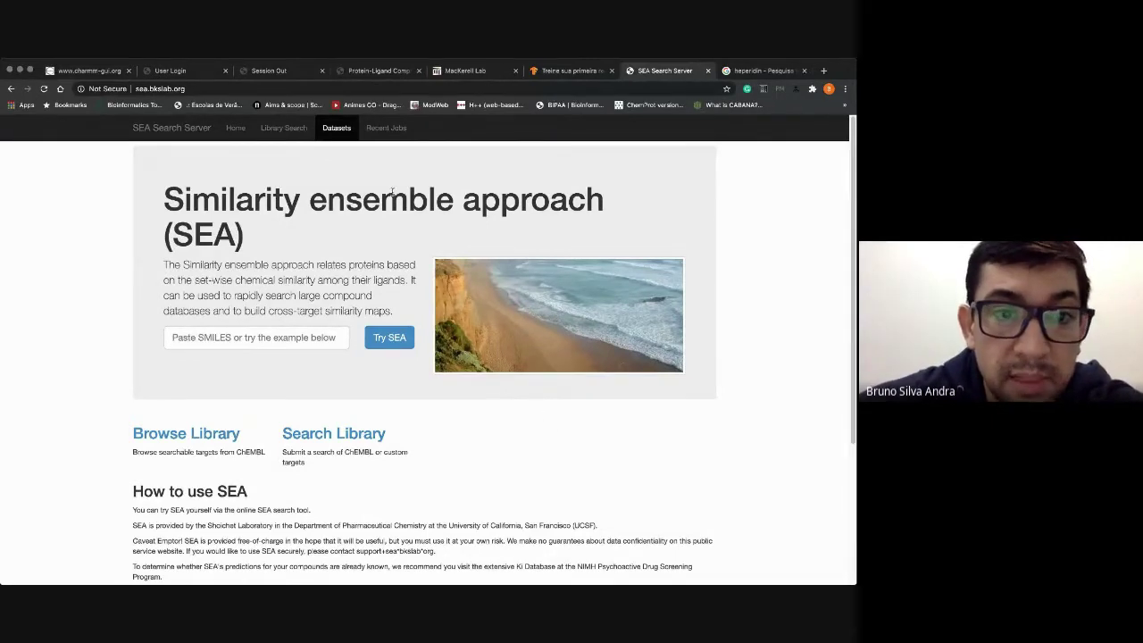
Step: Look over the Similarity ensemble approach home page, including its introduction, library options, usage notes, example queries and citation
{"action": "left_click_drag", "start_coordinate": [173, 234], "coordinate": [228, 234]}
{"action": "left_click", "coordinate": [305, 235]}
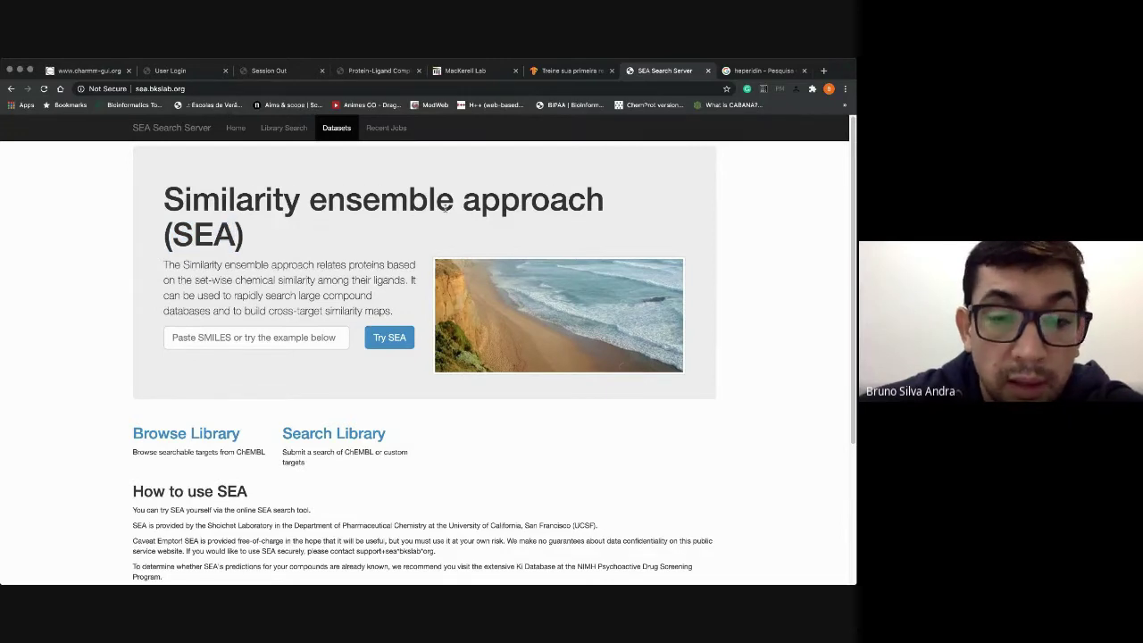
{"action": "scroll", "coordinate": [495, 235], "scroll_direction": "down", "scroll_amount": 1}
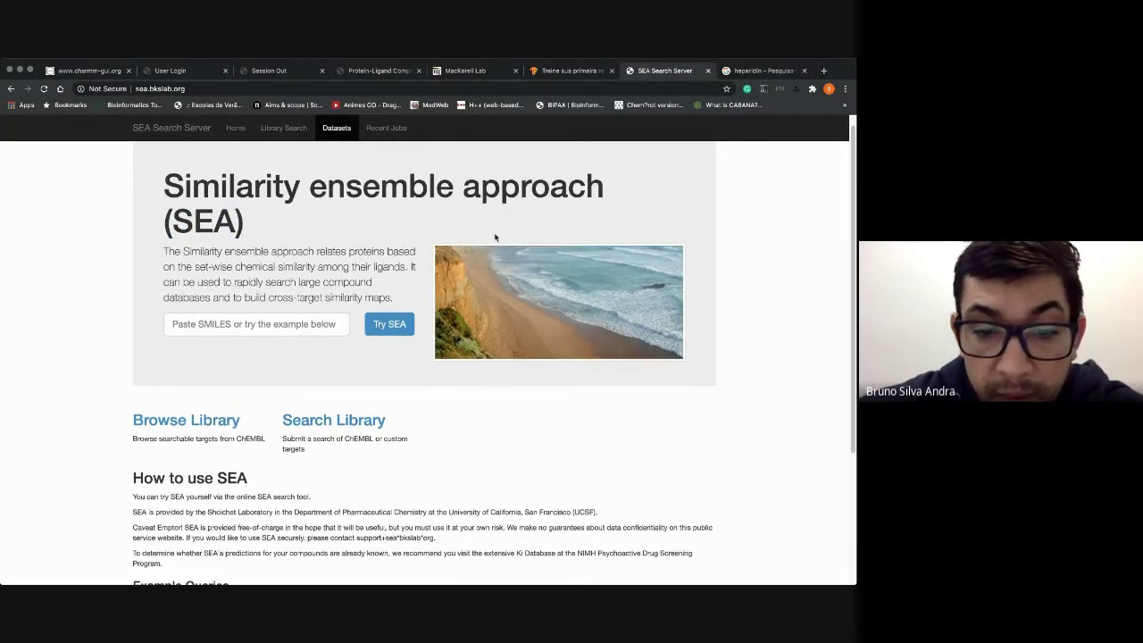
{"action": "scroll", "coordinate": [536, 274], "scroll_direction": "down", "scroll_amount": 1}
{"action": "scroll", "coordinate": [578, 311], "scroll_direction": "down", "scroll_amount": 3}
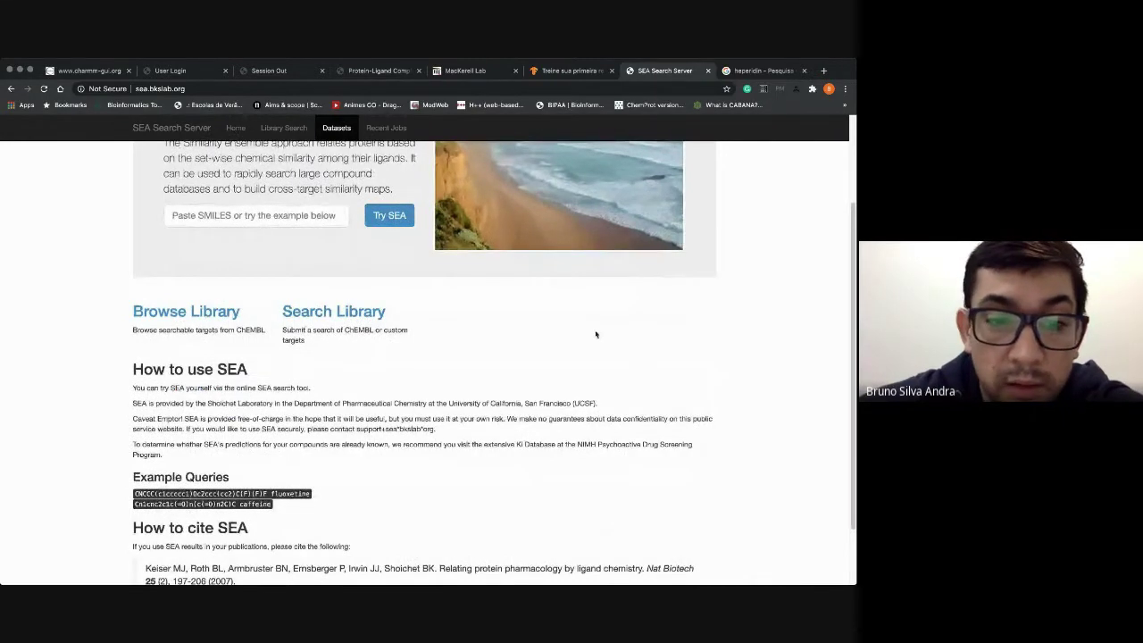
{"action": "scroll", "coordinate": [597, 334], "scroll_direction": "up", "scroll_amount": 1}
{"action": "scroll", "coordinate": [597, 334], "scroll_direction": "down", "scroll_amount": 3}
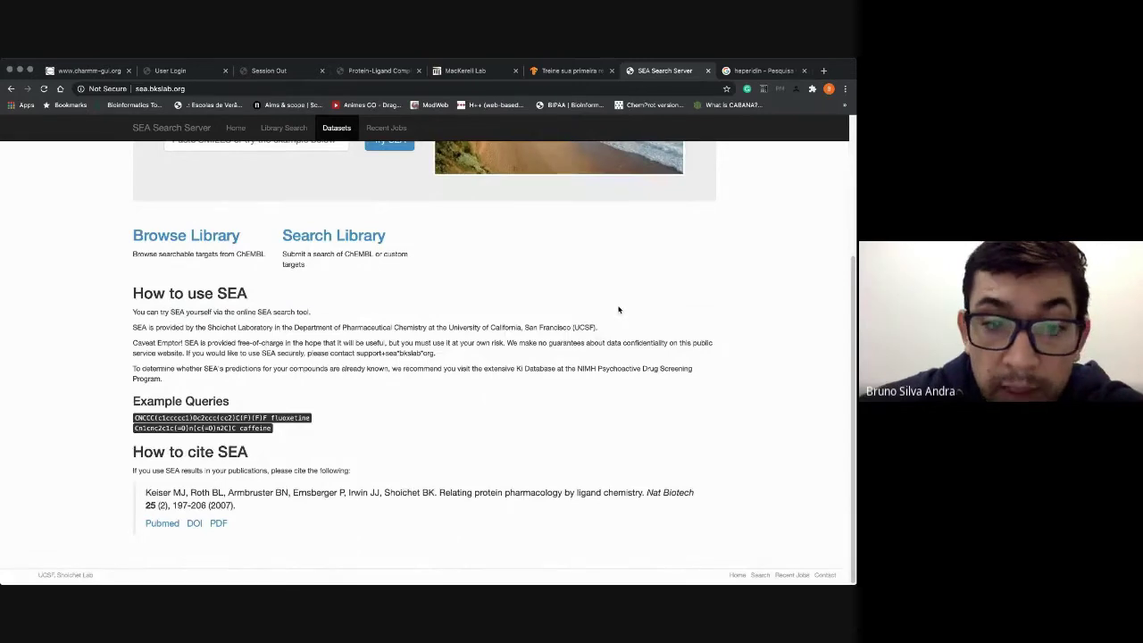
{"action": "scroll", "coordinate": [618, 310], "scroll_direction": "up", "scroll_amount": 1}
{"action": "scroll", "coordinate": [618, 310], "scroll_direction": "up", "scroll_amount": 5}
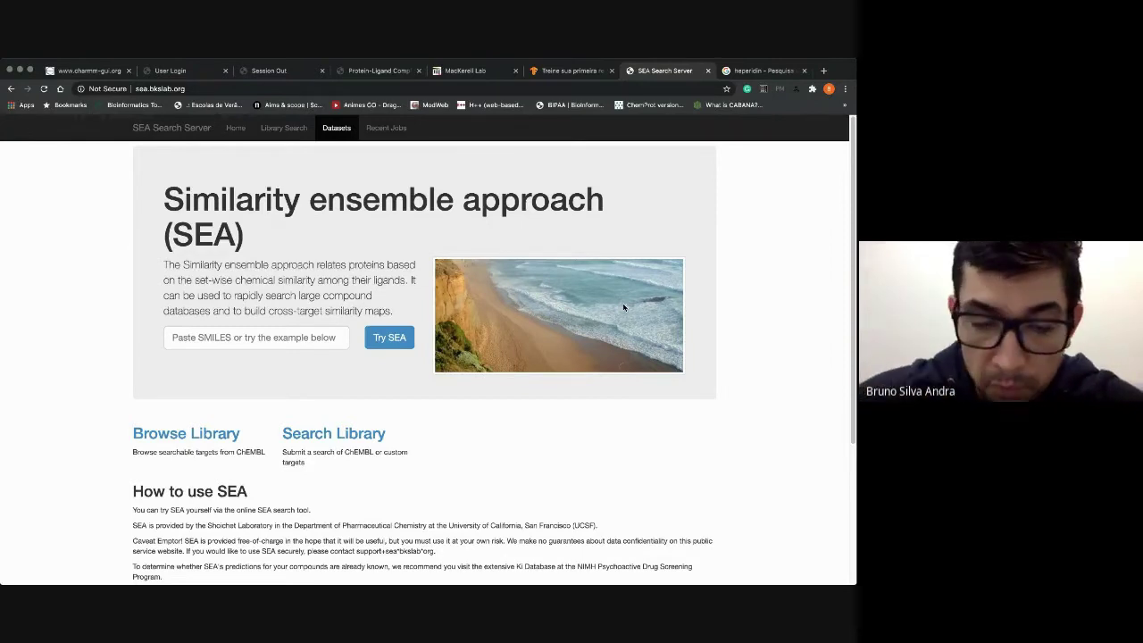
{"action": "scroll", "coordinate": [613, 344], "scroll_direction": "down", "scroll_amount": 2}
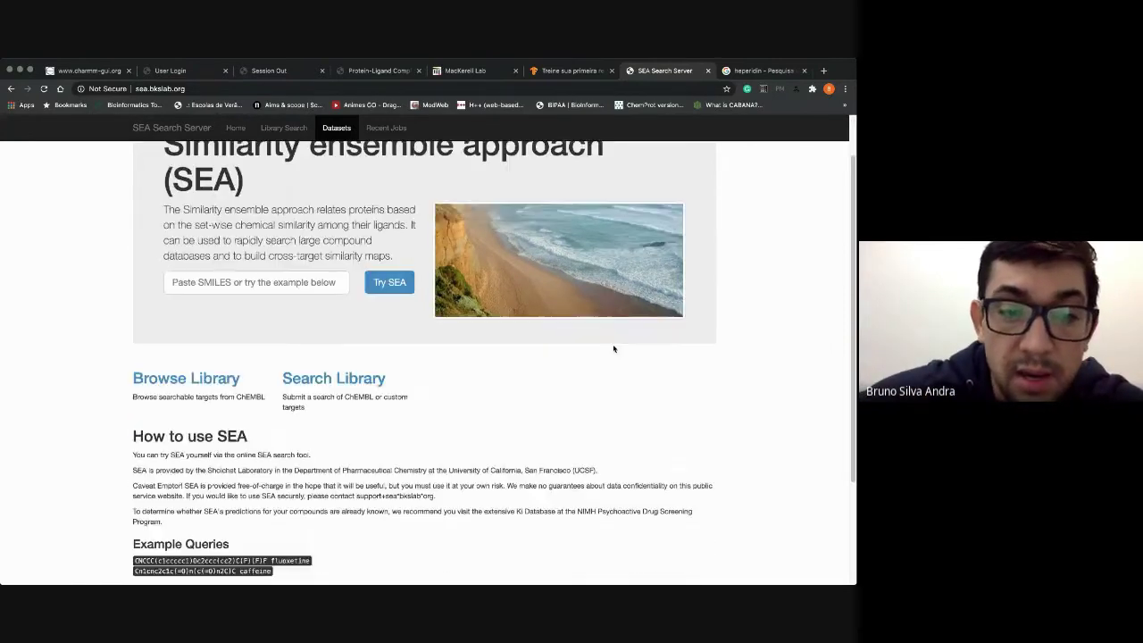
{"action": "scroll", "coordinate": [645, 325], "scroll_direction": "down", "scroll_amount": 2}
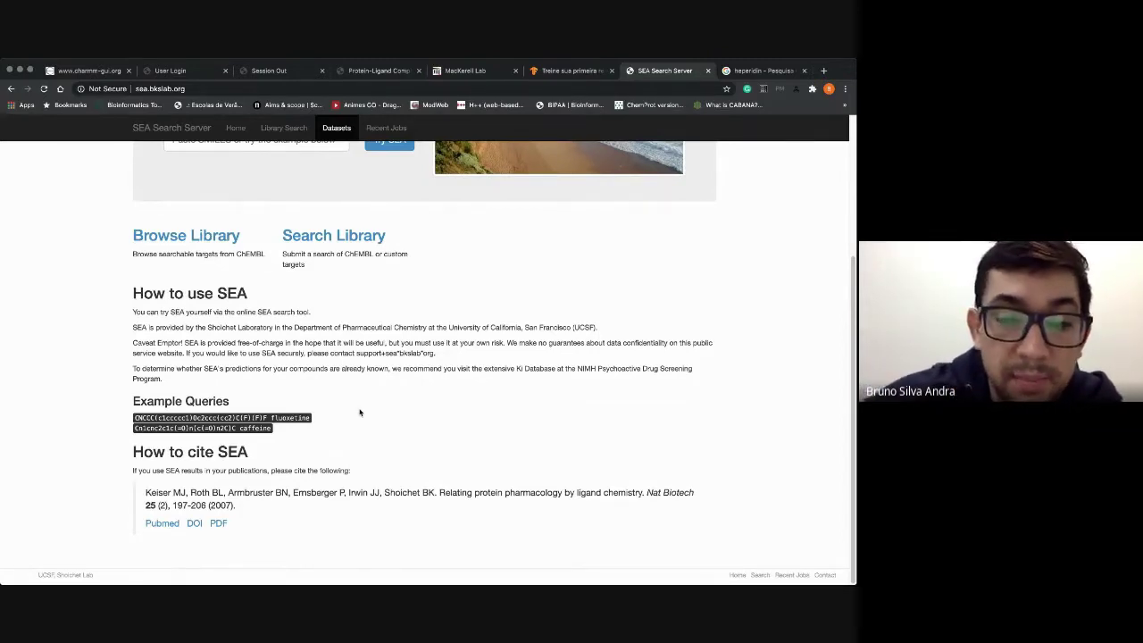
Step: Examine the SMILES string of the fluoxetine entry under Example Queries at a magnified view
{"action": "scroll", "coordinate": [360, 413], "scroll_direction": "up", "scroll_amount": 5}
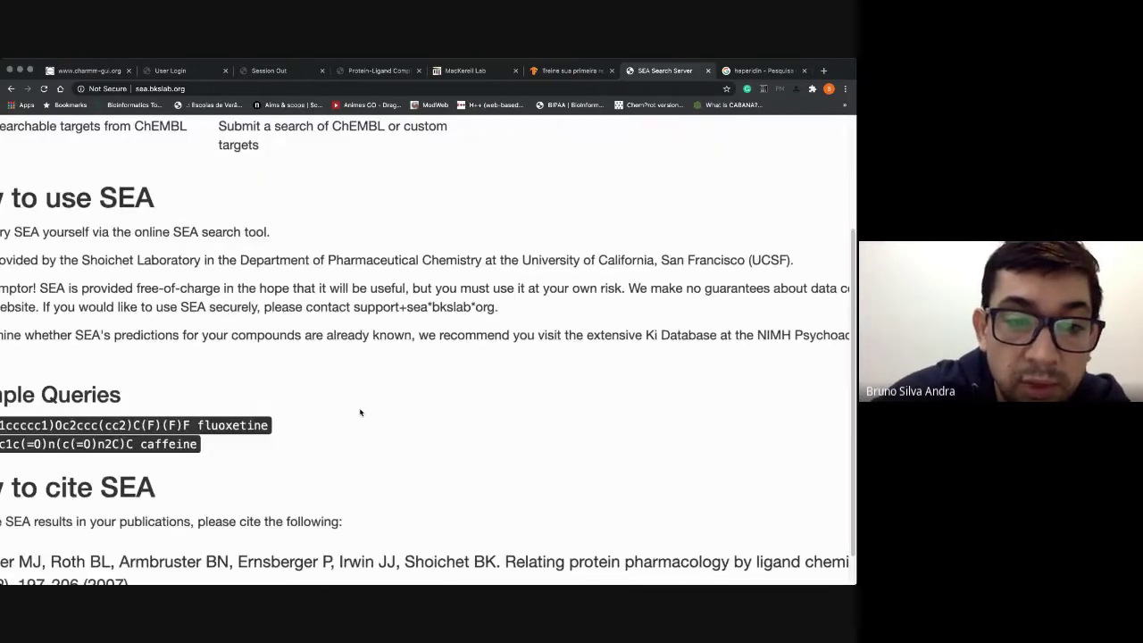
{"action": "scroll", "coordinate": [360, 413], "scroll_direction": "left", "scroll_amount": 2}
{"action": "scroll", "coordinate": [359, 413], "scroll_direction": "down", "scroll_amount": 3}
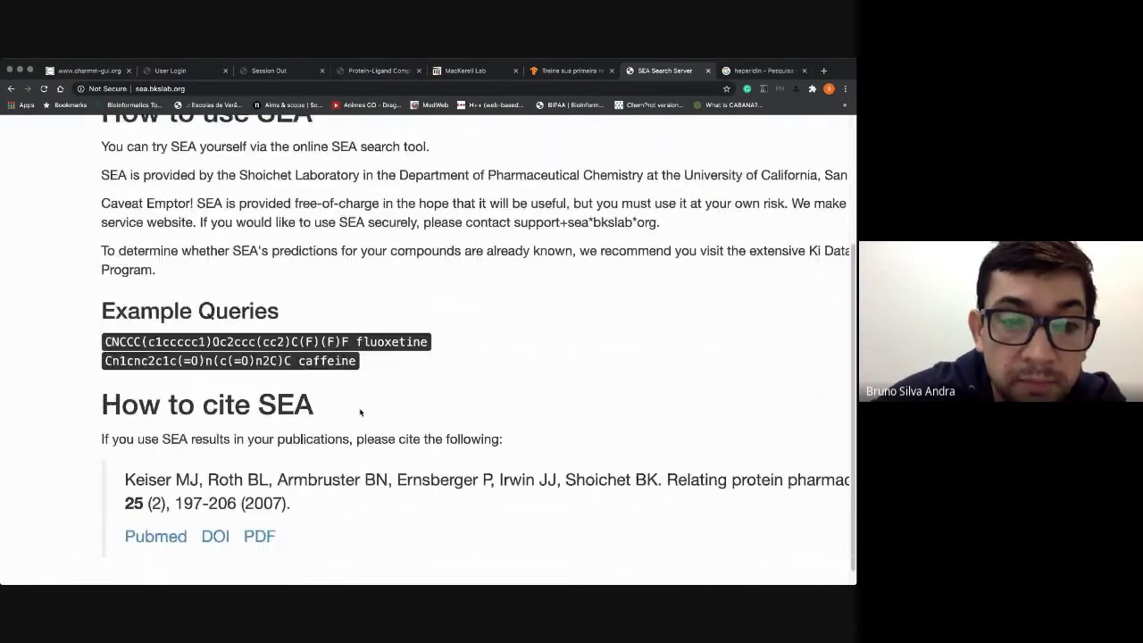
{"action": "scroll", "coordinate": [360, 413], "scroll_direction": "up", "scroll_amount": 5}
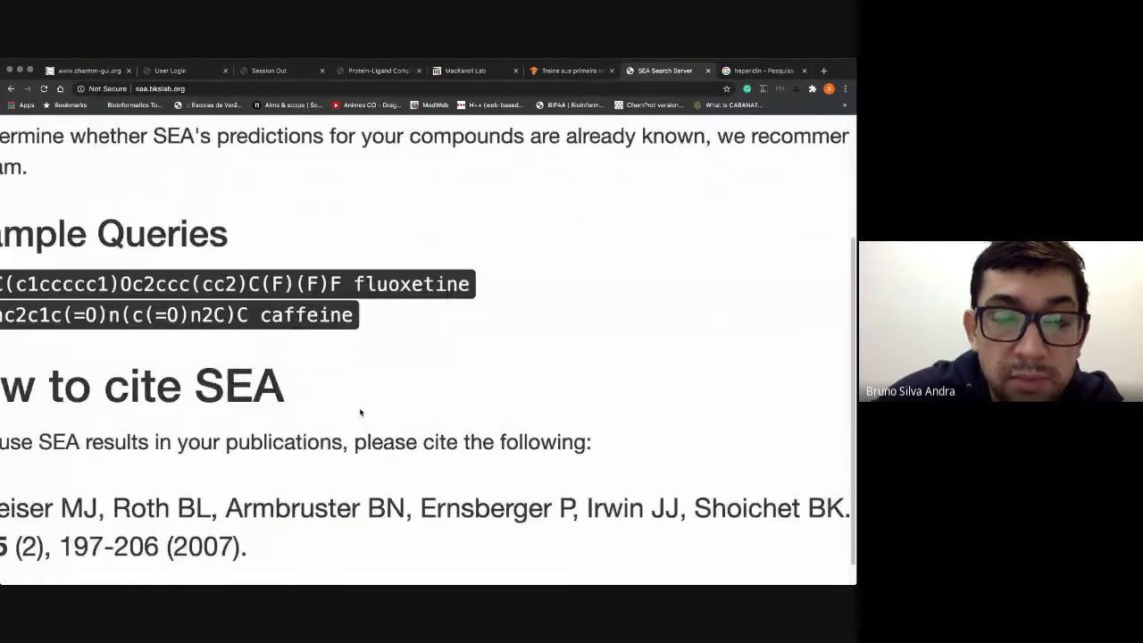
{"action": "scroll", "coordinate": [360, 413], "scroll_direction": "left", "scroll_amount": 3}
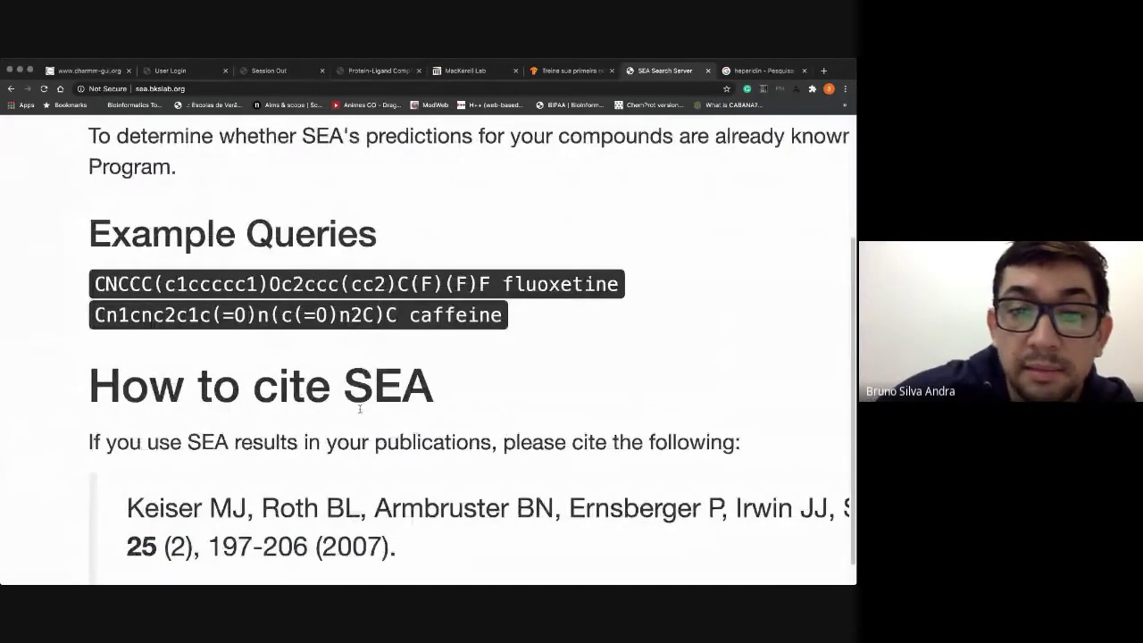
{"action": "left_click_drag", "start_coordinate": [95, 284], "coordinate": [488, 284]}
{"action": "left_click", "coordinate": [127, 282]}
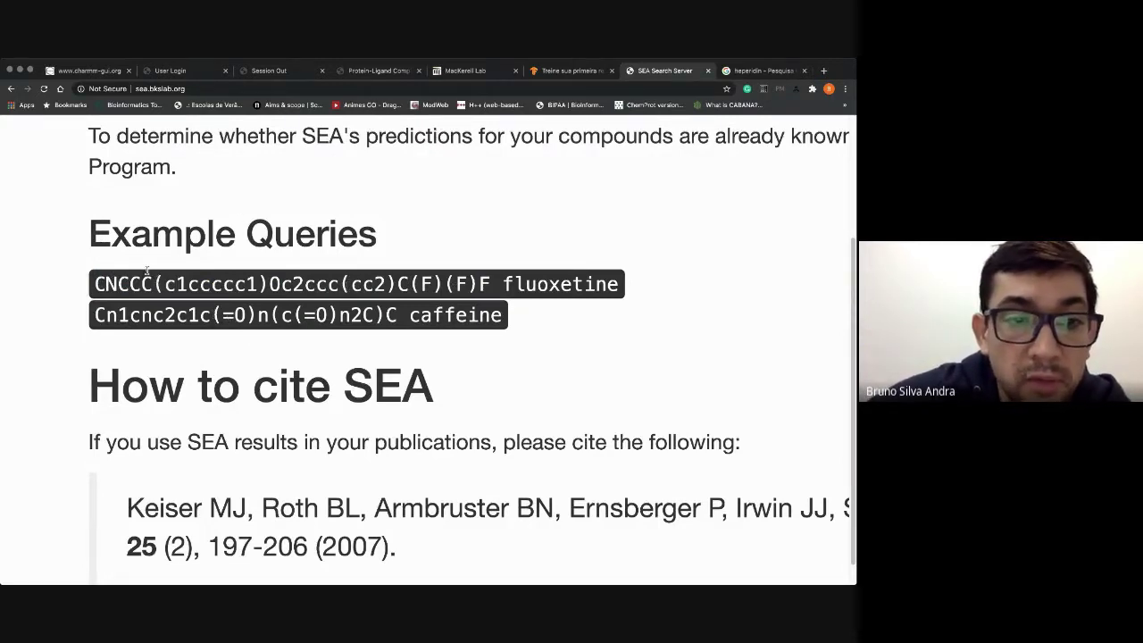
{"action": "left_click_drag", "start_coordinate": [95, 282], "coordinate": [496, 288]}
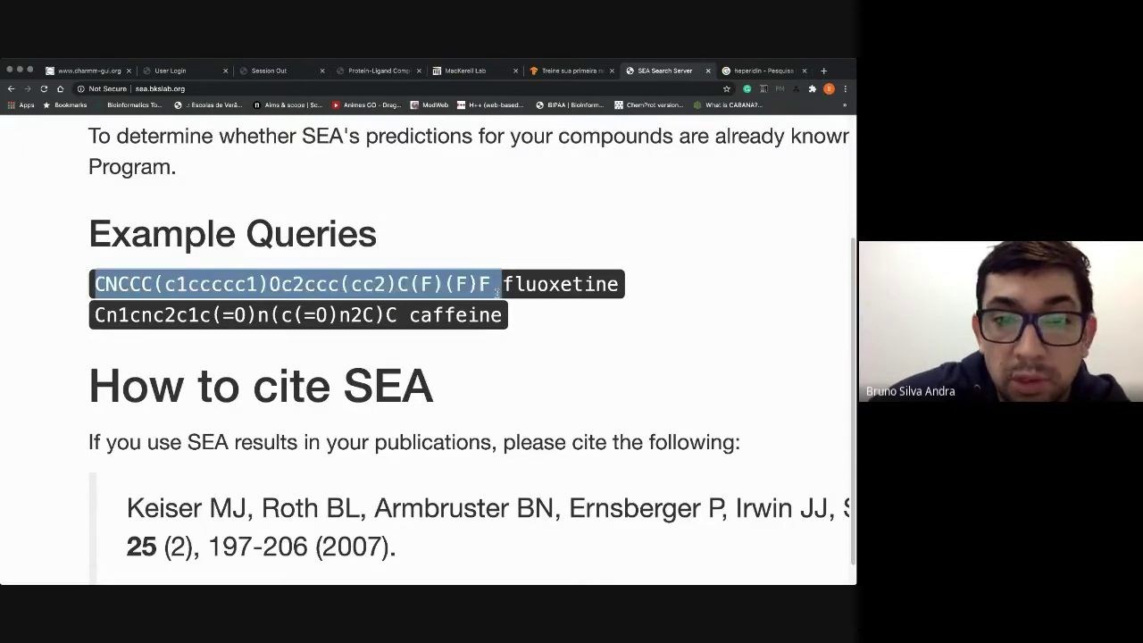
{"action": "left_click", "coordinate": [537, 334]}
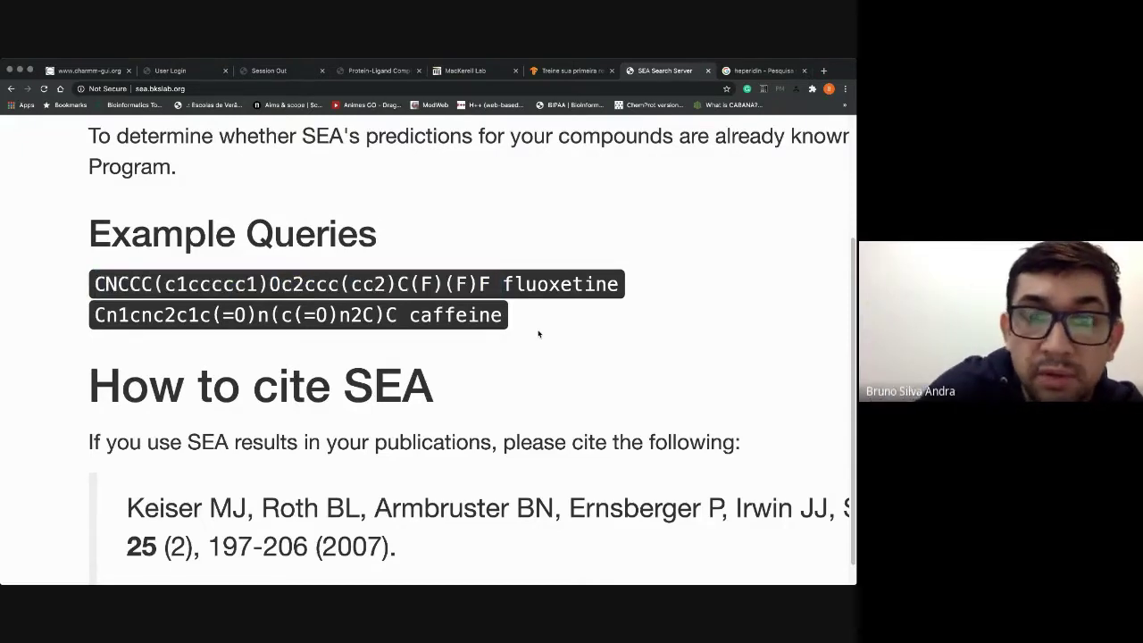
Step: Examine the fluoxetine and caffeine compound names and the complete caffeine query under Example Queries
{"action": "key", "text": "super+minus"}
{"action": "scroll", "coordinate": [538, 334], "scroll_direction": "down", "scroll_amount": 5}
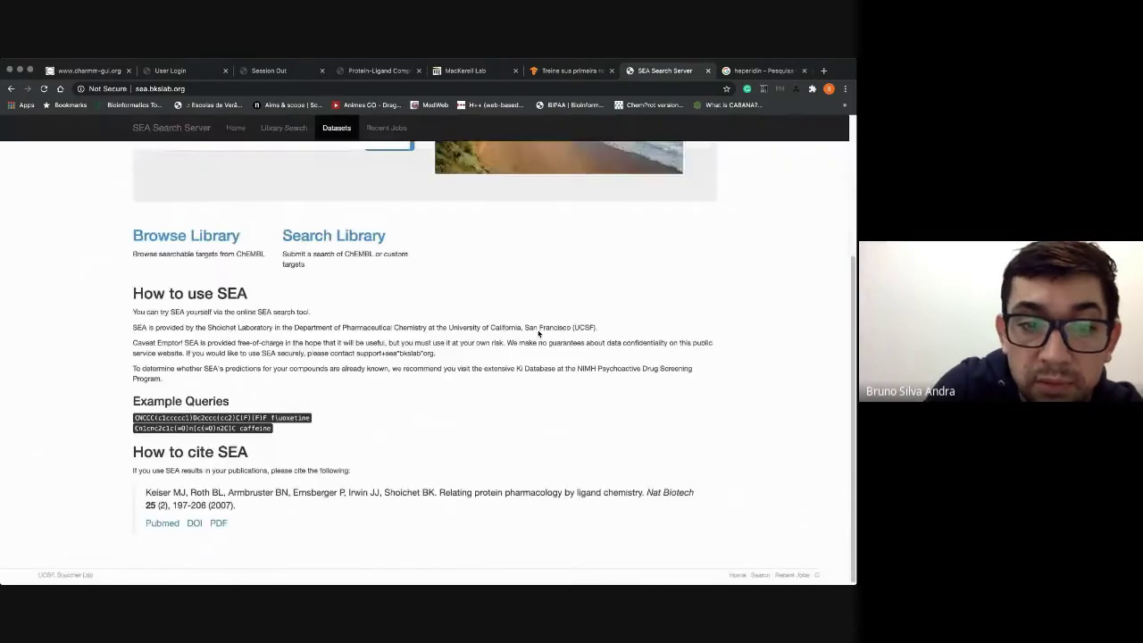
{"action": "scroll", "coordinate": [538, 334], "scroll_direction": "up", "scroll_amount": 2}
{"action": "scroll", "coordinate": [539, 334], "scroll_direction": "left", "scroll_amount": 1}
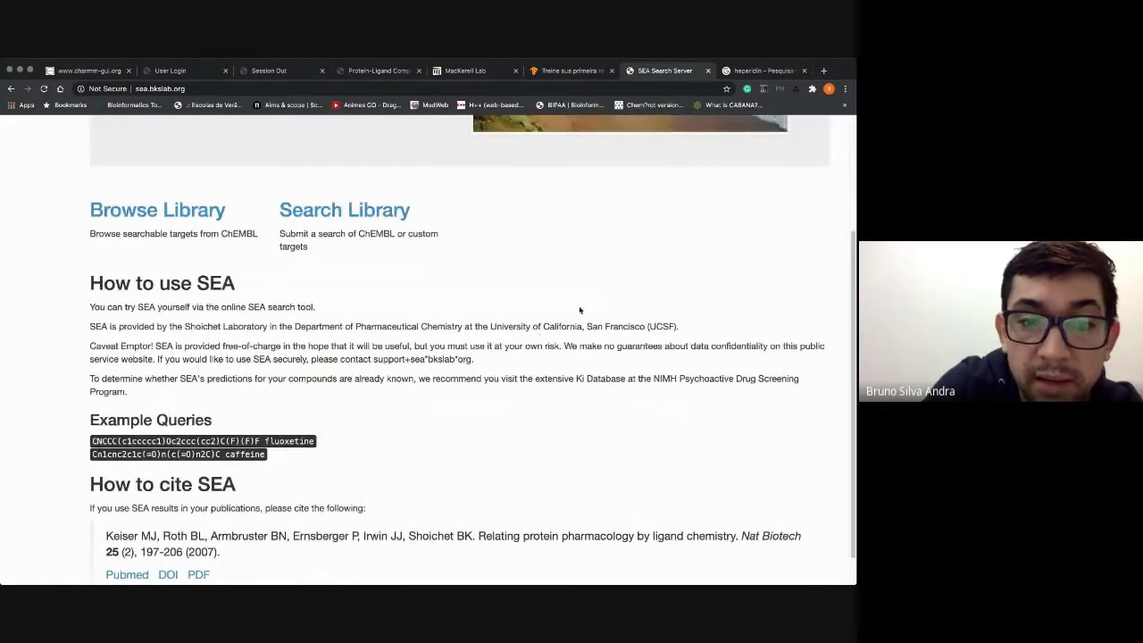
{"action": "scroll", "coordinate": [572, 315], "scroll_direction": "up", "scroll_amount": 3}
{"action": "scroll", "coordinate": [579, 310], "scroll_direction": "down", "scroll_amount": 3}
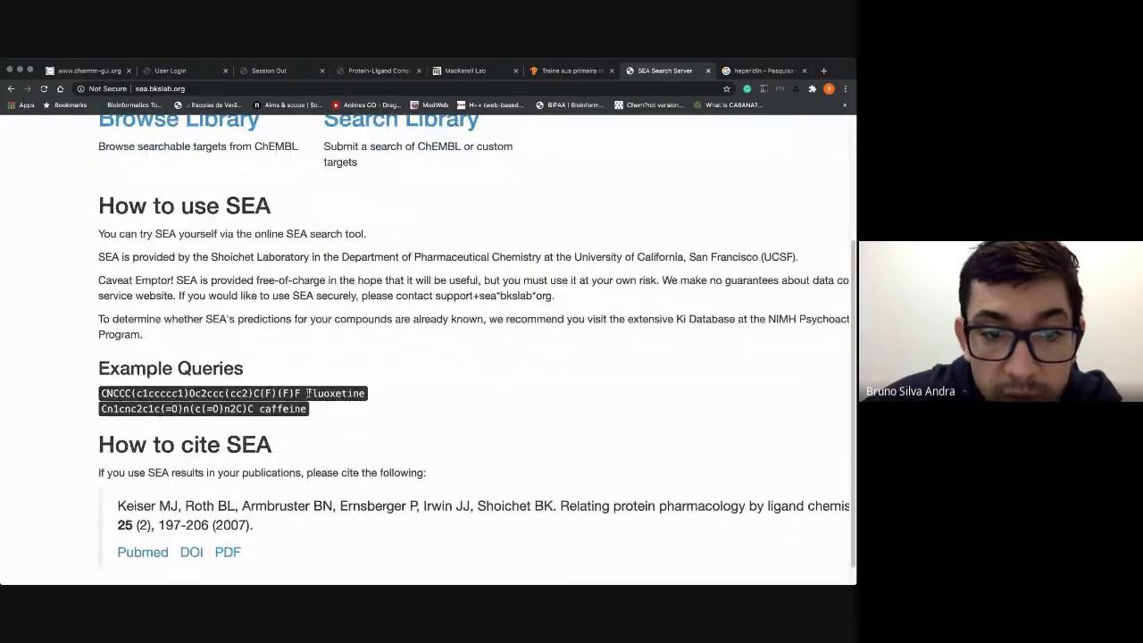
{"action": "left_click_drag", "start_coordinate": [307, 393], "coordinate": [366, 394]}
{"action": "left_click", "coordinate": [125, 407]}
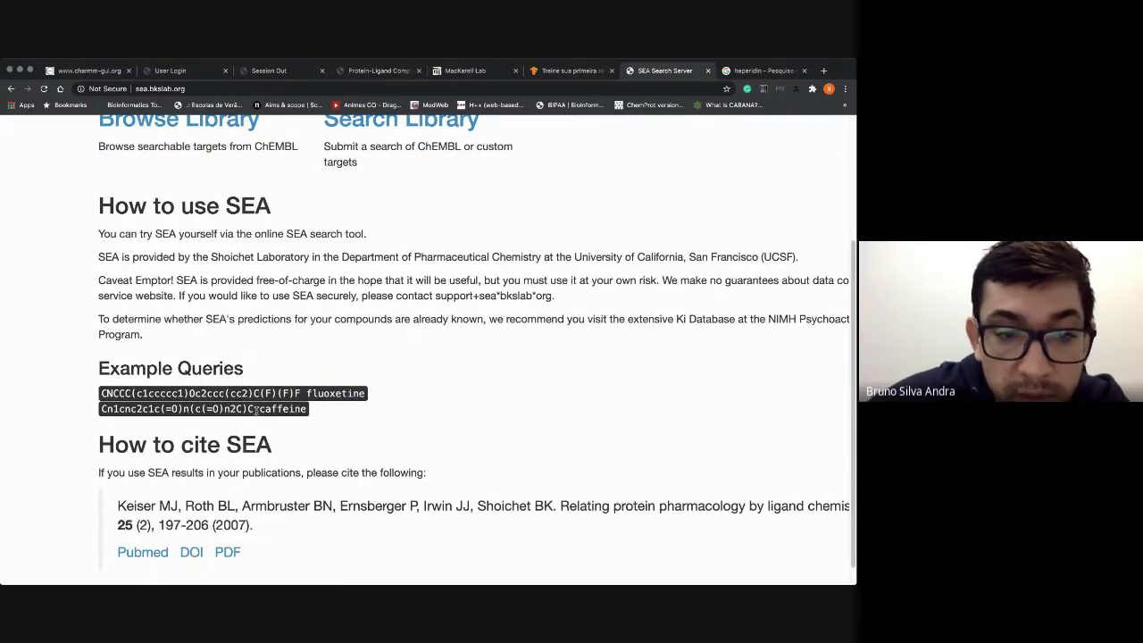
{"action": "left_click_drag", "start_coordinate": [258, 411], "coordinate": [308, 417]}
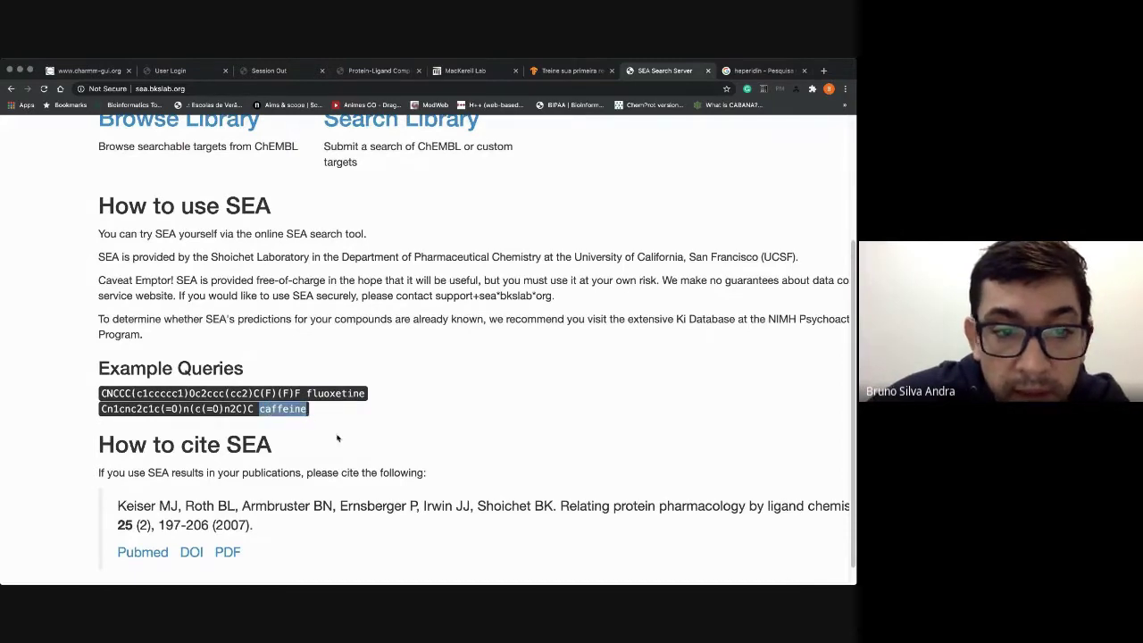
{"action": "left_click", "coordinate": [113, 408]}
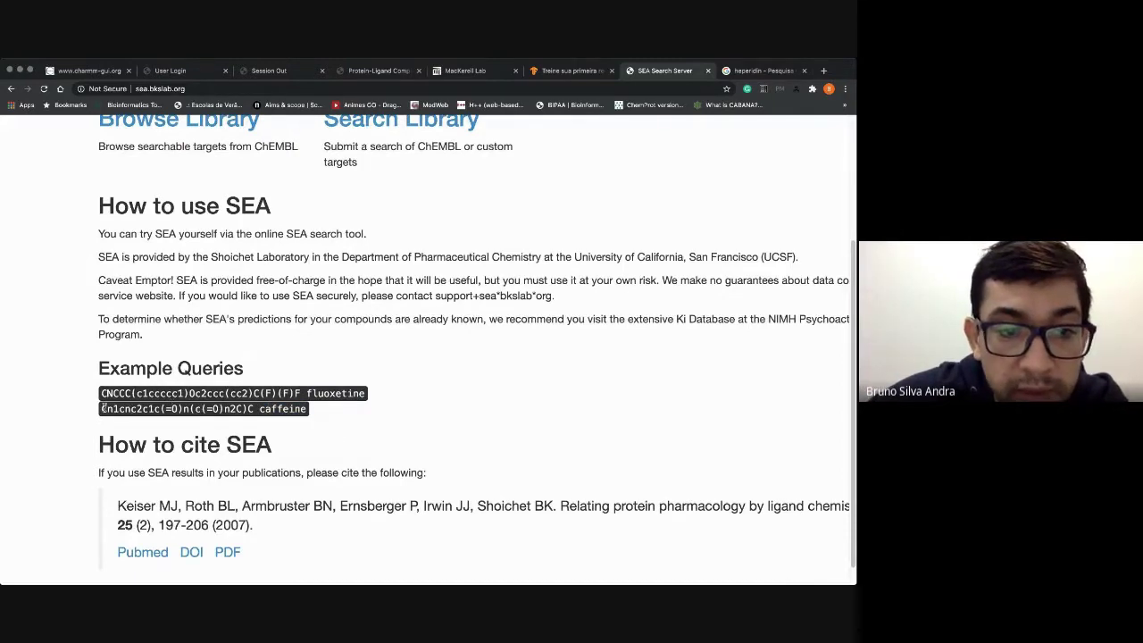
{"action": "left_click_drag", "start_coordinate": [101, 408], "coordinate": [312, 419]}
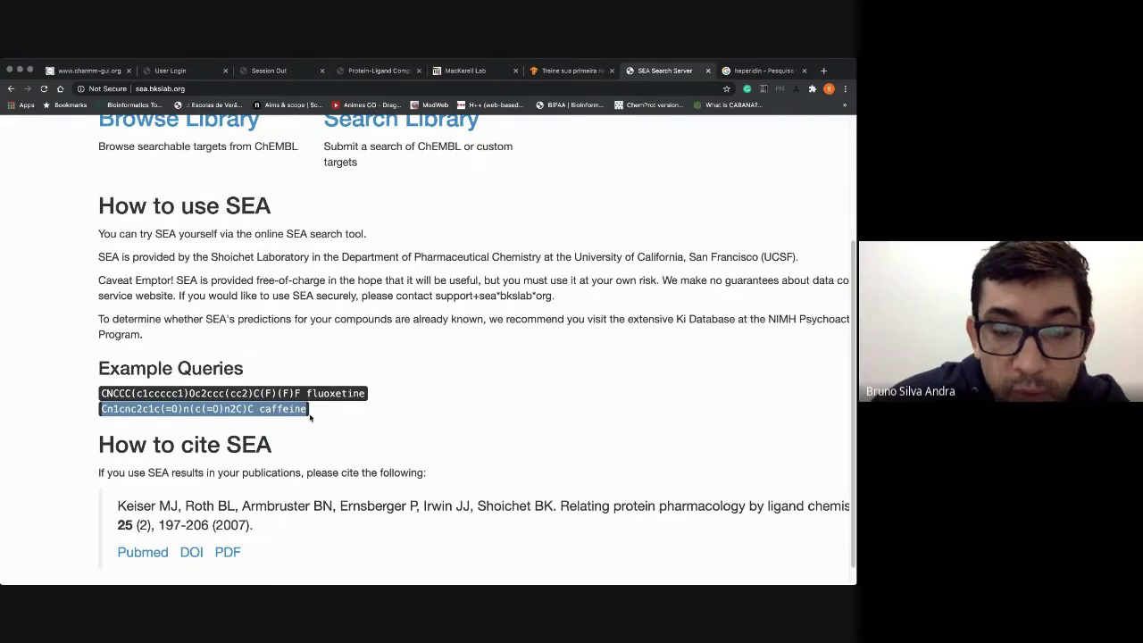
{"action": "left_click", "coordinate": [350, 424]}
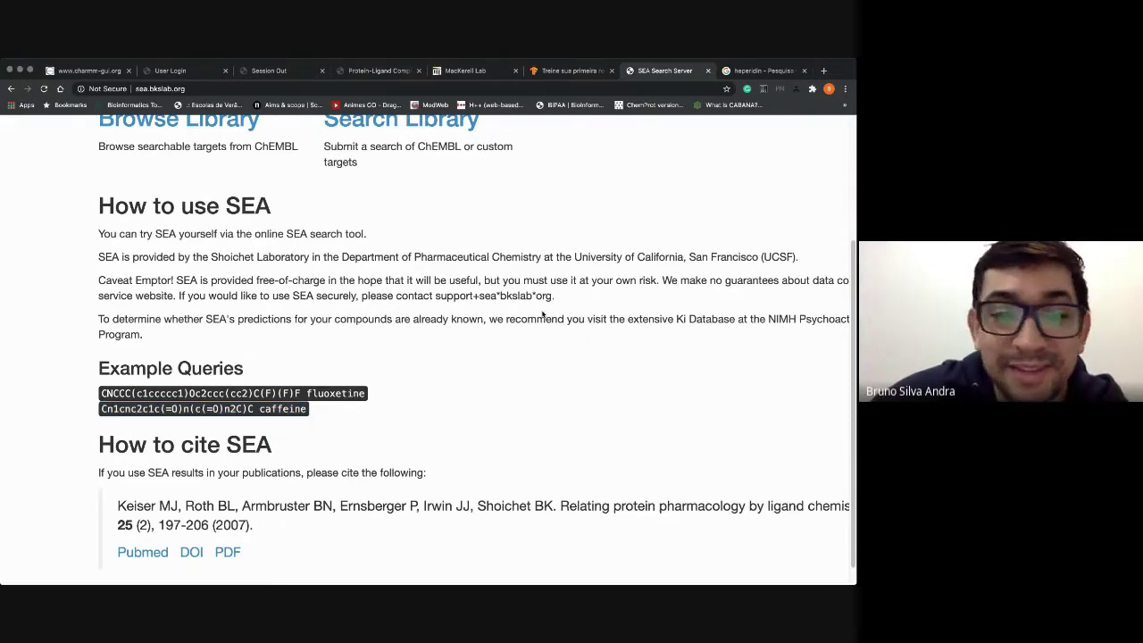
{"action": "scroll", "coordinate": [512, 374], "scroll_direction": "down", "scroll_amount": 1}
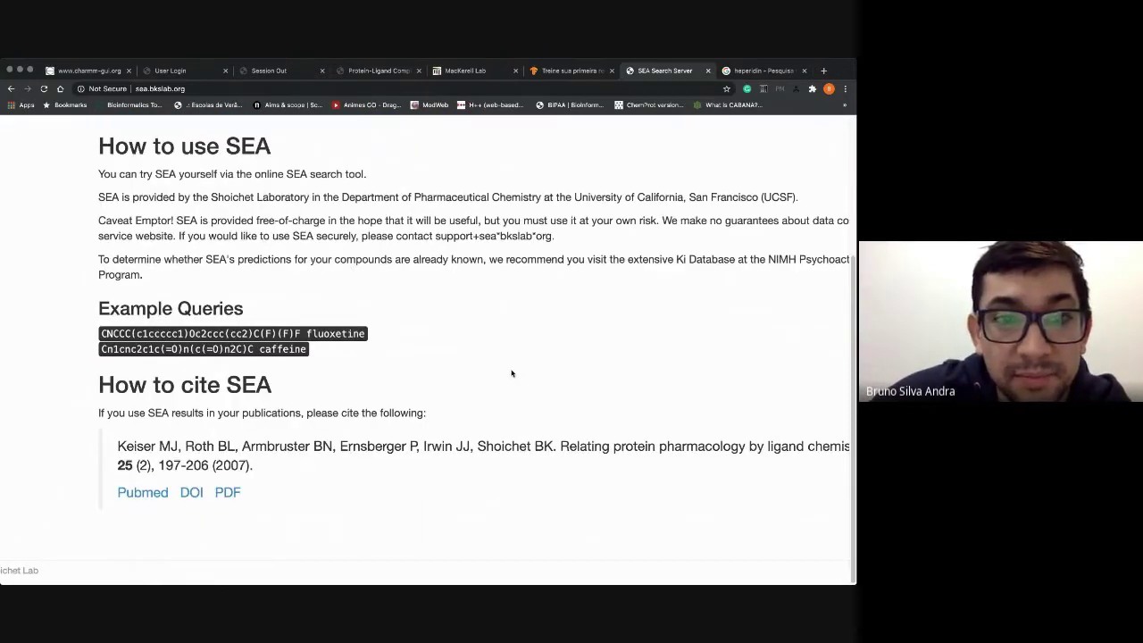
{"action": "scroll", "coordinate": [512, 374], "scroll_direction": "up", "scroll_amount": 1}
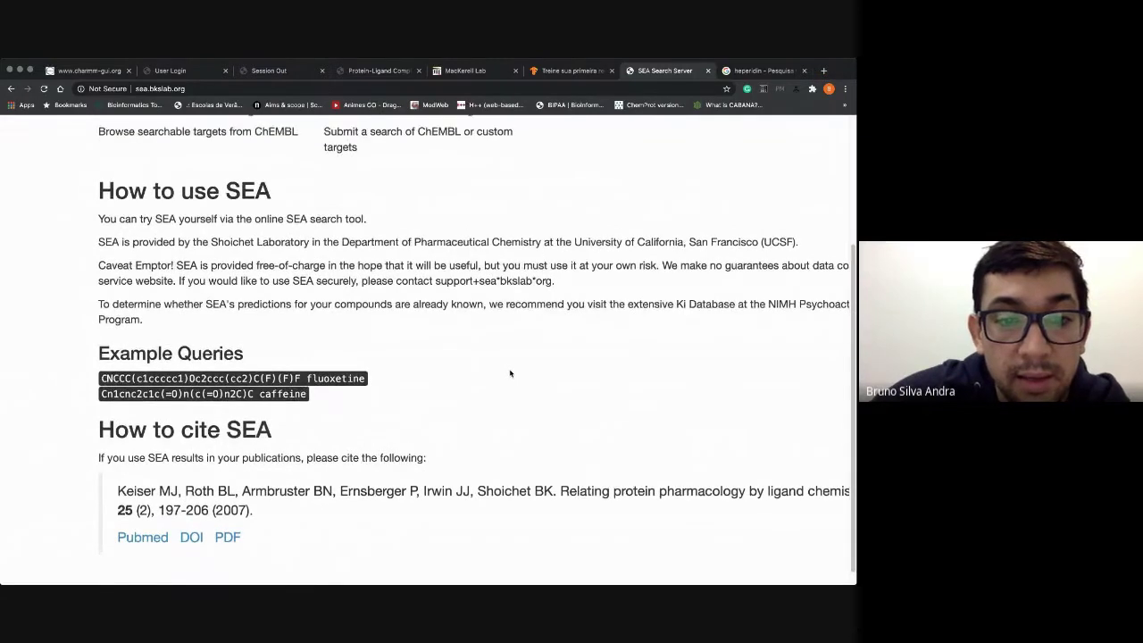
{"action": "scroll", "coordinate": [516, 324], "scroll_direction": "up", "scroll_amount": 1}
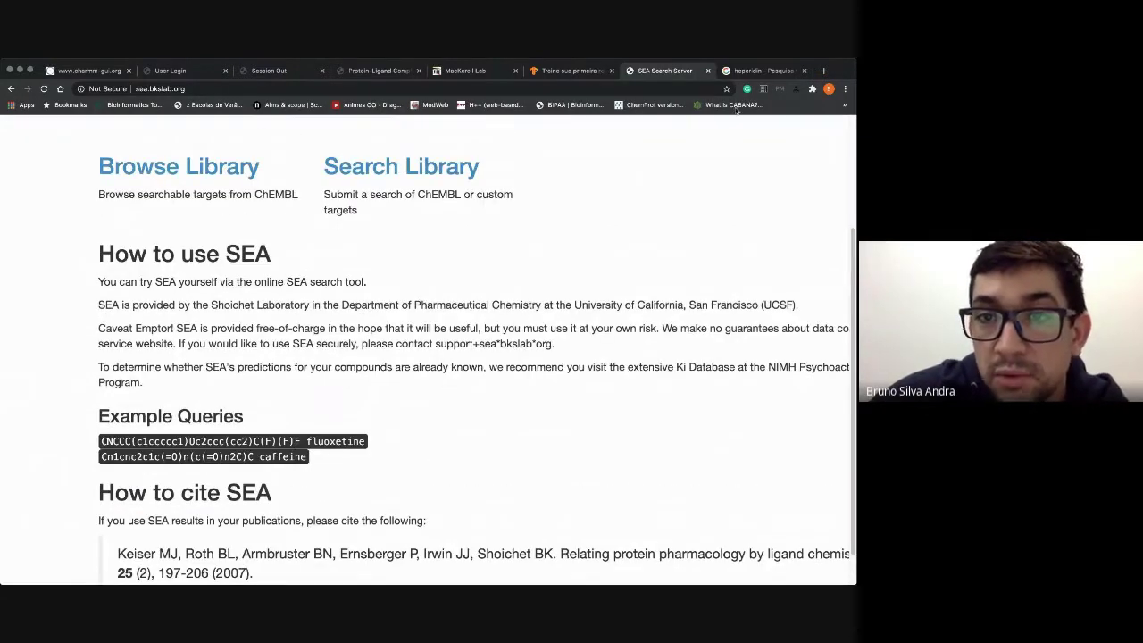
Step: Open the PubChem website, pubchem.ncbi.nlm.nih.gov, in a new browser tab
{"action": "left_click", "coordinate": [823, 70]}
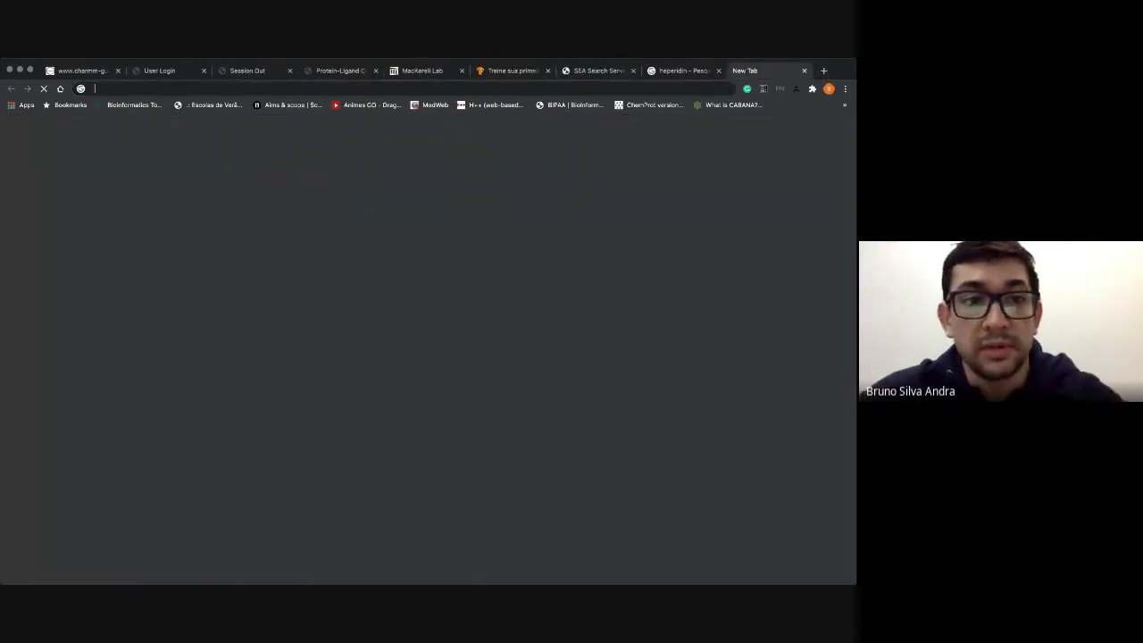
{"action": "type", "text": "puche"}
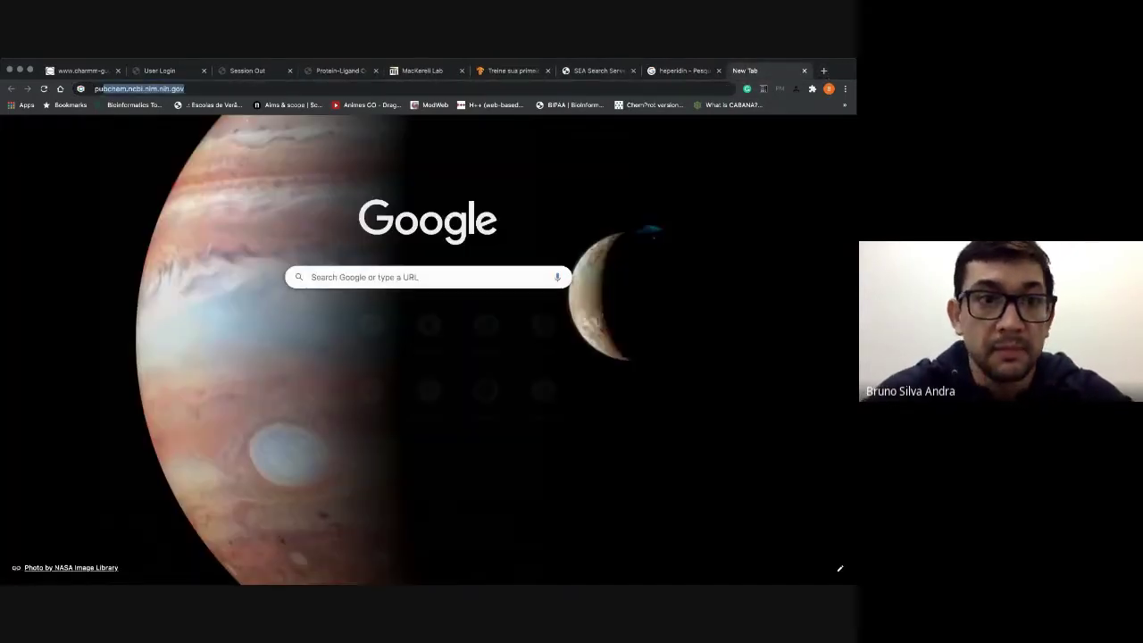
{"action": "key", "text": "BackSpace"}
{"action": "key", "text": "BackSpace"}
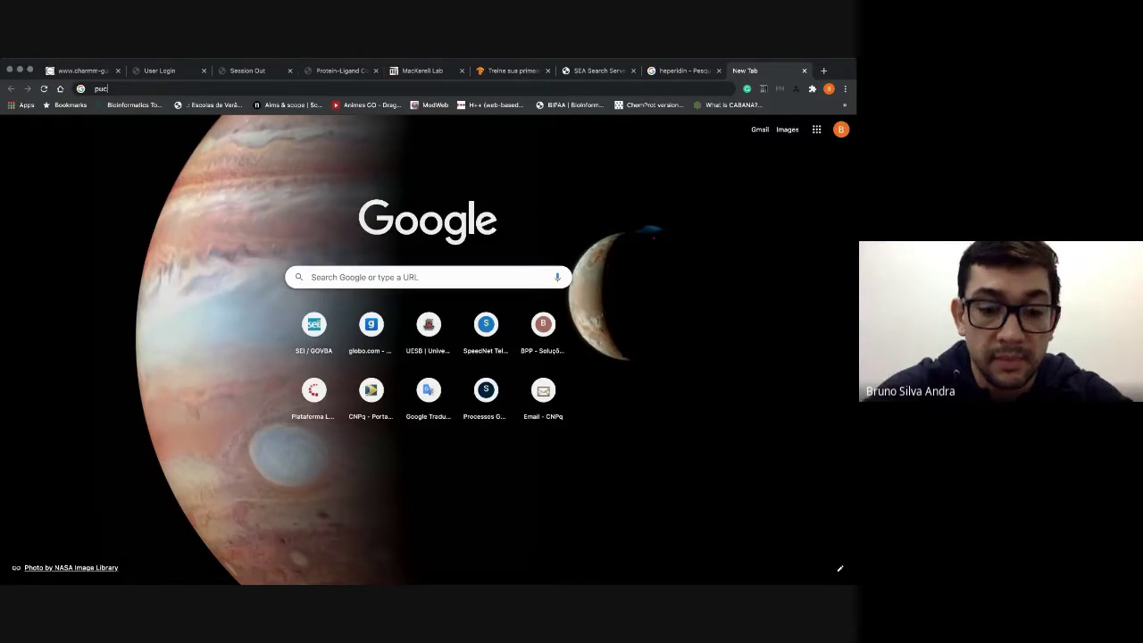
{"action": "type", "text": "bchem"}
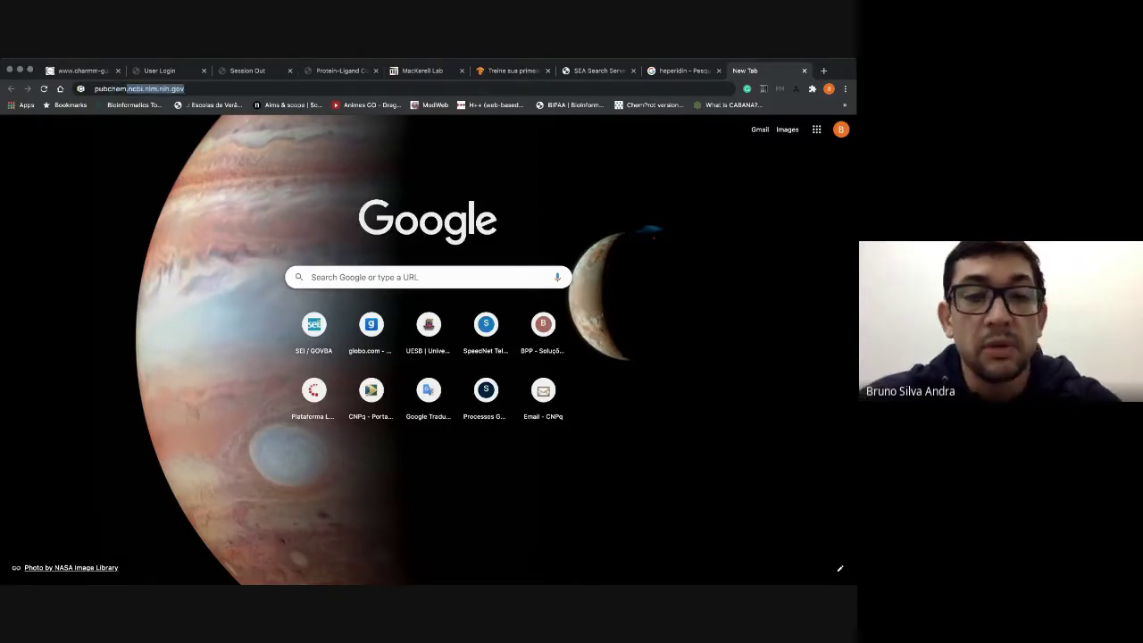
{"action": "key", "text": "Return"}
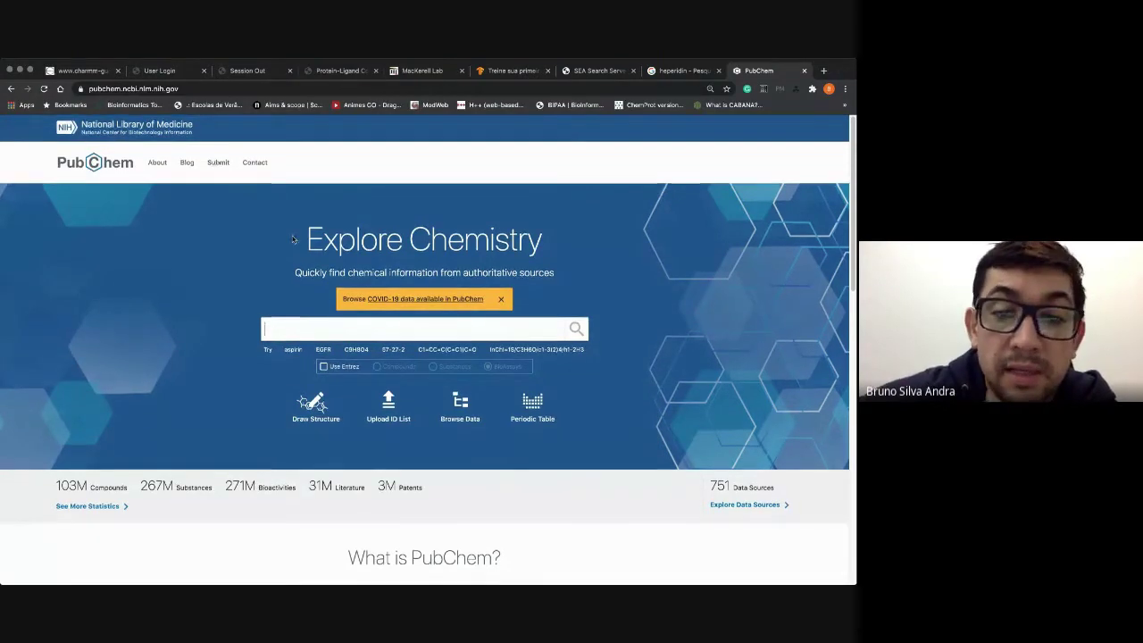
Step: Search PubChem for "cafeine" and open the best-match caffeine compound record
{"action": "scroll", "coordinate": [295, 239], "scroll_direction": "down", "scroll_amount": 1}
{"action": "scroll", "coordinate": [295, 240], "scroll_direction": "up", "scroll_amount": 1}
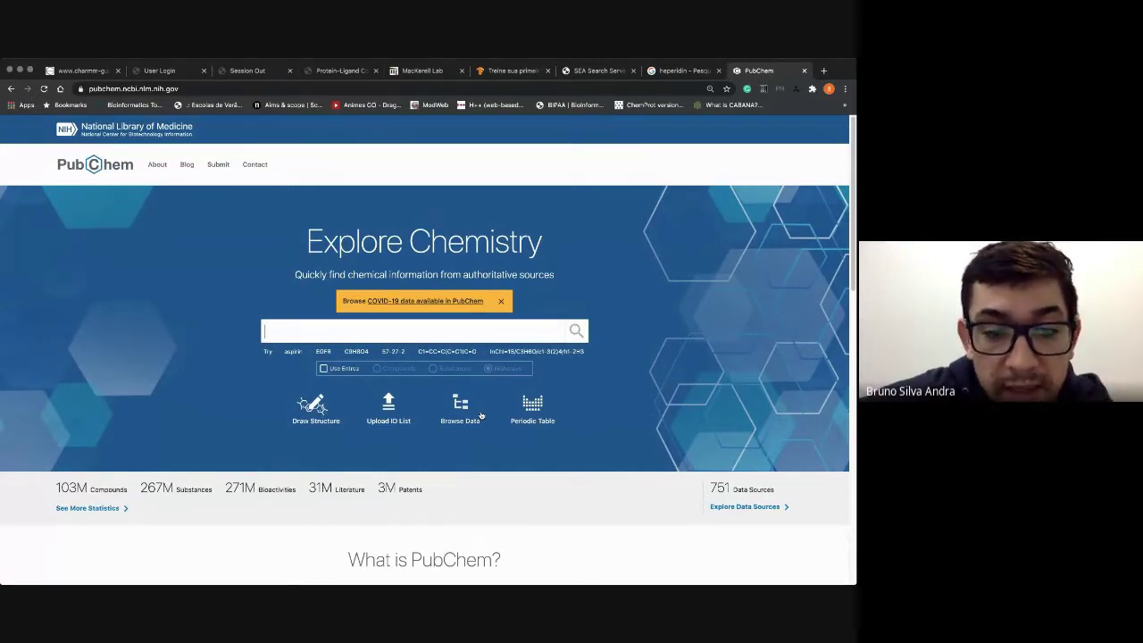
{"action": "scroll", "coordinate": [480, 415], "scroll_direction": "down", "scroll_amount": 1}
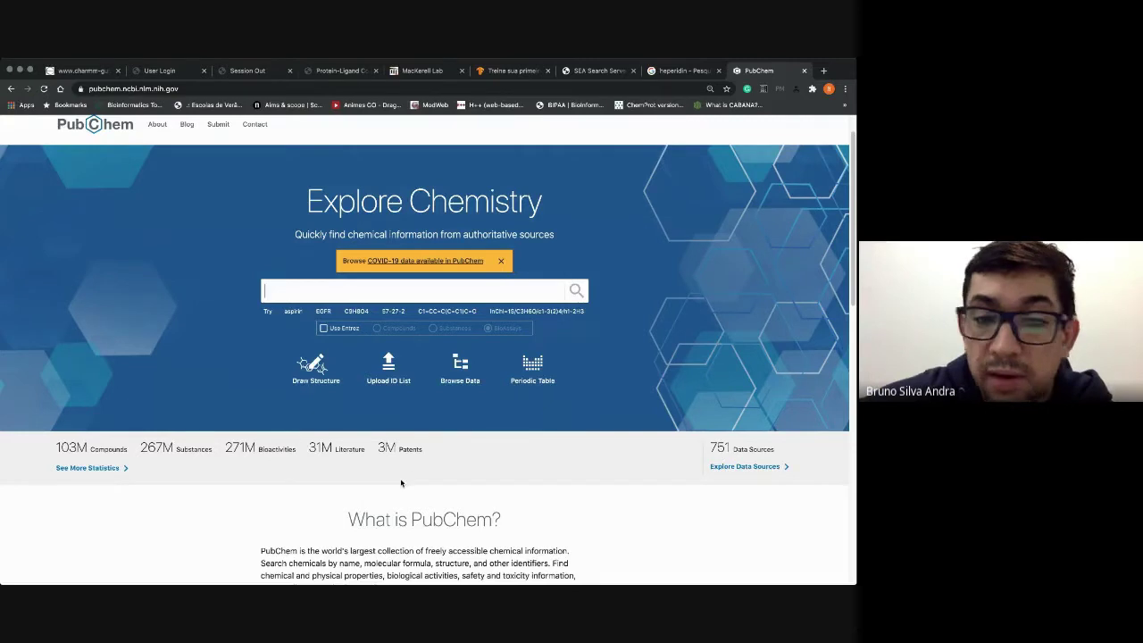
{"action": "left_click", "coordinate": [413, 449]}
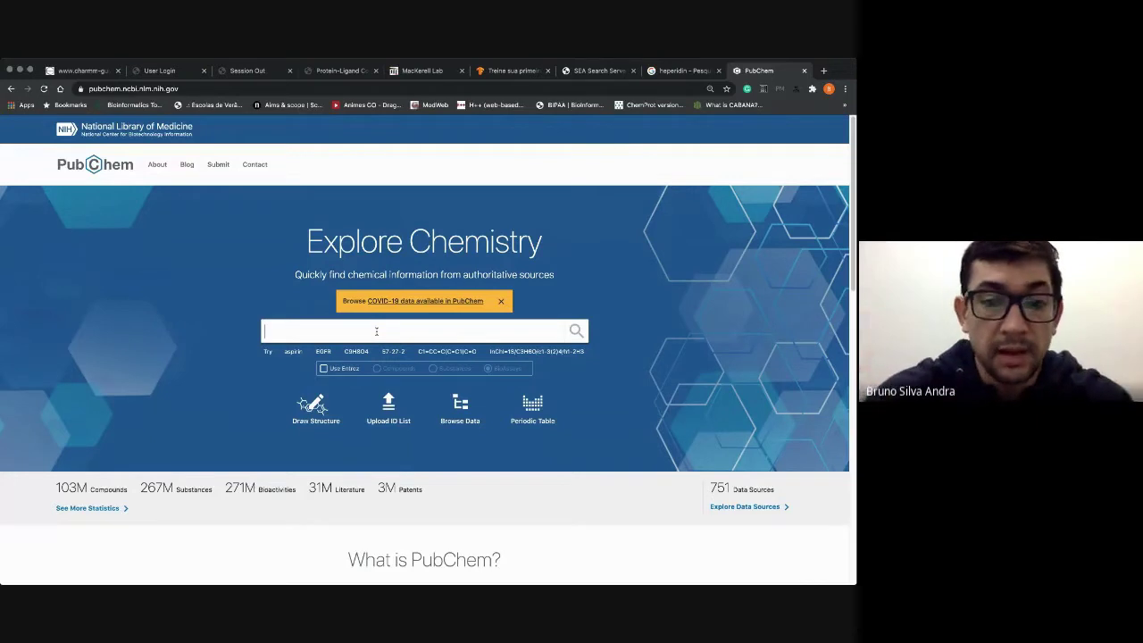
{"action": "type", "text": "cafein"}
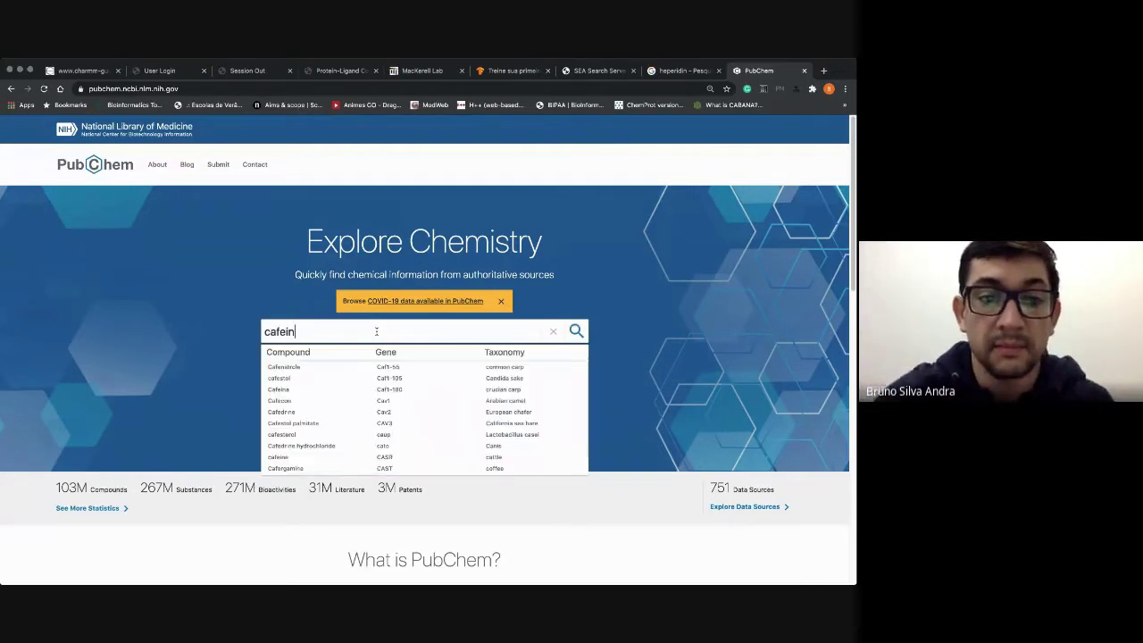
{"action": "type", "text": "e"}
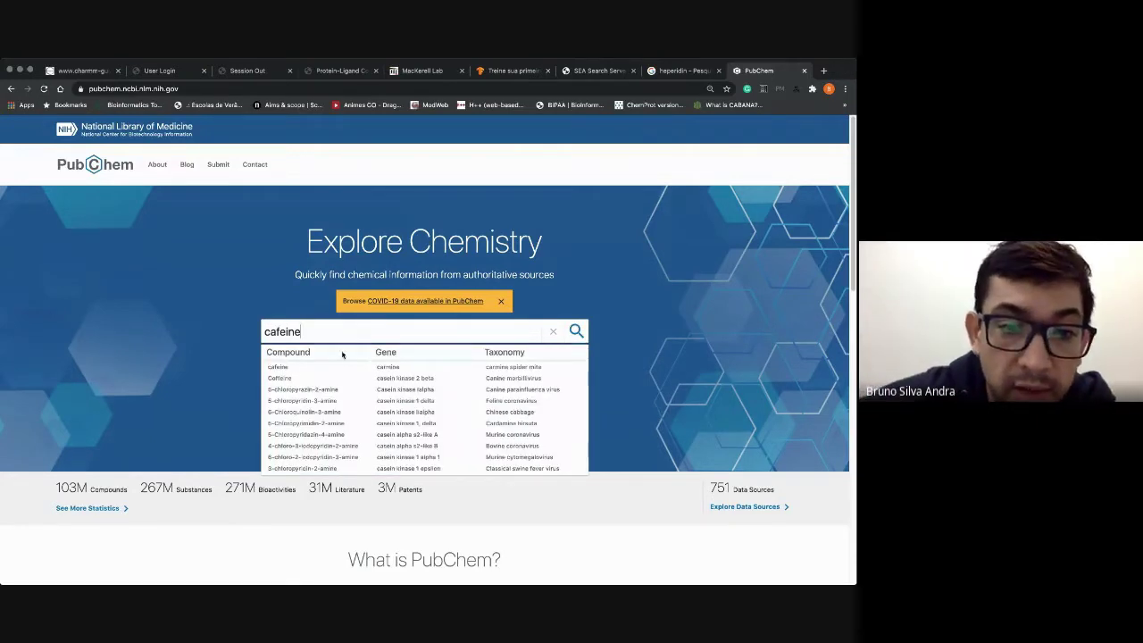
{"action": "left_click", "coordinate": [278, 367]}
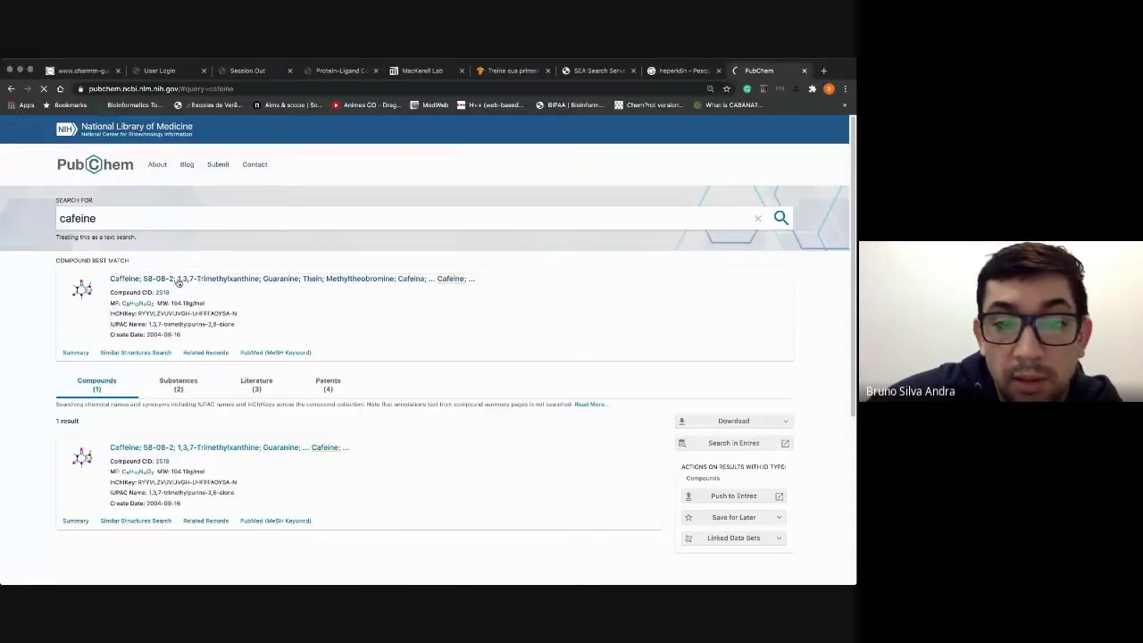
{"action": "left_click", "coordinate": [248, 278]}
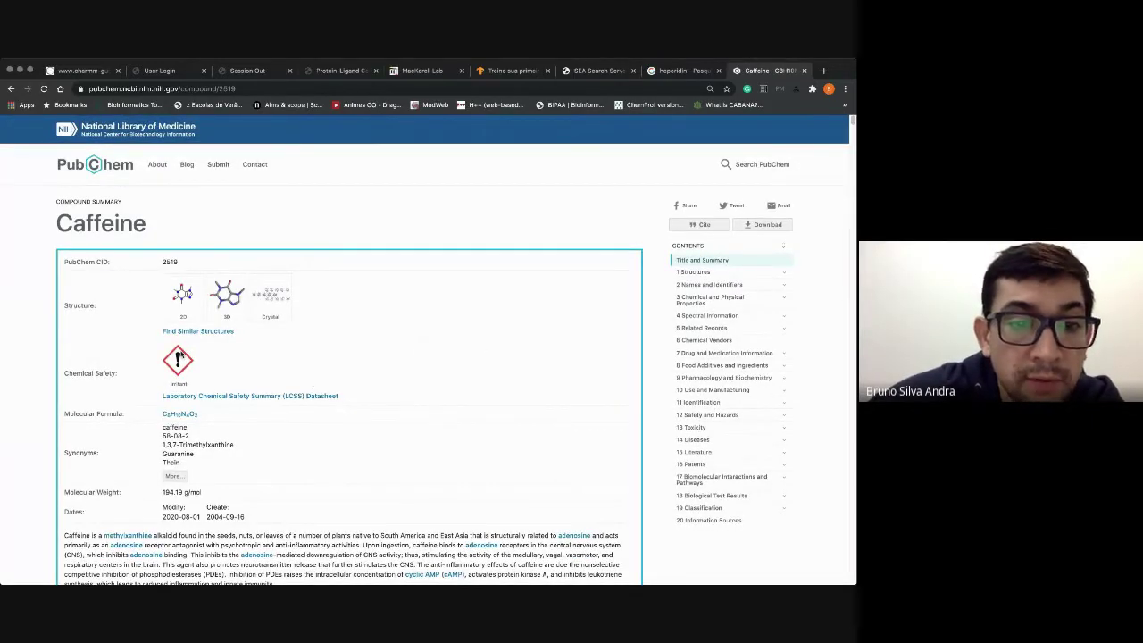
Step: Look over the caffeine compound summary, including its structure thumbnails, chemical safety, molecular formula, synonyms, molecular weight and description
{"action": "scroll", "coordinate": [184, 294], "scroll_direction": "down", "scroll_amount": 1}
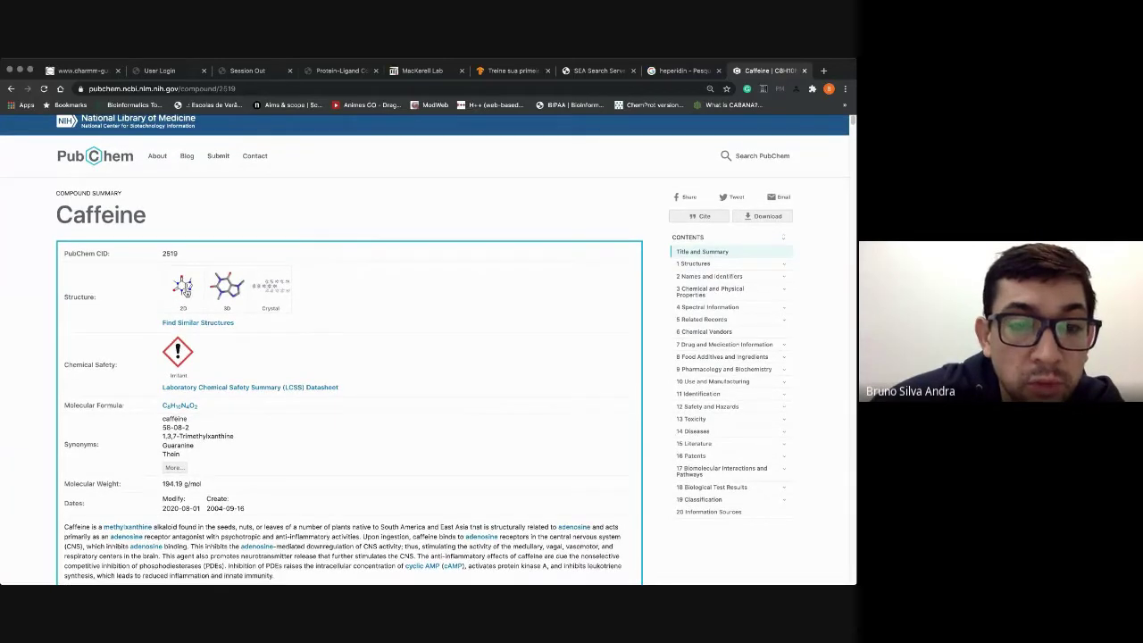
{"action": "scroll", "coordinate": [214, 297], "scroll_direction": "down", "scroll_amount": 3}
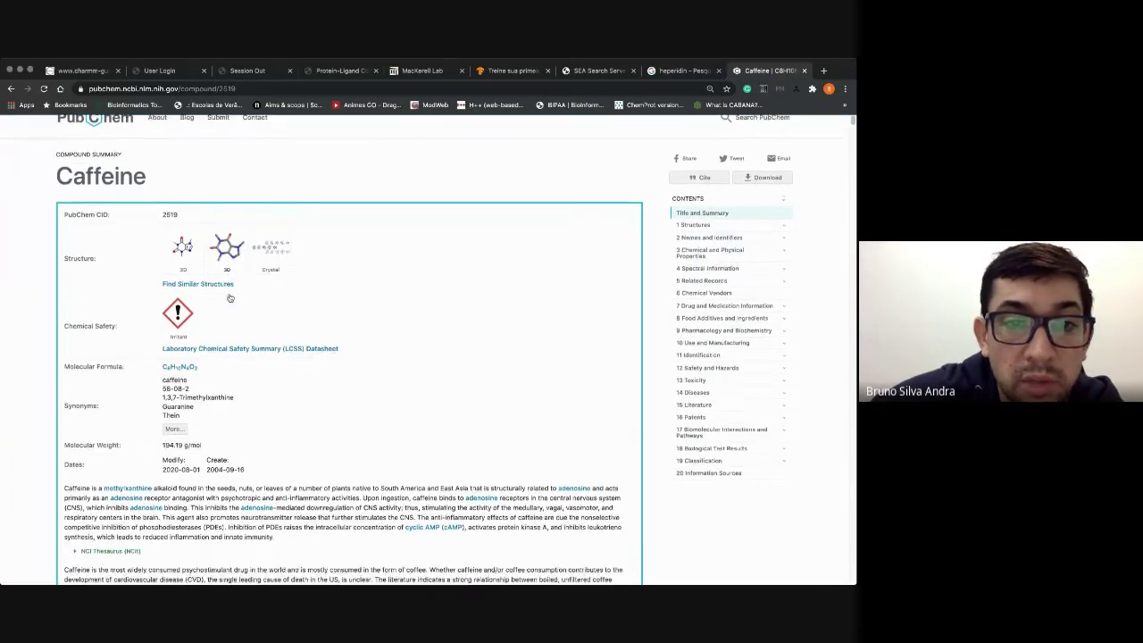
{"action": "scroll", "coordinate": [214, 268], "scroll_direction": "down", "scroll_amount": 5}
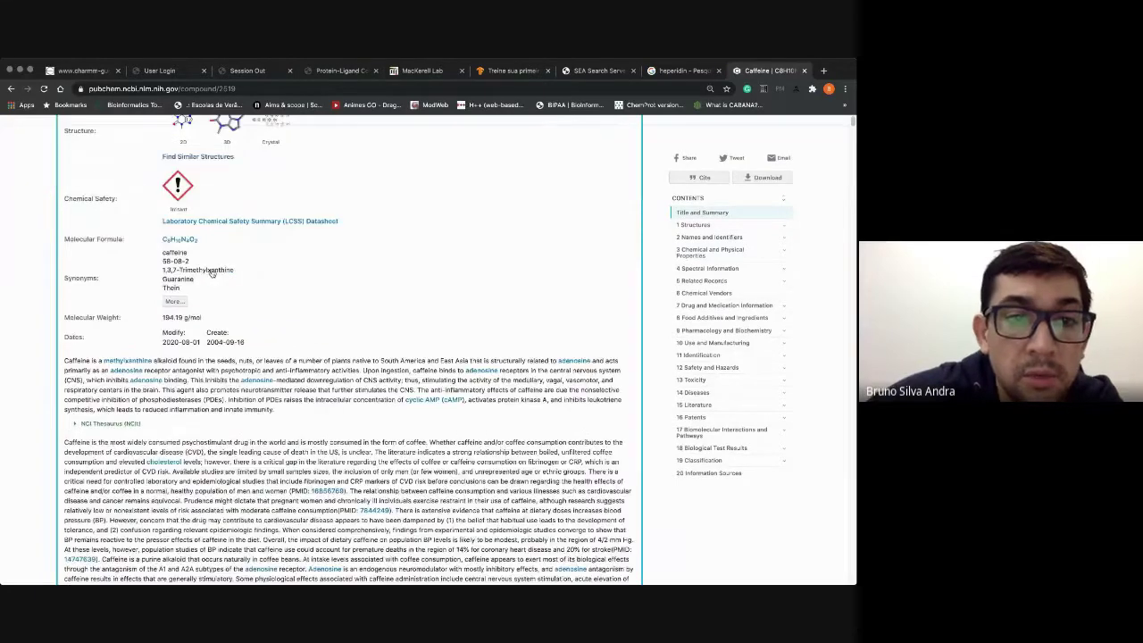
{"action": "scroll", "coordinate": [206, 259], "scroll_direction": "up", "scroll_amount": 1}
{"action": "scroll", "coordinate": [200, 243], "scroll_direction": "up", "scroll_amount": 1}
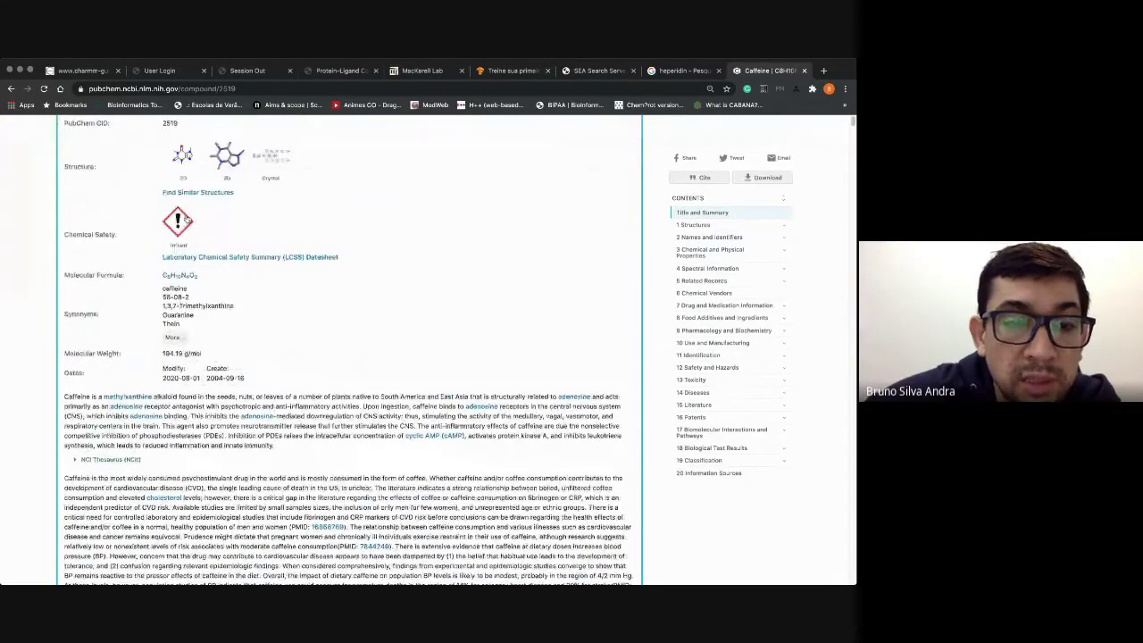
{"action": "scroll", "coordinate": [214, 268], "scroll_direction": "down", "scroll_amount": 3}
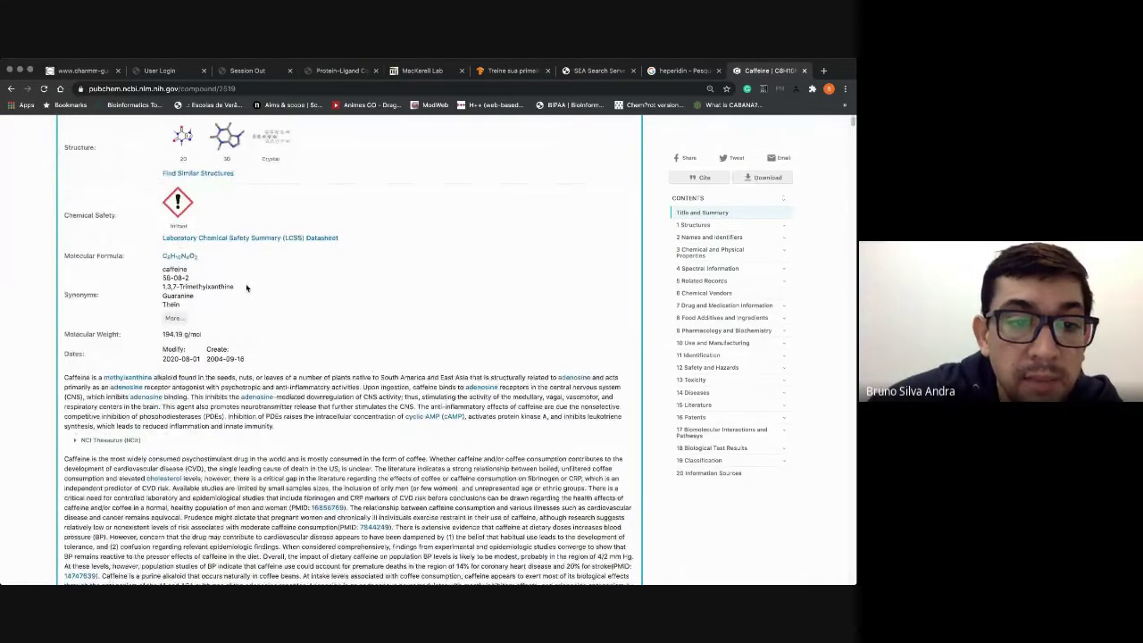
{"action": "scroll", "coordinate": [247, 288], "scroll_direction": "down", "scroll_amount": 1}
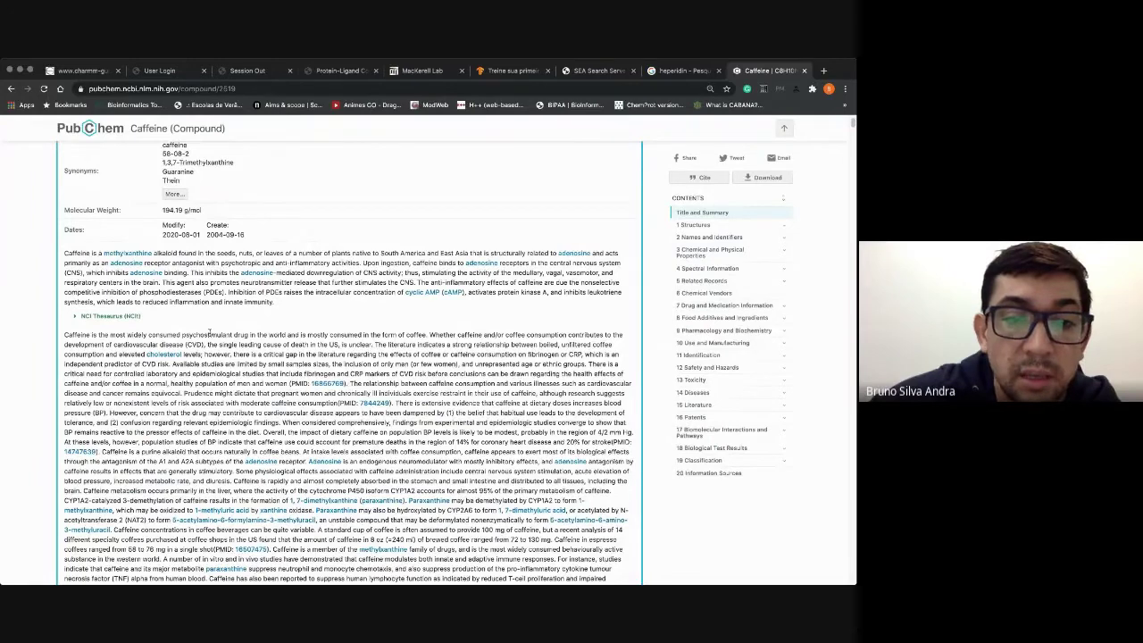
Step: Examine caffeine's 2D structure, 3D conformer and crystal structure in the Structures section, rotating the 3D model to see it from another angle
{"action": "scroll", "coordinate": [210, 332], "scroll_direction": "down", "scroll_amount": 10}
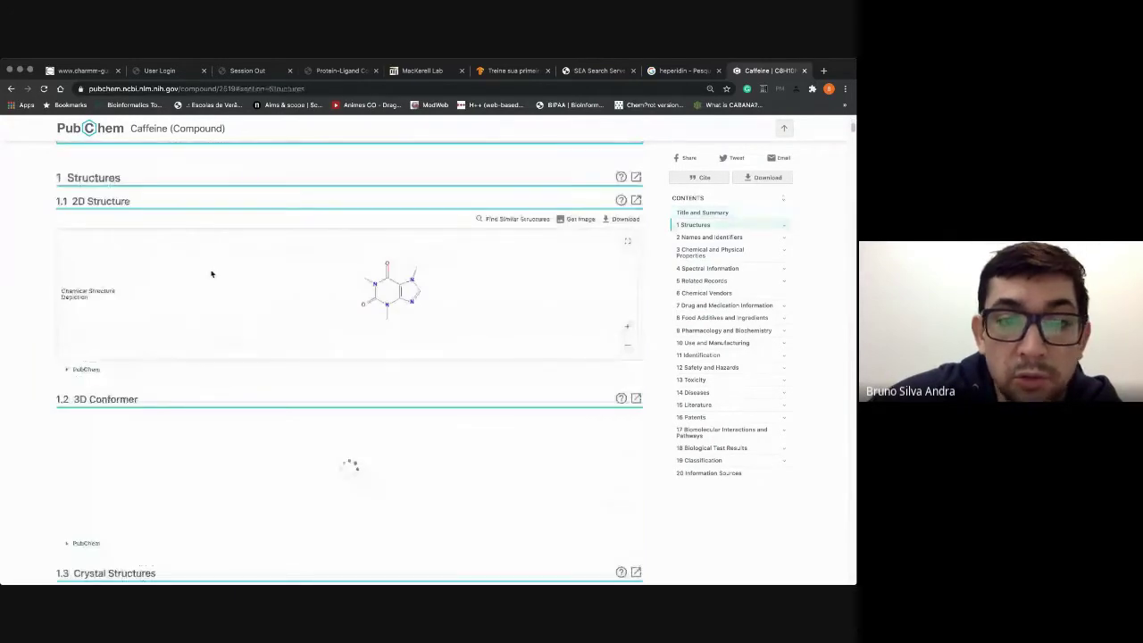
{"action": "scroll", "coordinate": [379, 386], "scroll_direction": "down", "scroll_amount": 1}
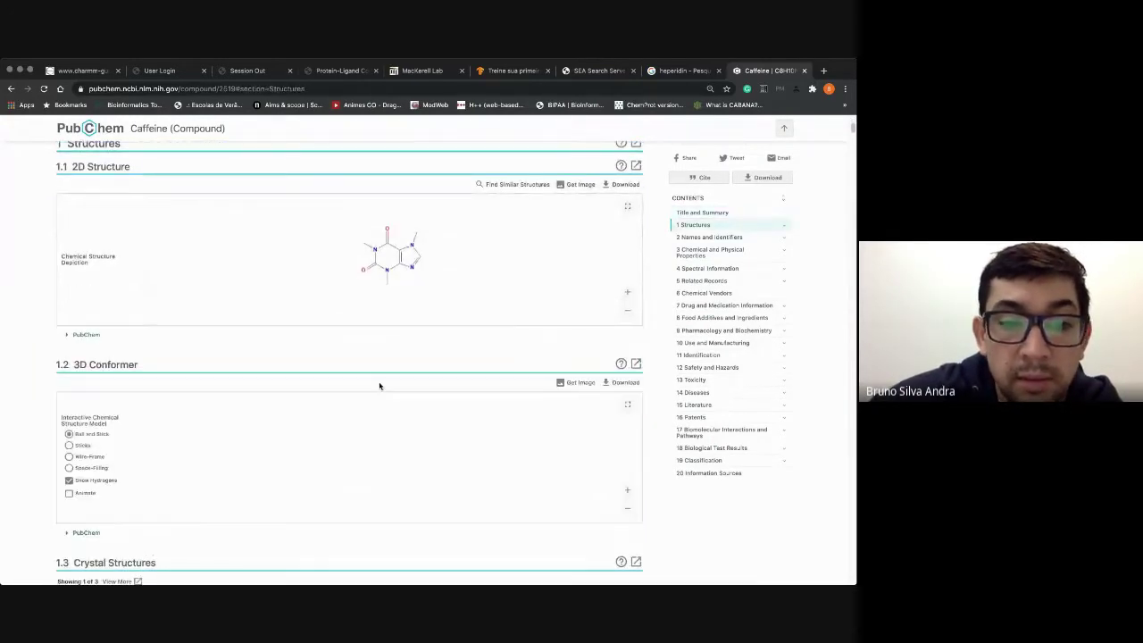
{"action": "scroll", "coordinate": [380, 386], "scroll_direction": "down", "scroll_amount": 2}
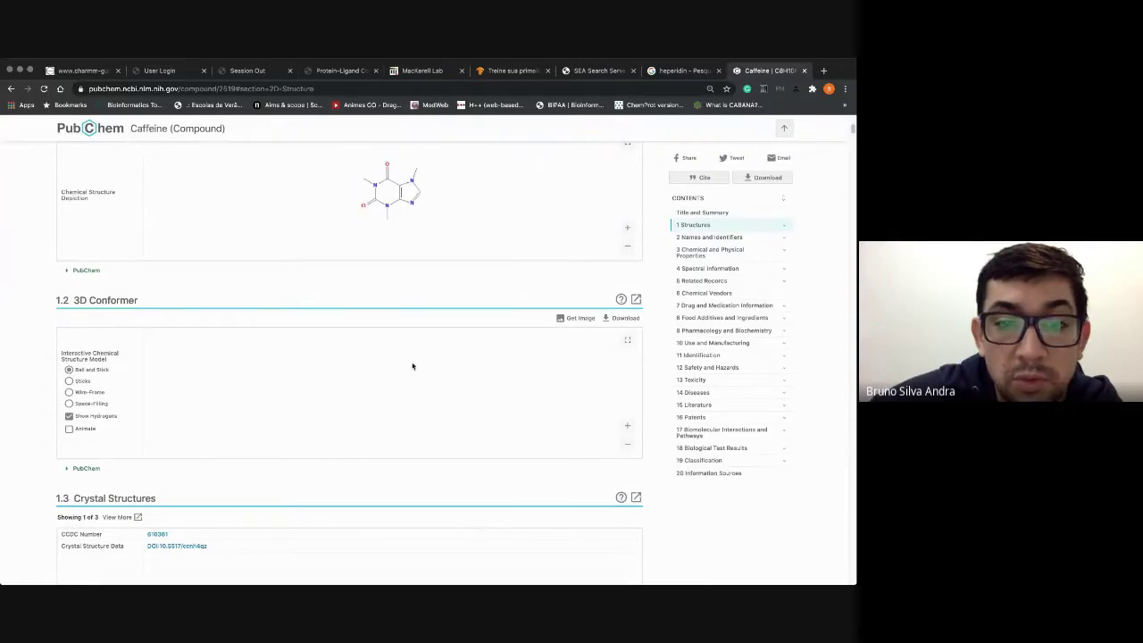
{"action": "scroll", "coordinate": [414, 364], "scroll_direction": "down", "scroll_amount": 2}
{"action": "scroll", "coordinate": [447, 368], "scroll_direction": "up", "scroll_amount": 2}
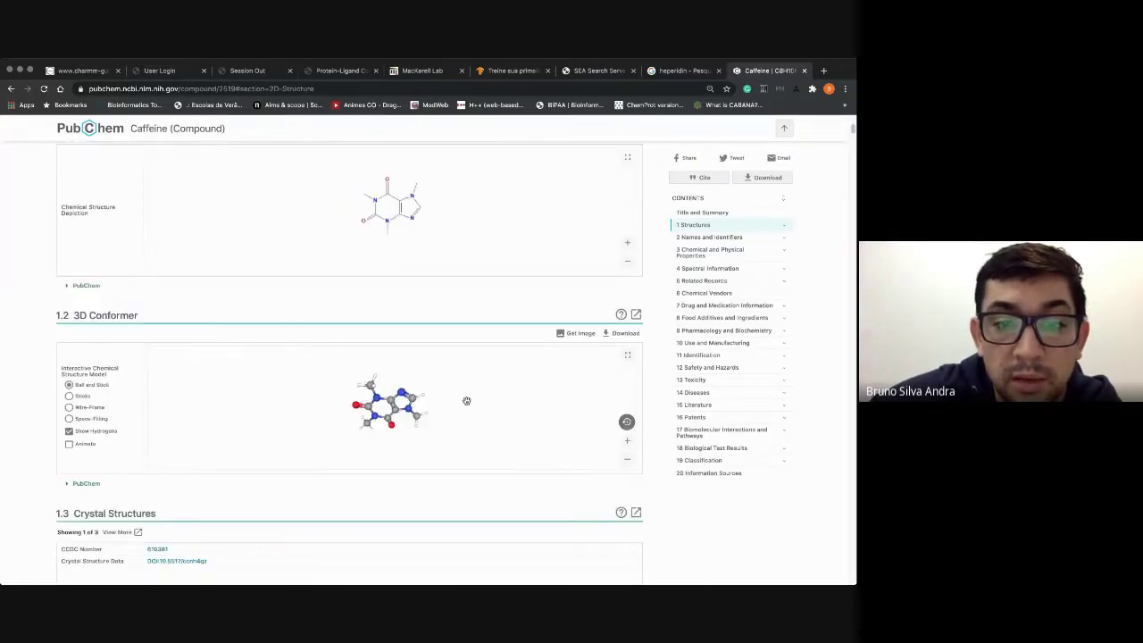
{"action": "left_click_drag", "start_coordinate": [466, 401], "coordinate": [345, 390]}
{"action": "scroll", "coordinate": [343, 391], "scroll_direction": "down", "scroll_amount": 1}
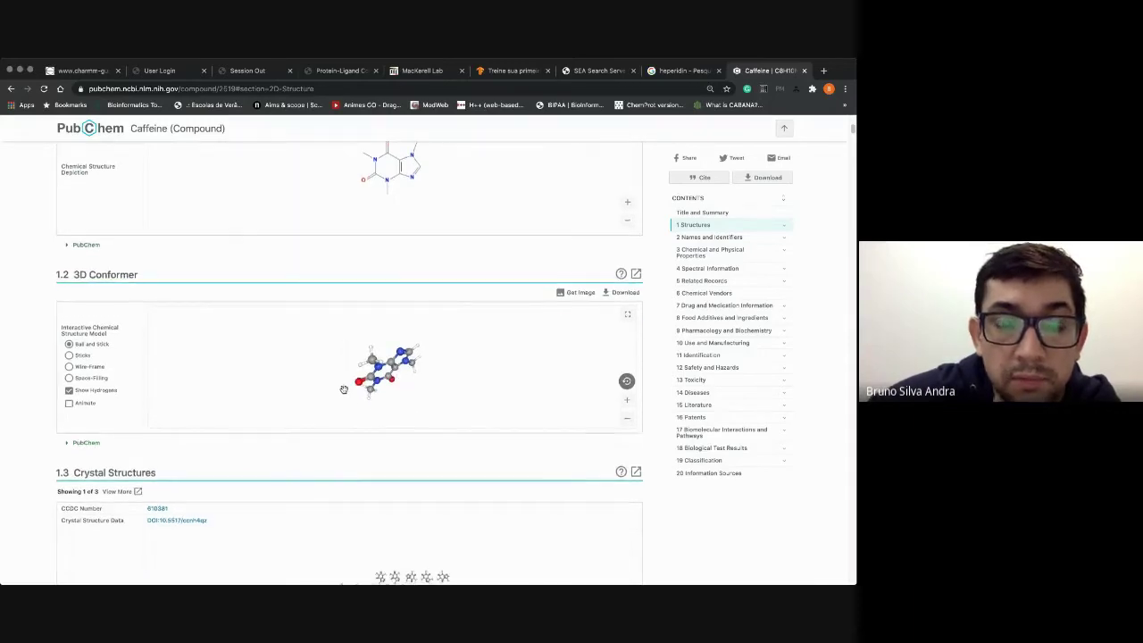
{"action": "scroll", "coordinate": [343, 390], "scroll_direction": "up", "scroll_amount": 1}
{"action": "scroll", "coordinate": [345, 393], "scroll_direction": "down", "scroll_amount": 4}
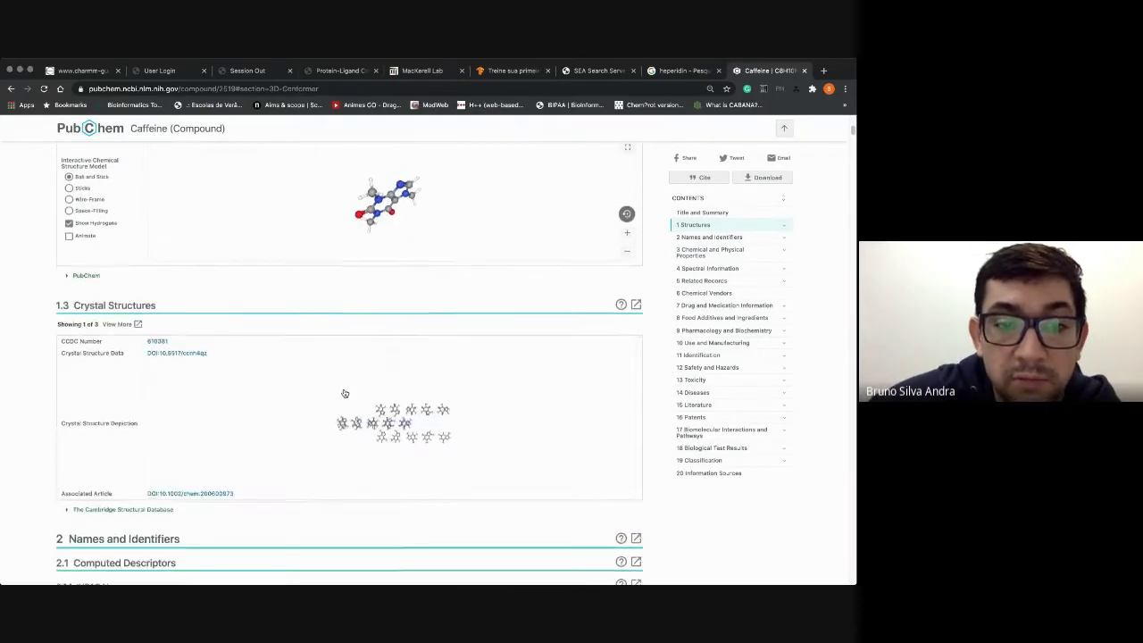
{"action": "scroll", "coordinate": [347, 393], "scroll_direction": "up", "scroll_amount": 2}
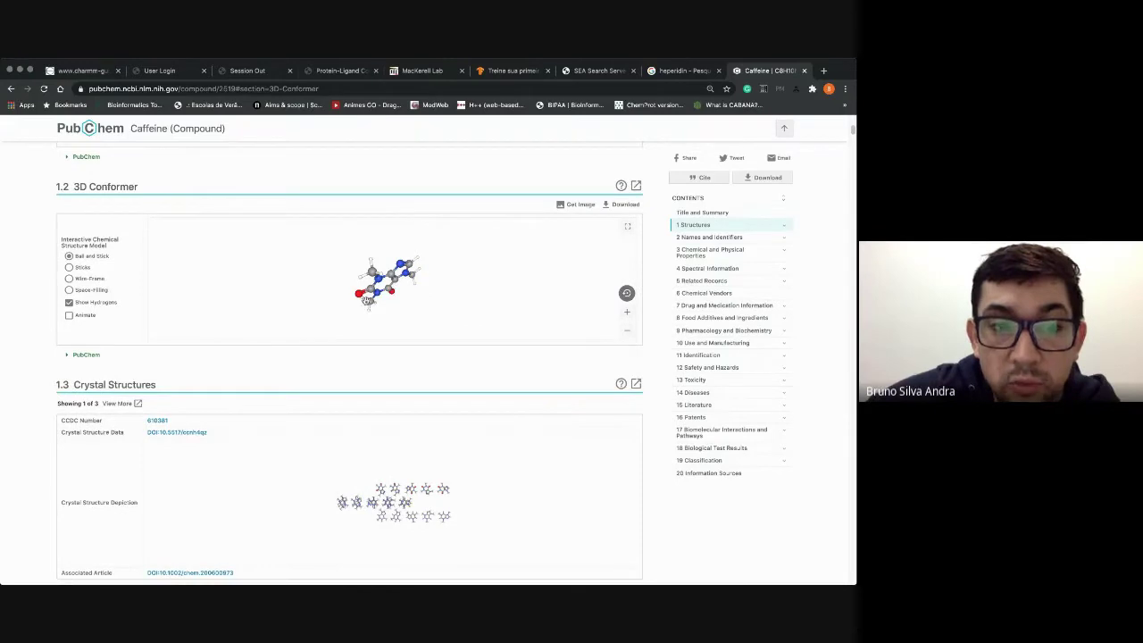
Step: Find the Canonical SMILES entry under Computed Descriptors and highlight its heading together with caffeine's SMILES string
{"action": "scroll", "coordinate": [362, 303], "scroll_direction": "down", "scroll_amount": 9}
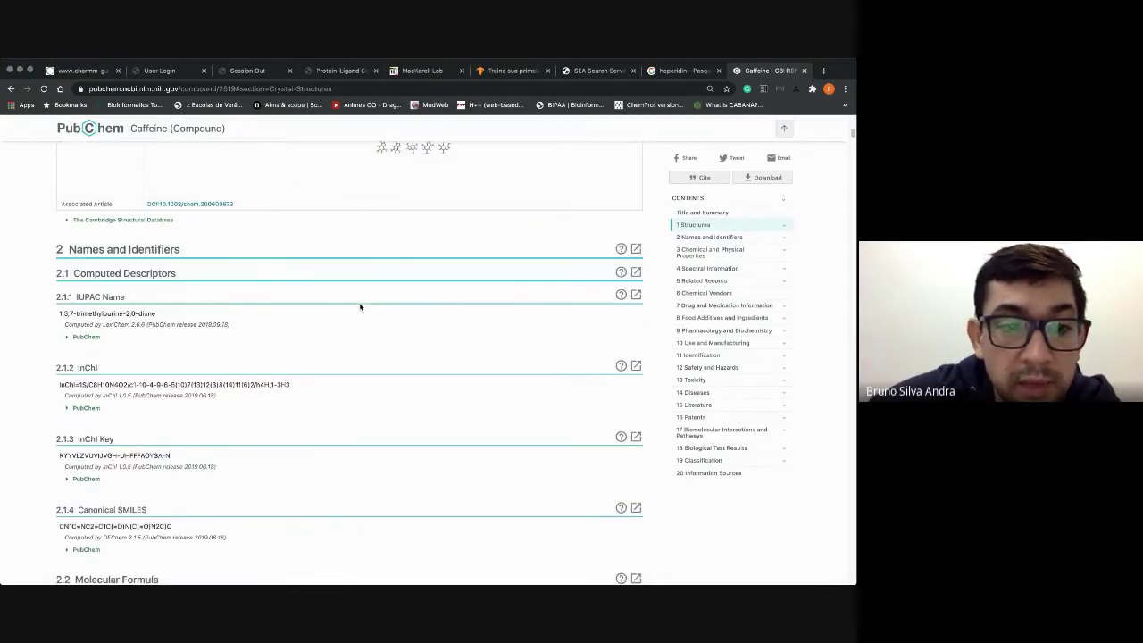
{"action": "scroll", "coordinate": [360, 307], "scroll_direction": "down", "scroll_amount": 4}
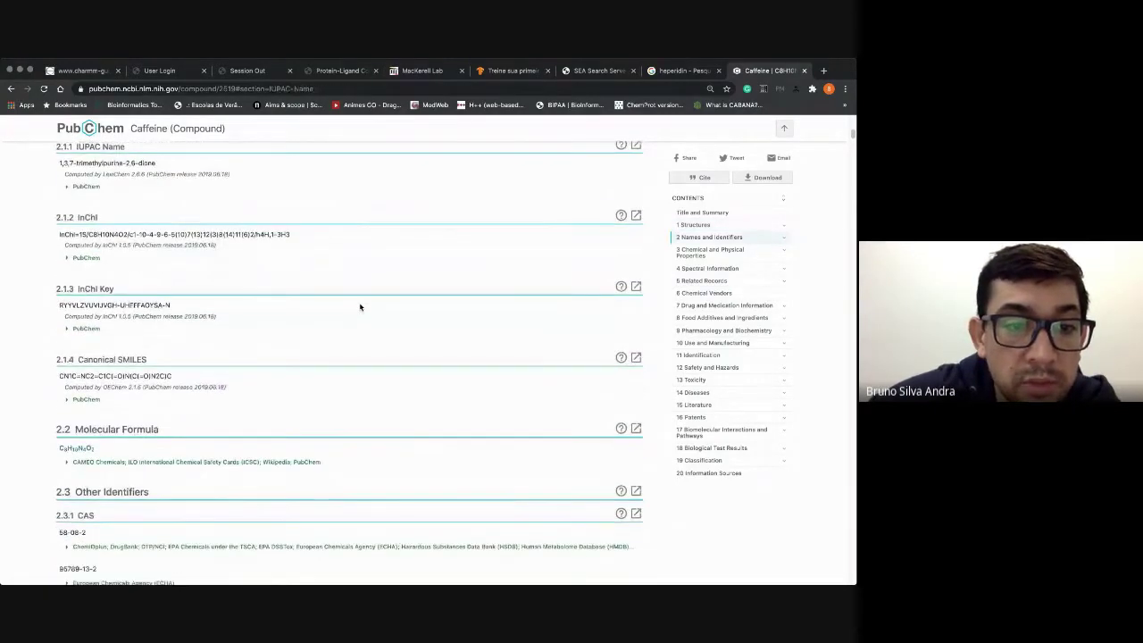
{"action": "left_click_drag", "start_coordinate": [59, 352], "coordinate": [150, 352]}
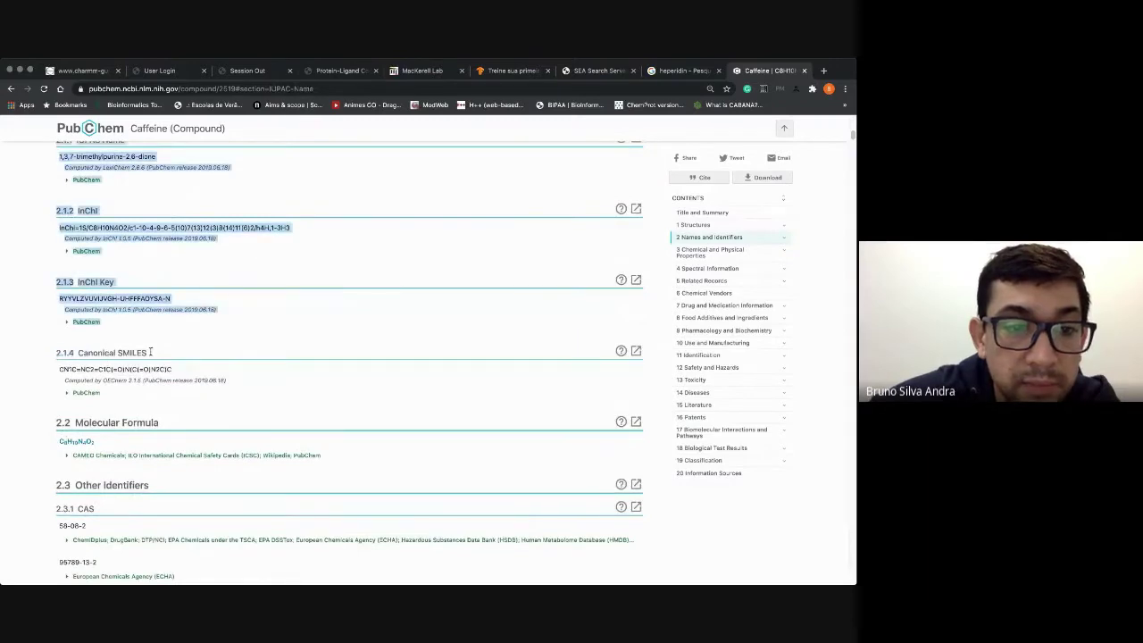
{"action": "left_click", "coordinate": [98, 353]}
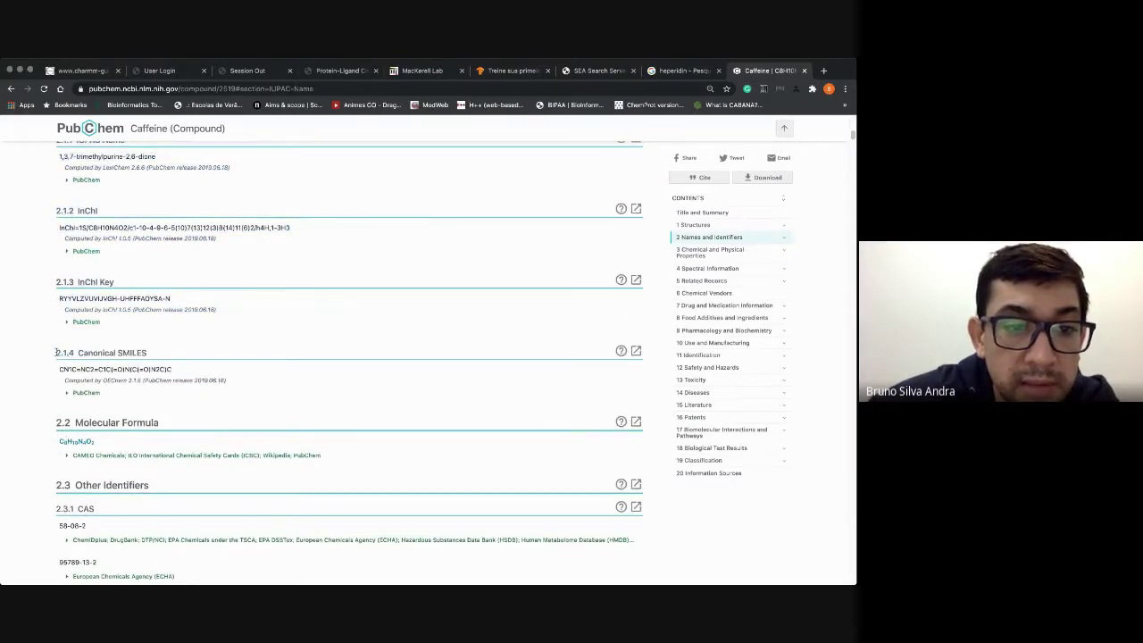
{"action": "left_click_drag", "start_coordinate": [57, 352], "coordinate": [178, 371]}
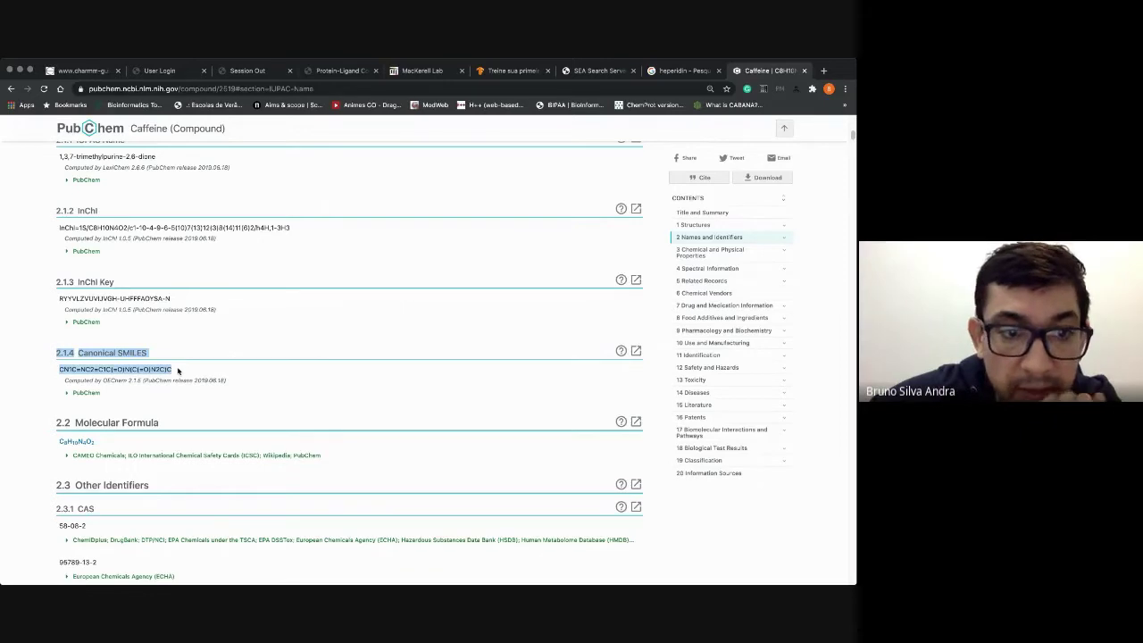
{"action": "scroll", "coordinate": [207, 382], "scroll_direction": "down", "scroll_amount": 1}
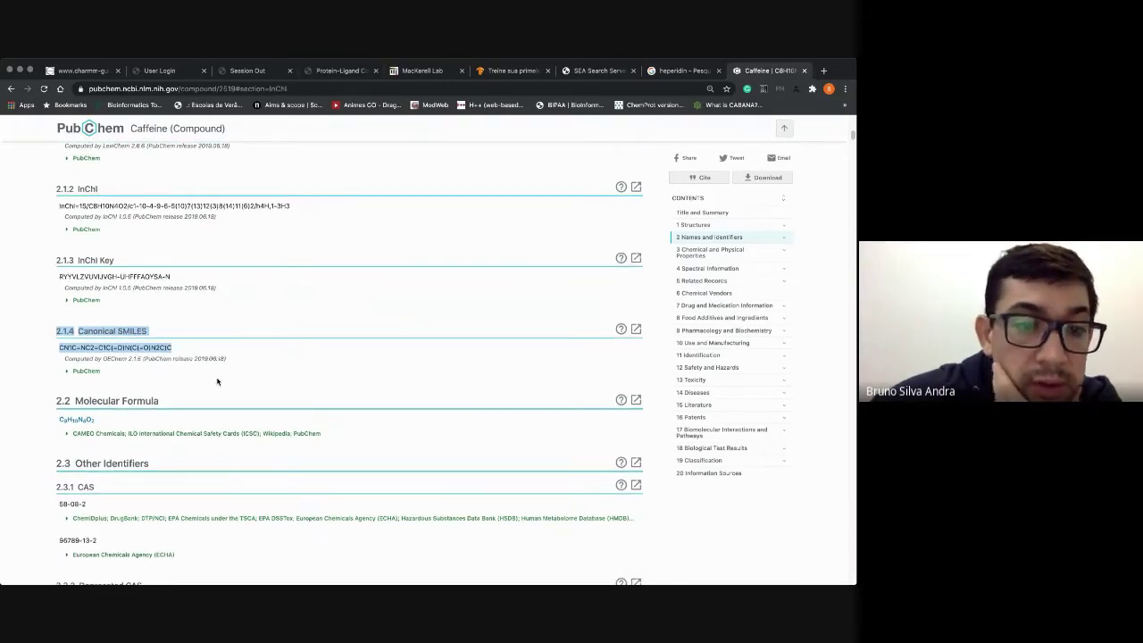
{"action": "left_click", "coordinate": [216, 382]}
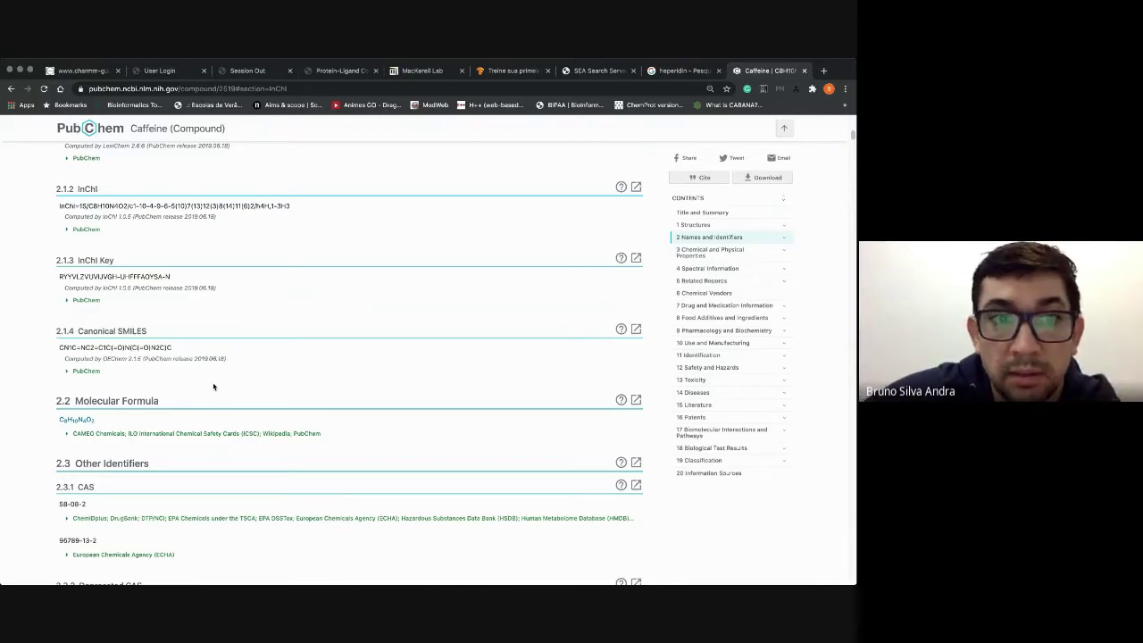
Step: Highlight only caffeine's canonical SMILES string, without its heading, and review the structure sections above it
{"action": "scroll", "coordinate": [213, 385], "scroll_direction": "down", "scroll_amount": 3}
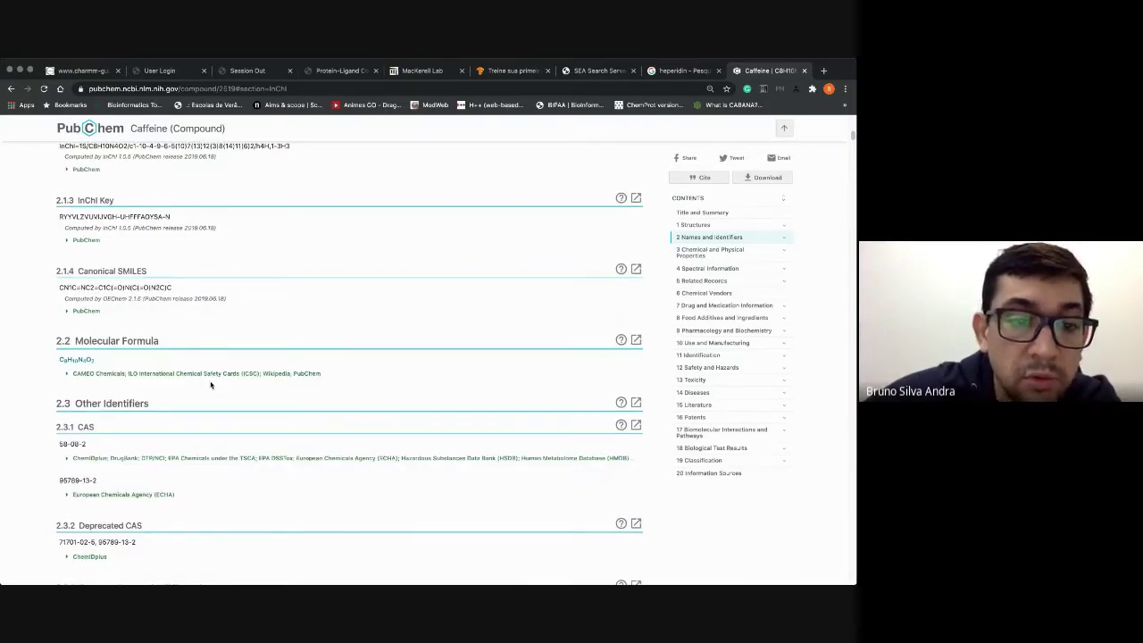
{"action": "scroll", "coordinate": [213, 385], "scroll_direction": "down", "scroll_amount": 1}
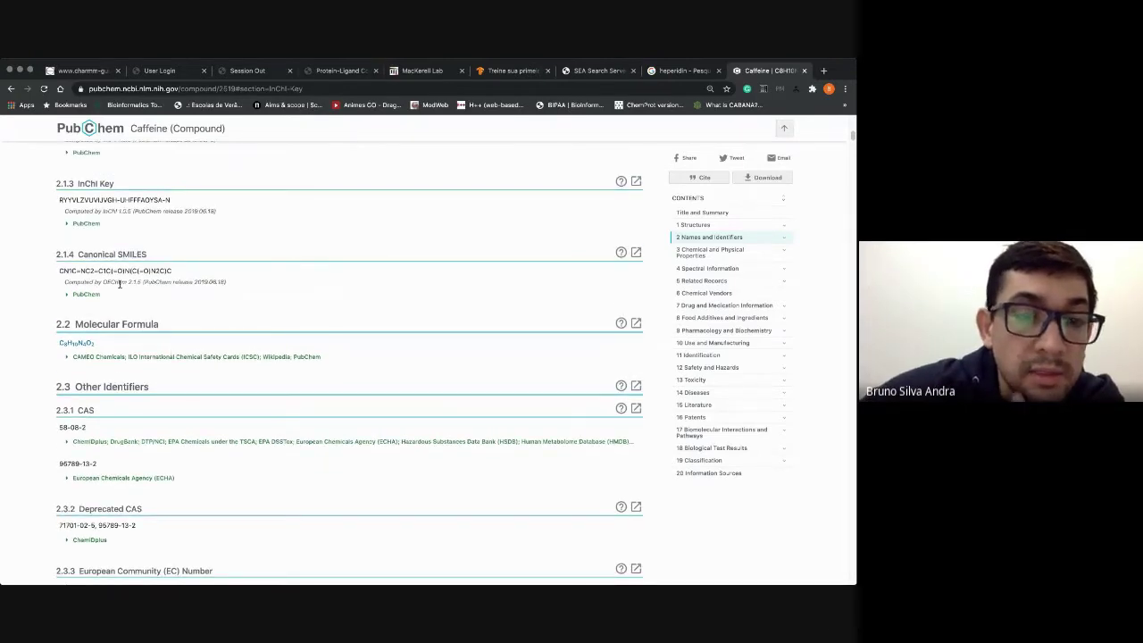
{"action": "left_click_drag", "start_coordinate": [60, 271], "coordinate": [183, 272]}
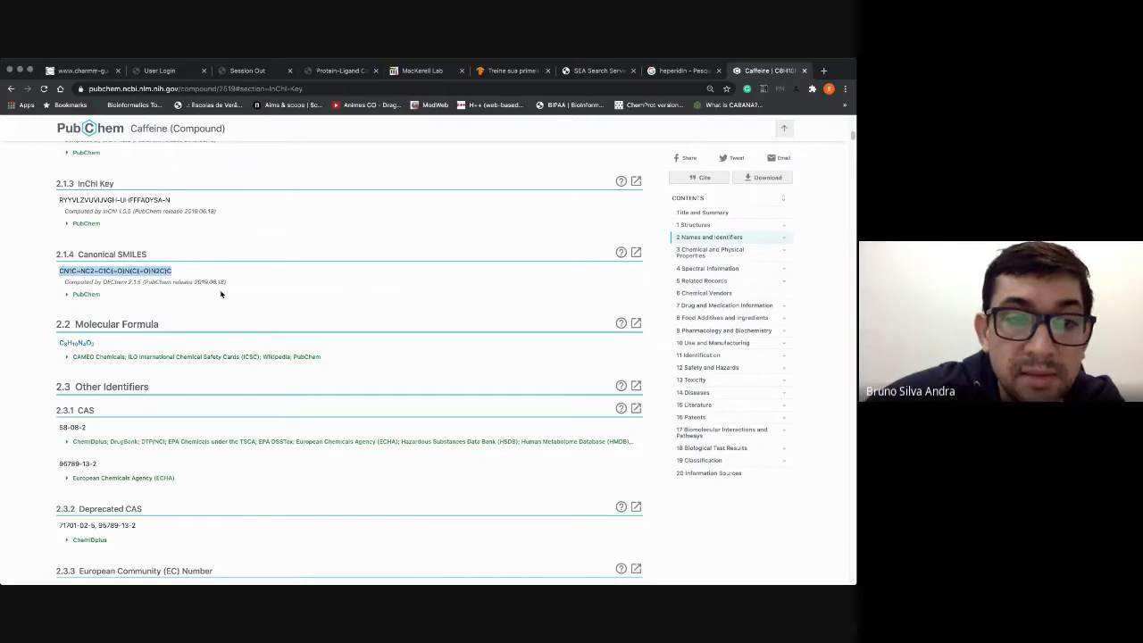
{"action": "scroll", "coordinate": [221, 294], "scroll_direction": "up", "scroll_amount": 10}
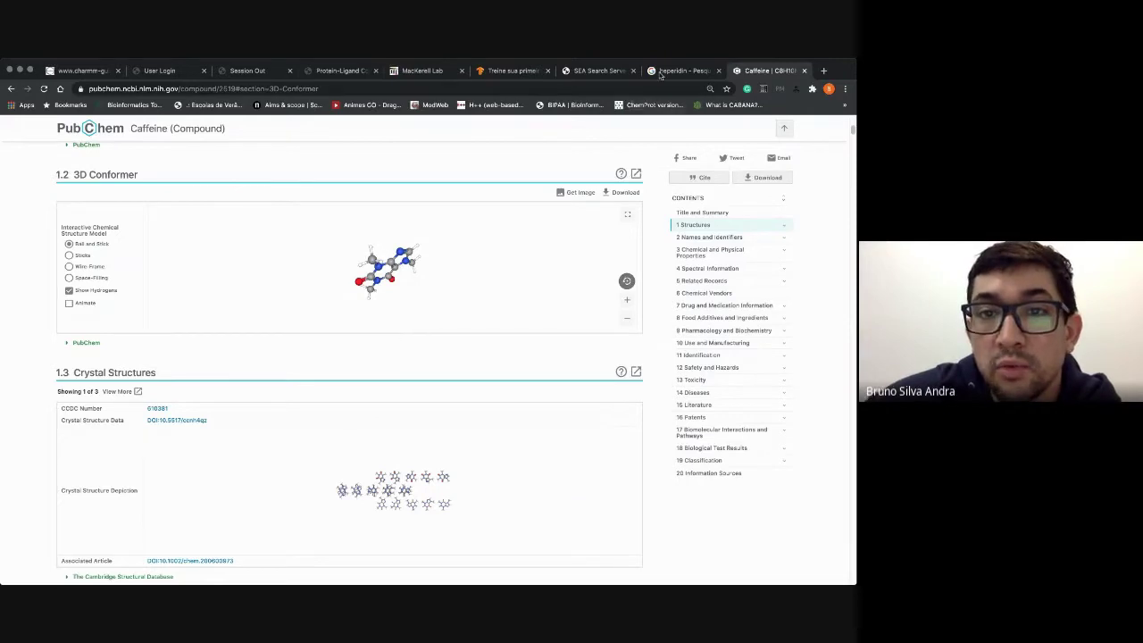
Step: Switch to the SEA Search Server page and examine the caffeine SMILES and compound name under Example Queries
{"action": "left_click", "coordinate": [585, 71]}
{"action": "scroll", "coordinate": [264, 395], "scroll_direction": "down", "scroll_amount": 1}
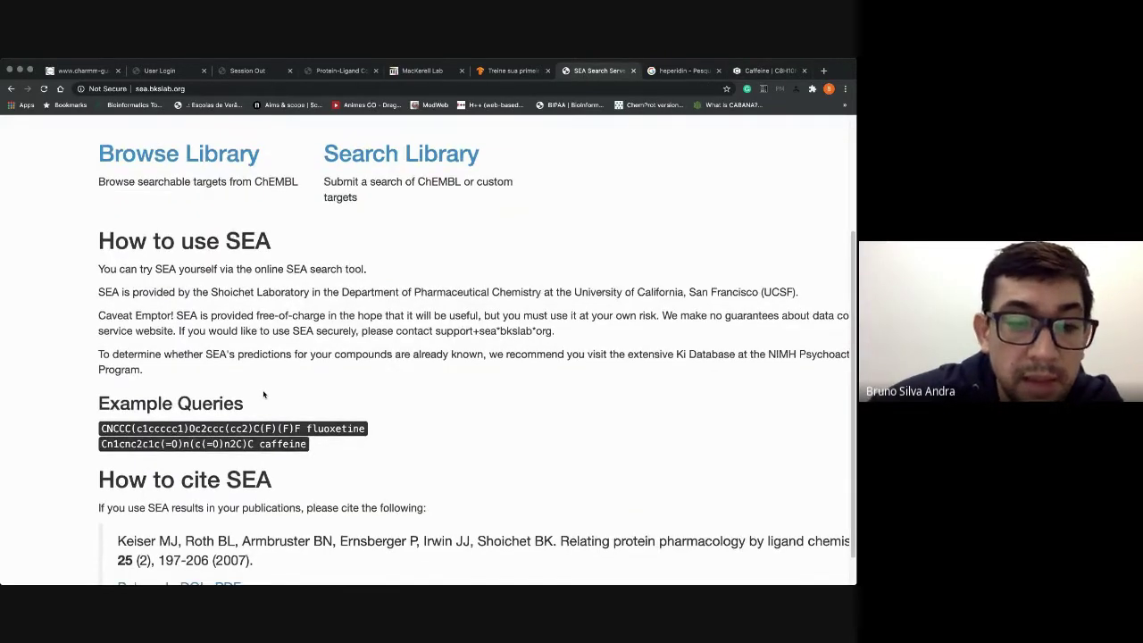
{"action": "scroll", "coordinate": [263, 395], "scroll_direction": "down", "scroll_amount": 1}
{"action": "left_click_drag", "start_coordinate": [100, 373], "coordinate": [307, 375]}
{"action": "left_click", "coordinate": [263, 374]}
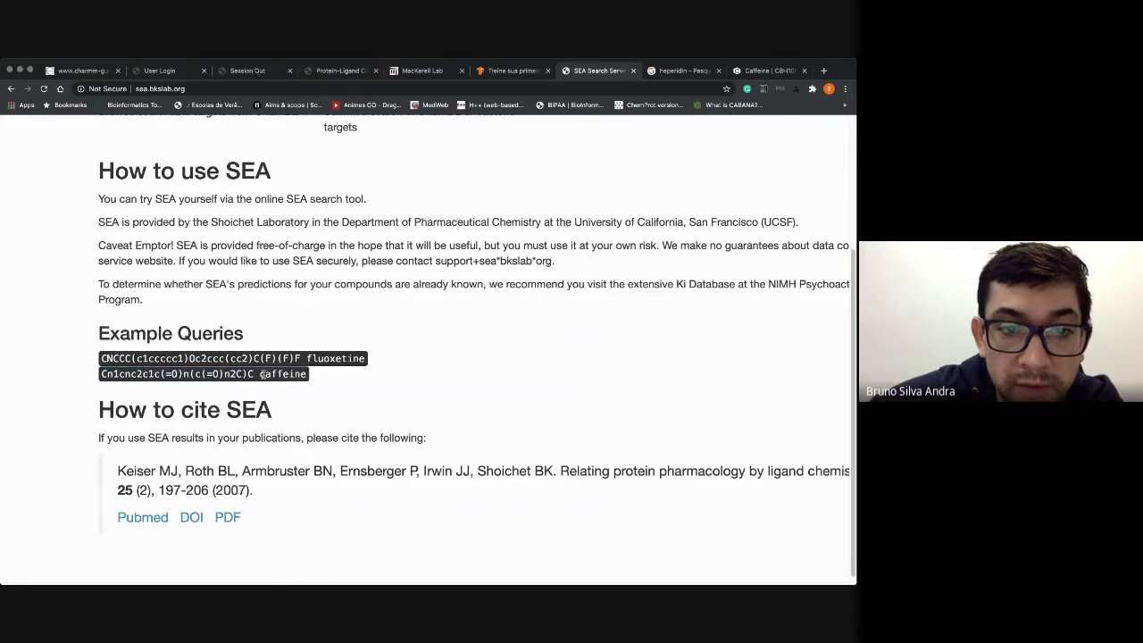
{"action": "double_click", "coordinate": [263, 374]}
Step: Copy the complete example query "Cn1cnc2c1c(=O)n(c(=O)n2C)C caffeine" from Example Queries
{"action": "scroll", "coordinate": [423, 375], "scroll_direction": "up", "scroll_amount": 5}
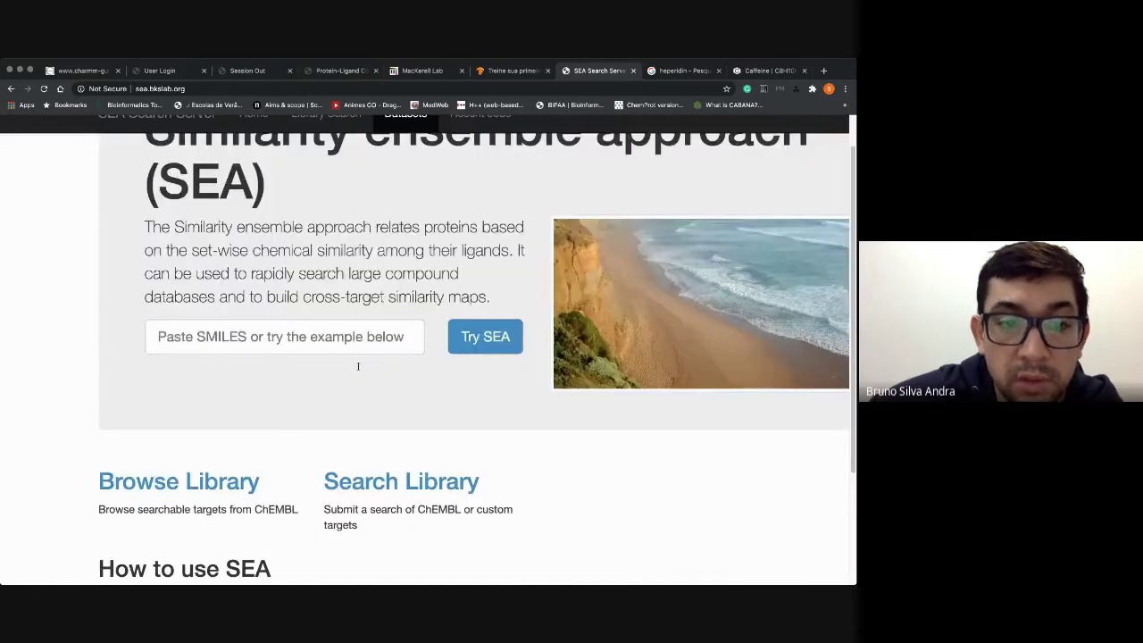
{"action": "scroll", "coordinate": [184, 367], "scroll_direction": "down", "scroll_amount": 5}
{"action": "left_click_drag", "start_coordinate": [101, 348], "coordinate": [306, 348]}
{"action": "key", "text": "super+c"}
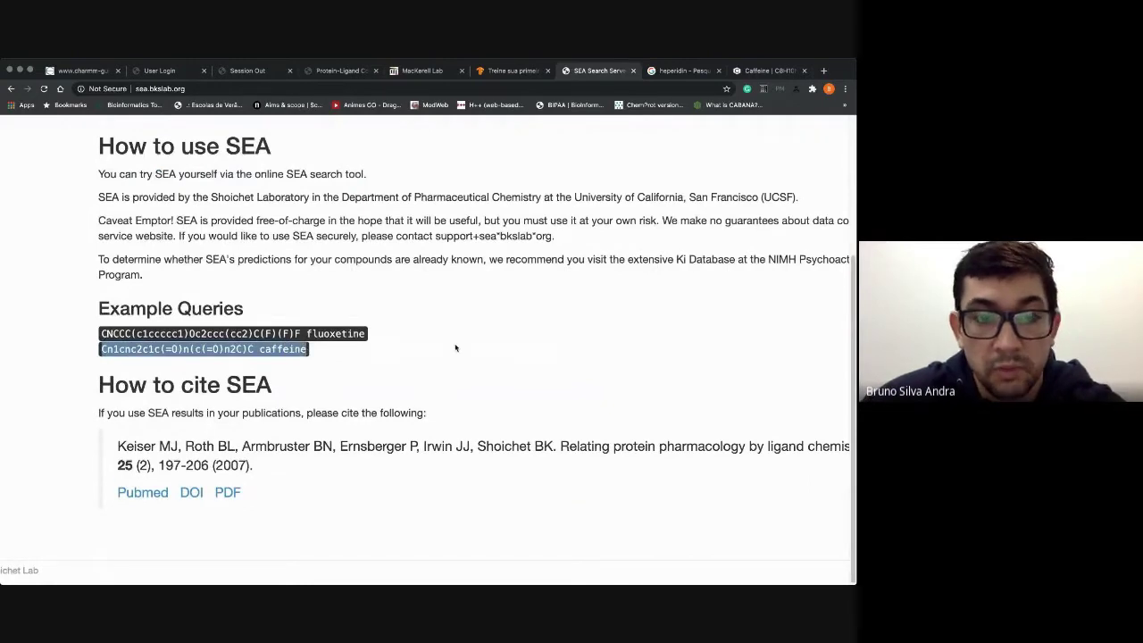
Step: Submit the copied query "Cn1cnc2c1c(=O)n(c(=O)n2C)C caffeine" as a SEA target prediction search
{"action": "key", "text": "ctrl+Right"}
{"action": "key", "text": "ctrl+Left"}
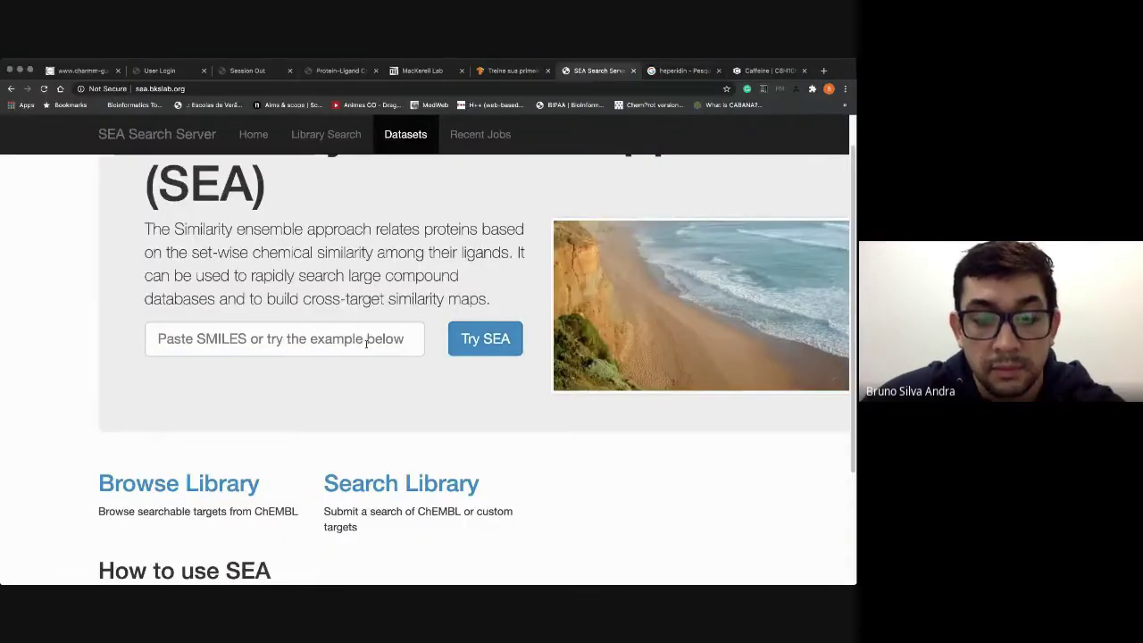
{"action": "left_click", "coordinate": [382, 336]}
{"action": "key", "text": "super+v"}
{"action": "scroll", "coordinate": [515, 402], "scroll_direction": "up", "scroll_amount": 3}
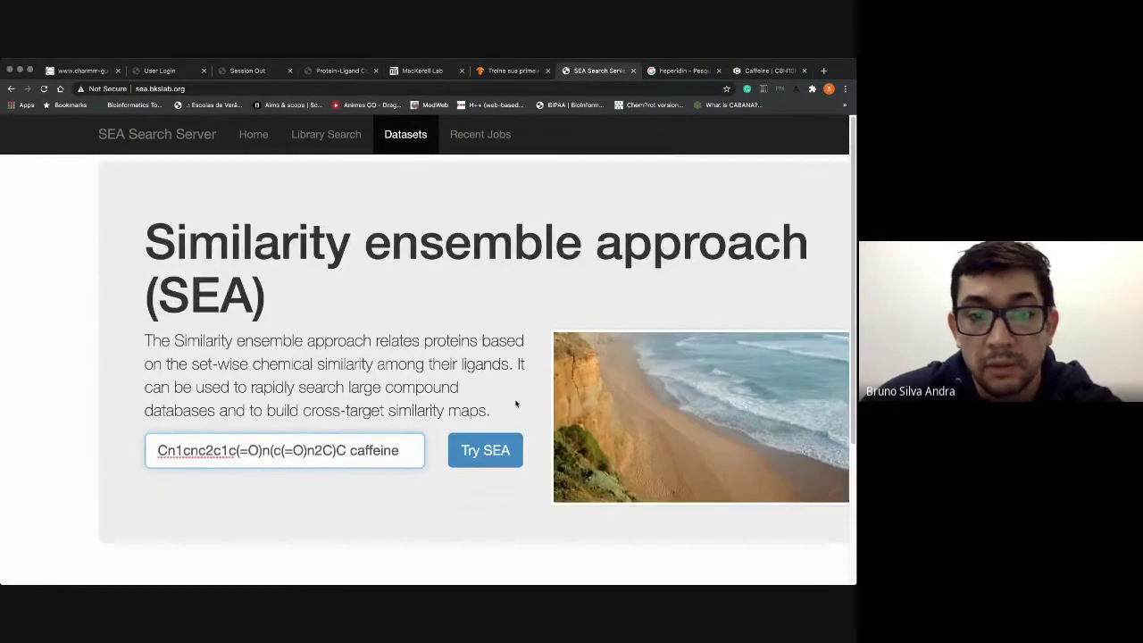
{"action": "key", "text": "super+minus"}
{"action": "key", "text": "super+minus"}
{"action": "key", "text": "super+minus"}
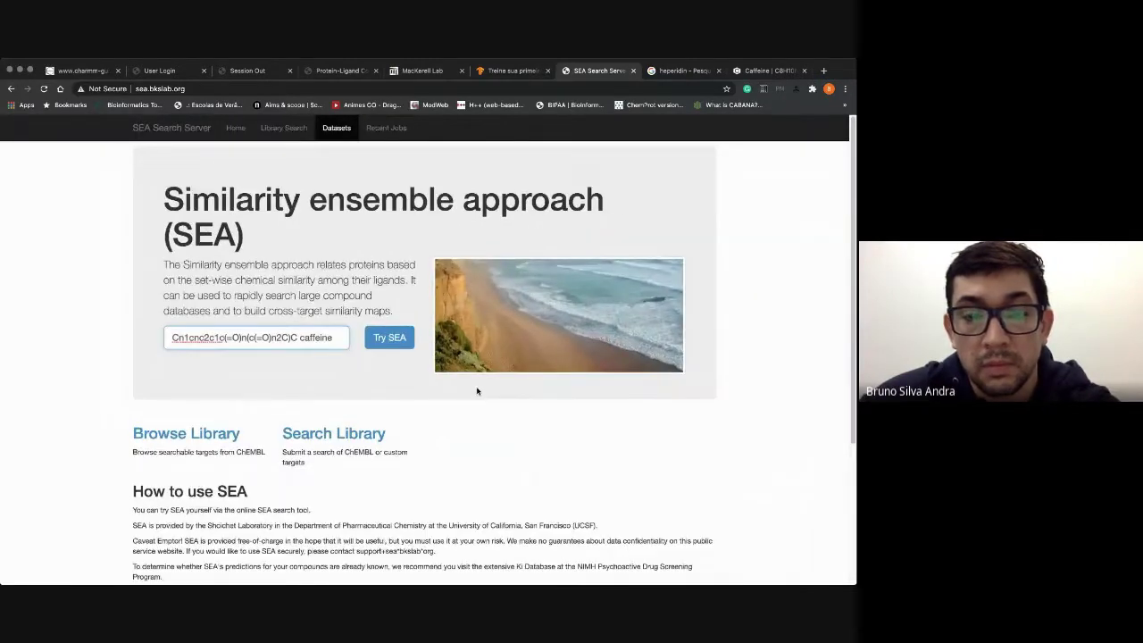
{"action": "left_click", "coordinate": [390, 343]}
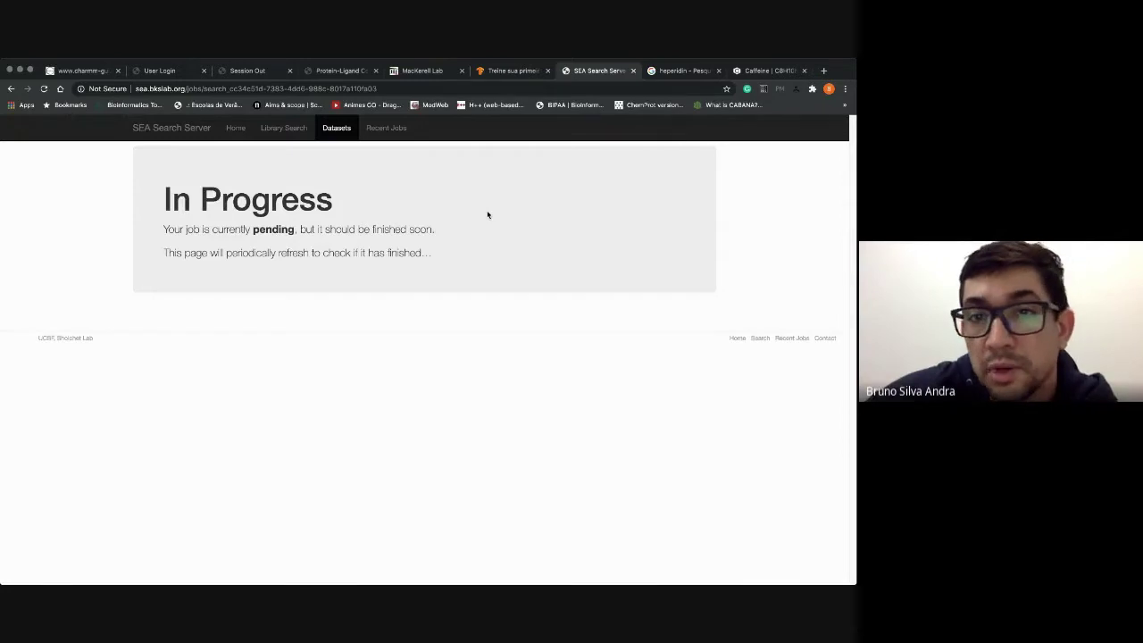
Step: Switch to the Google results for heperidin and read the Hesperidina description and its compound details
{"action": "left_click", "coordinate": [665, 72]}
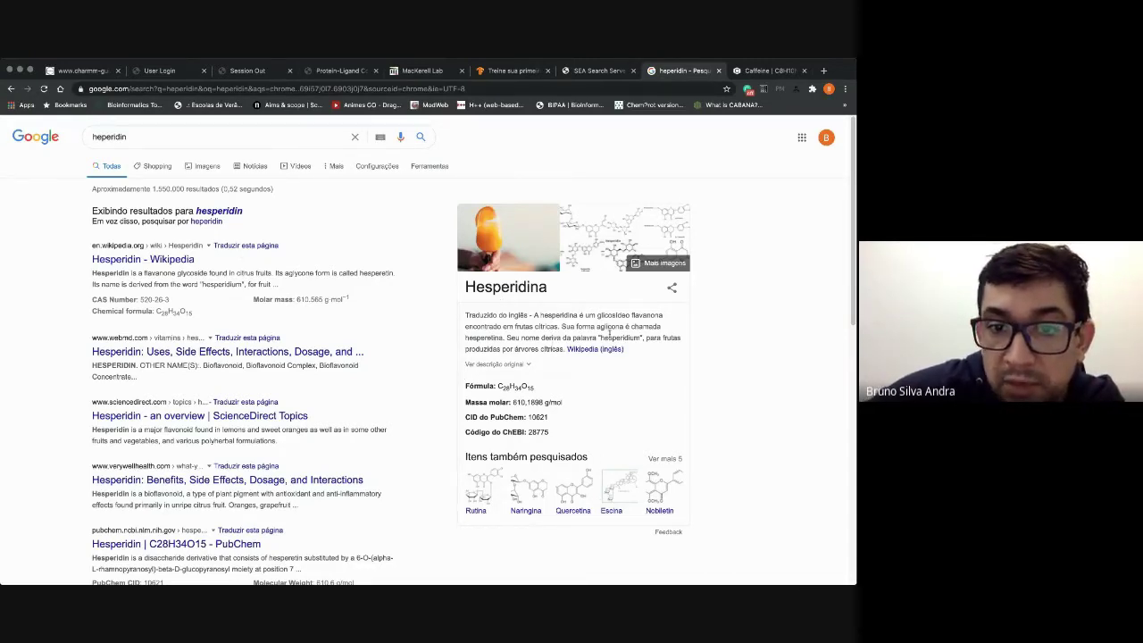
{"action": "mouse_move", "coordinate": [534, 315]}
{"action": "left_mouse_down"}
{"action": "mouse_move", "coordinate": [670, 317]}
{"action": "mouse_move", "coordinate": [525, 328]}
{"action": "mouse_move", "coordinate": [539, 328]}
{"action": "left_mouse_up"}
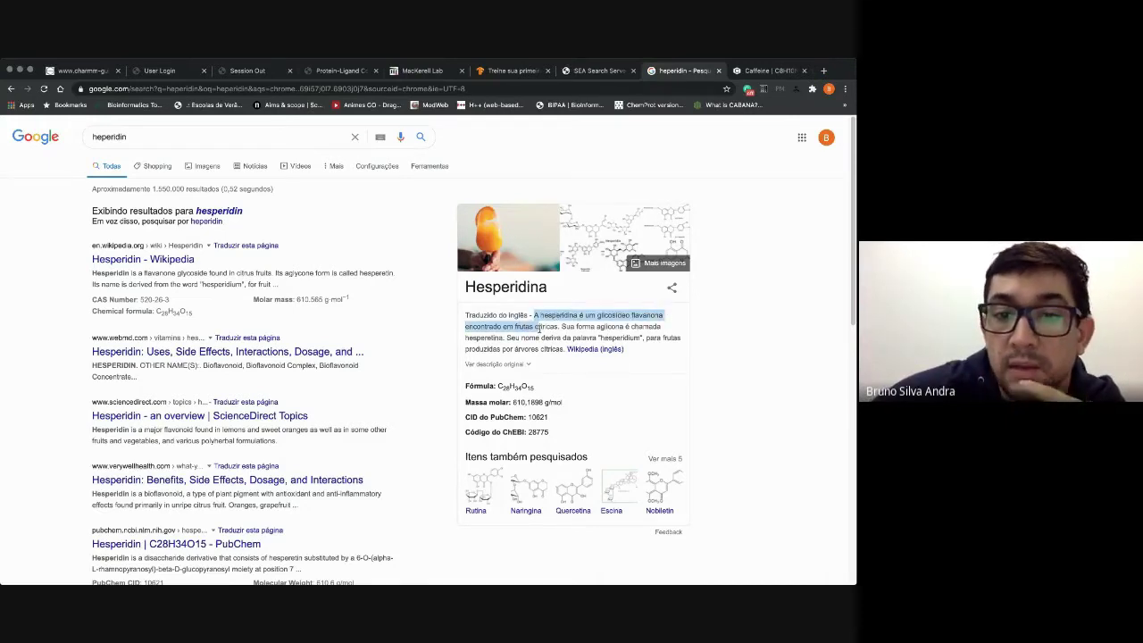
{"action": "left_click", "coordinate": [563, 331]}
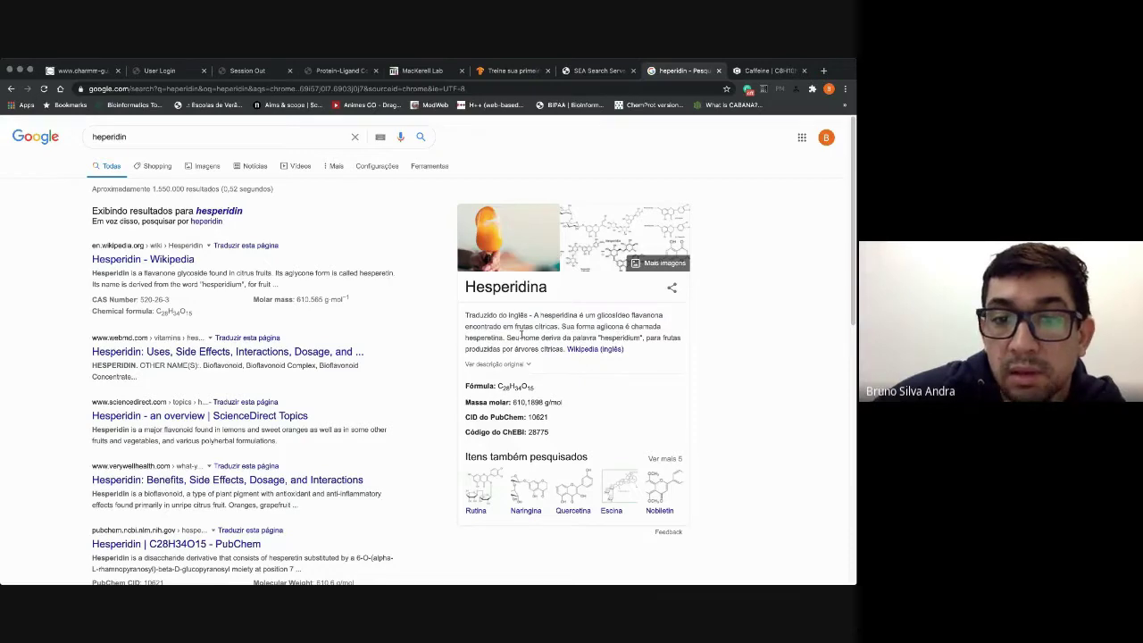
{"action": "scroll", "coordinate": [504, 347], "scroll_direction": "down", "scroll_amount": 3}
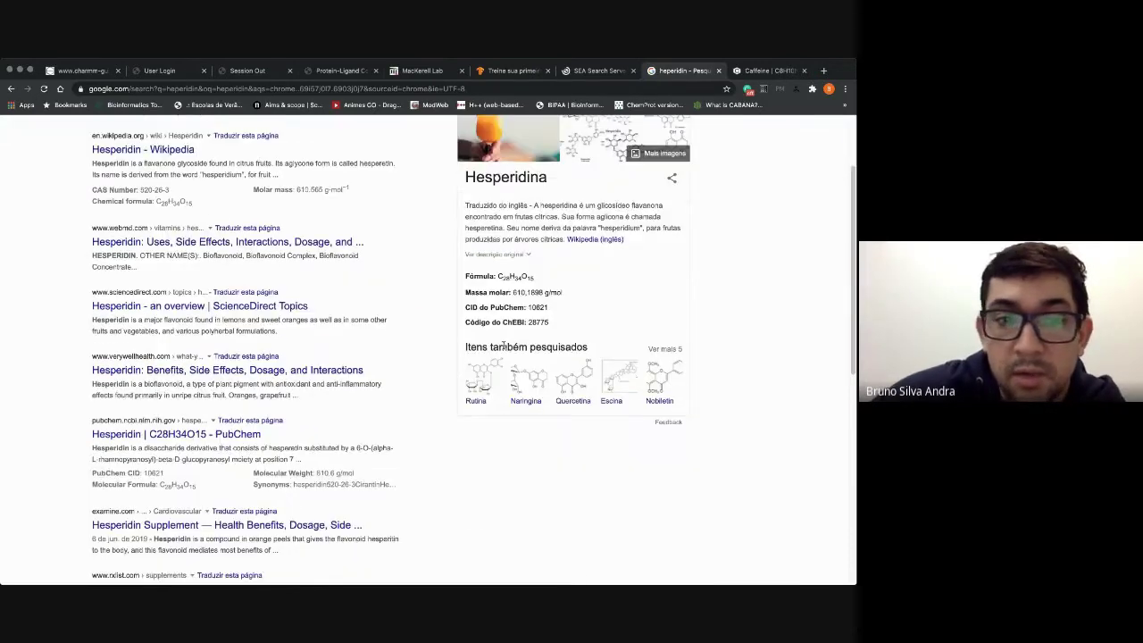
{"action": "scroll", "coordinate": [503, 347], "scroll_direction": "up", "scroll_amount": 2}
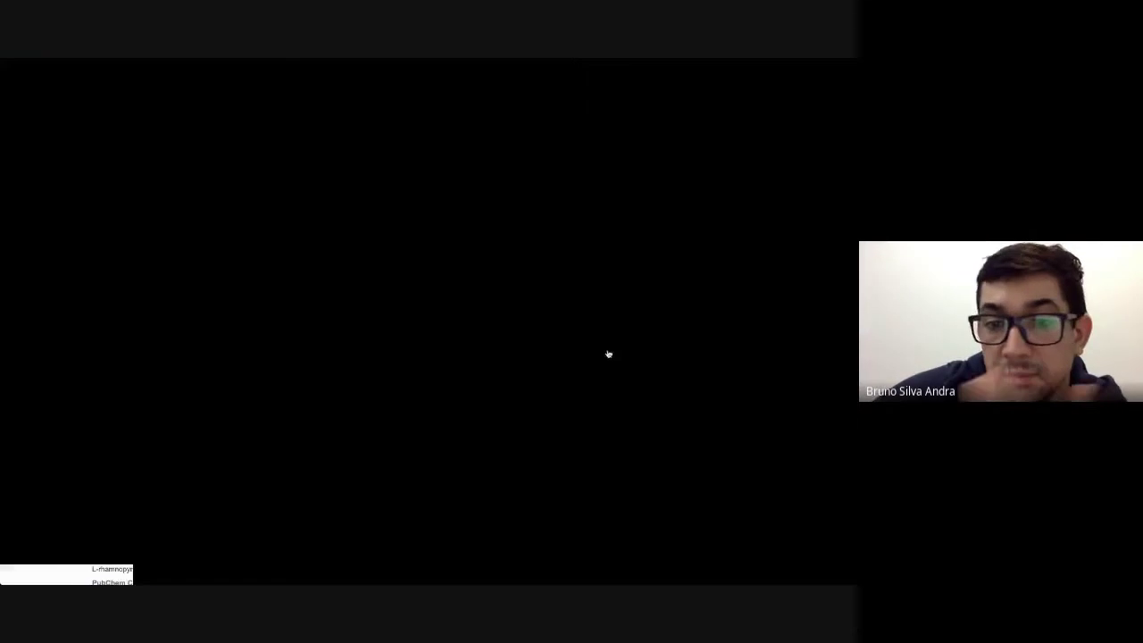
{"action": "scroll", "coordinate": [607, 352], "scroll_direction": "up", "scroll_amount": 1}
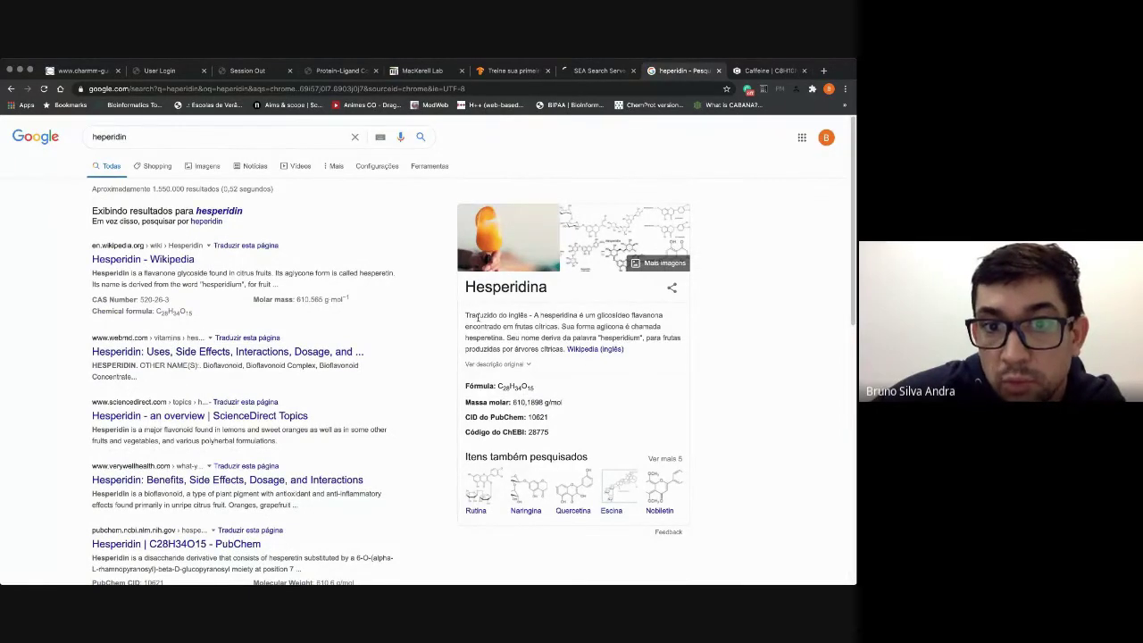
Step: Copy the compound name "Hesperidina" from the heading of the Google summary
{"action": "double_click", "coordinate": [505, 286]}
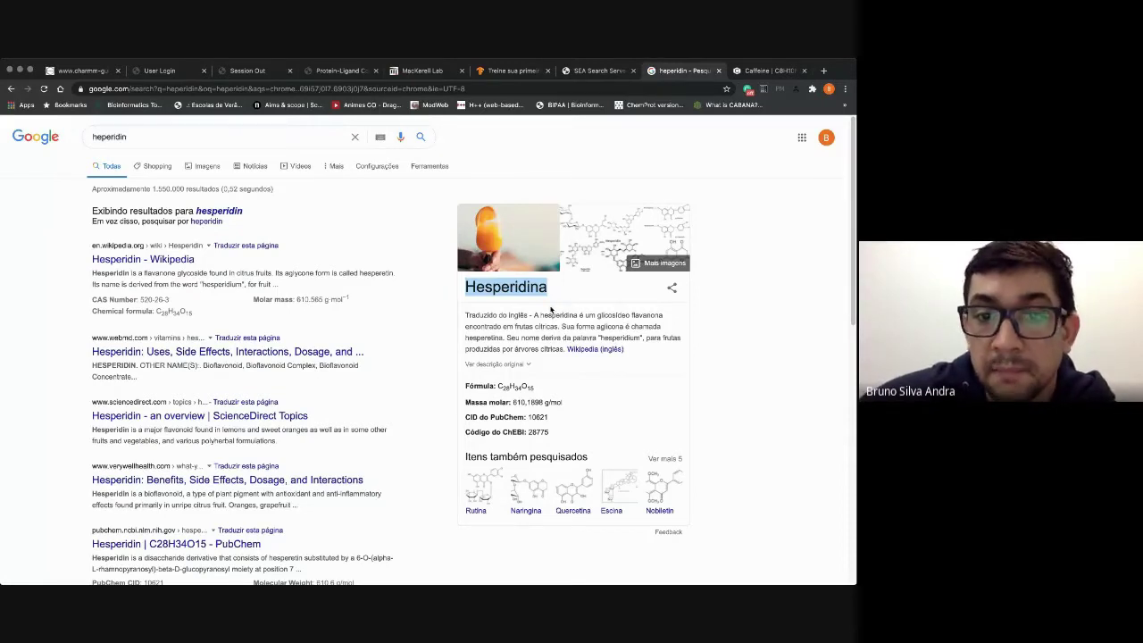
{"action": "left_click", "coordinate": [561, 302]}
{"action": "left_click_drag", "start_coordinate": [465, 287], "coordinate": [541, 287]}
{"action": "key", "text": "super+c"}
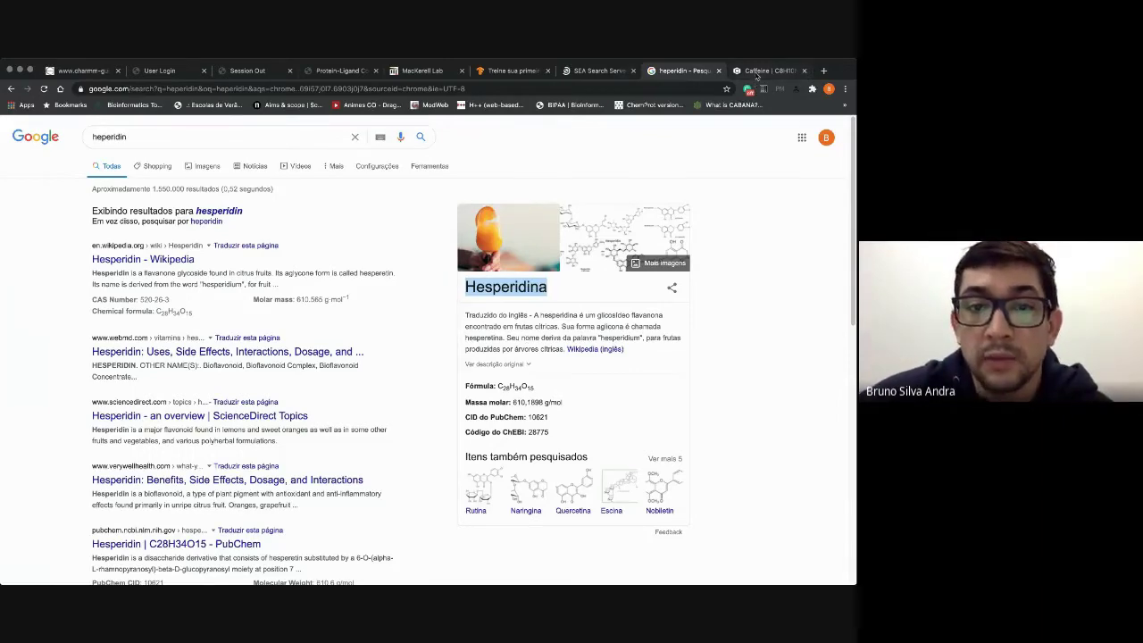
Step: Return to the PubChem home page, search for hesperidin using the suggested compound name, and open the best-match compound record
{"action": "left_click", "coordinate": [757, 71]}
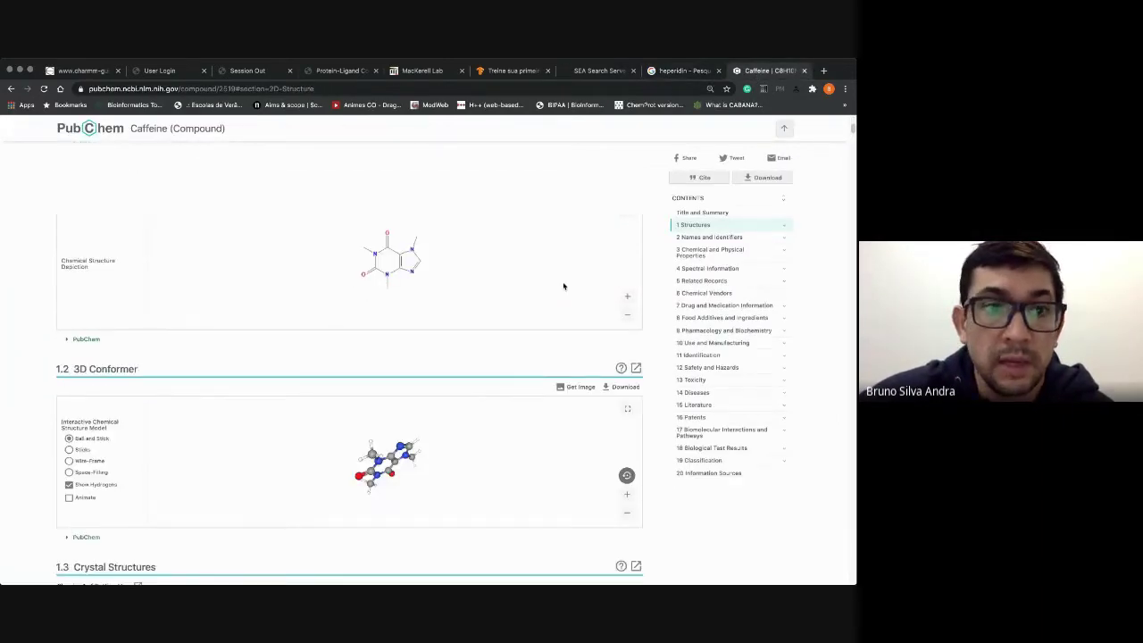
{"action": "scroll", "coordinate": [564, 286], "scroll_direction": "up", "scroll_amount": 5}
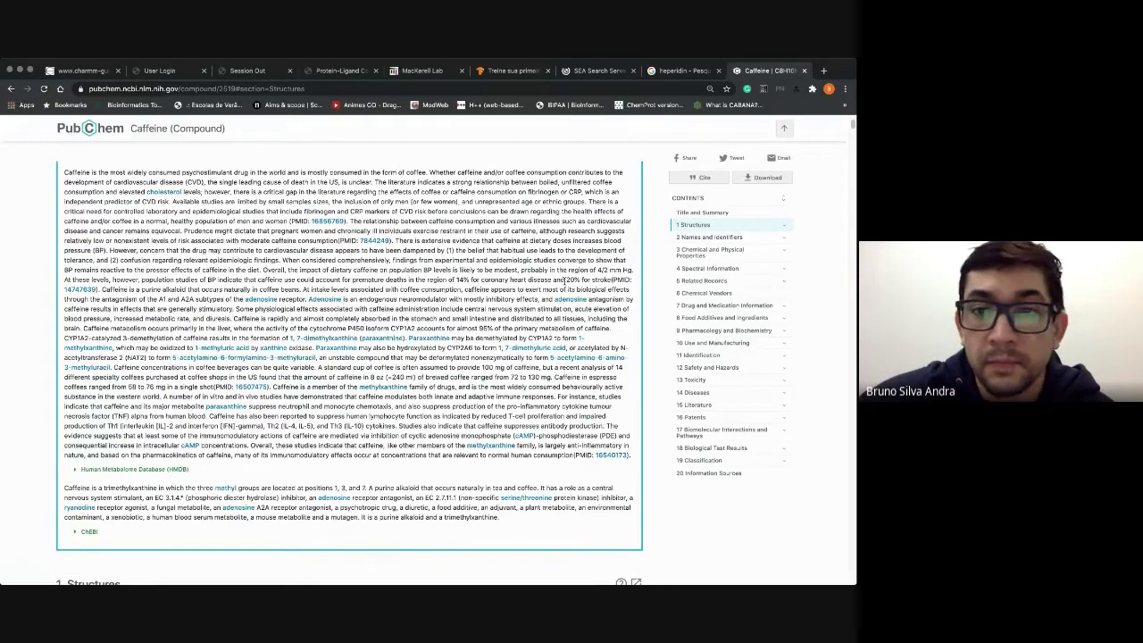
{"action": "scroll", "coordinate": [563, 280], "scroll_direction": "up", "scroll_amount": 5}
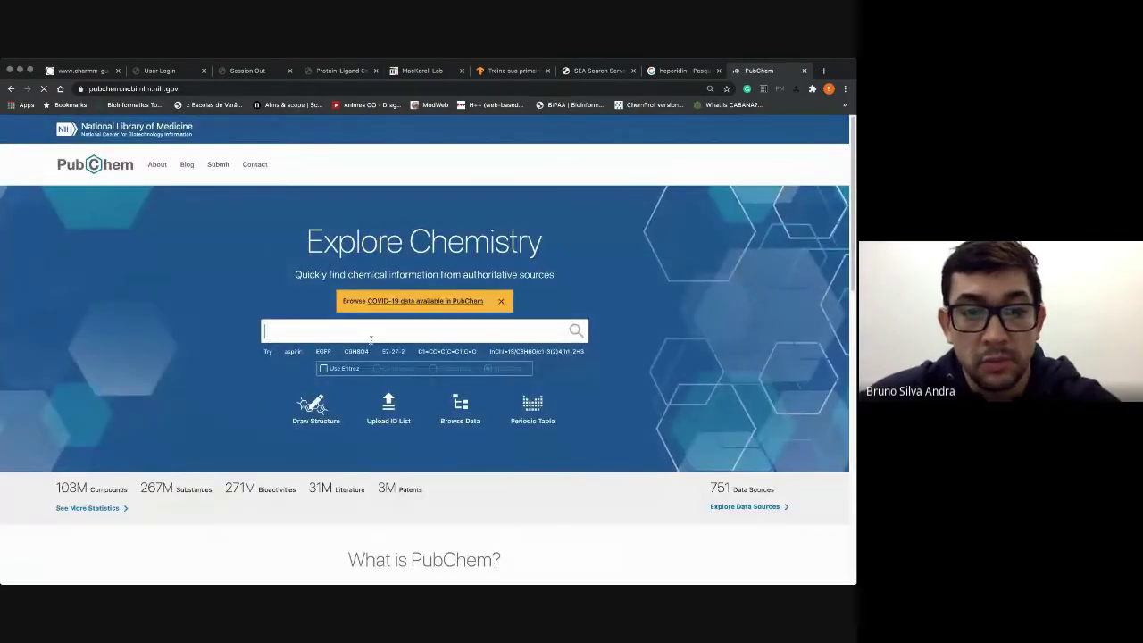
{"action": "key", "text": "super+v"}
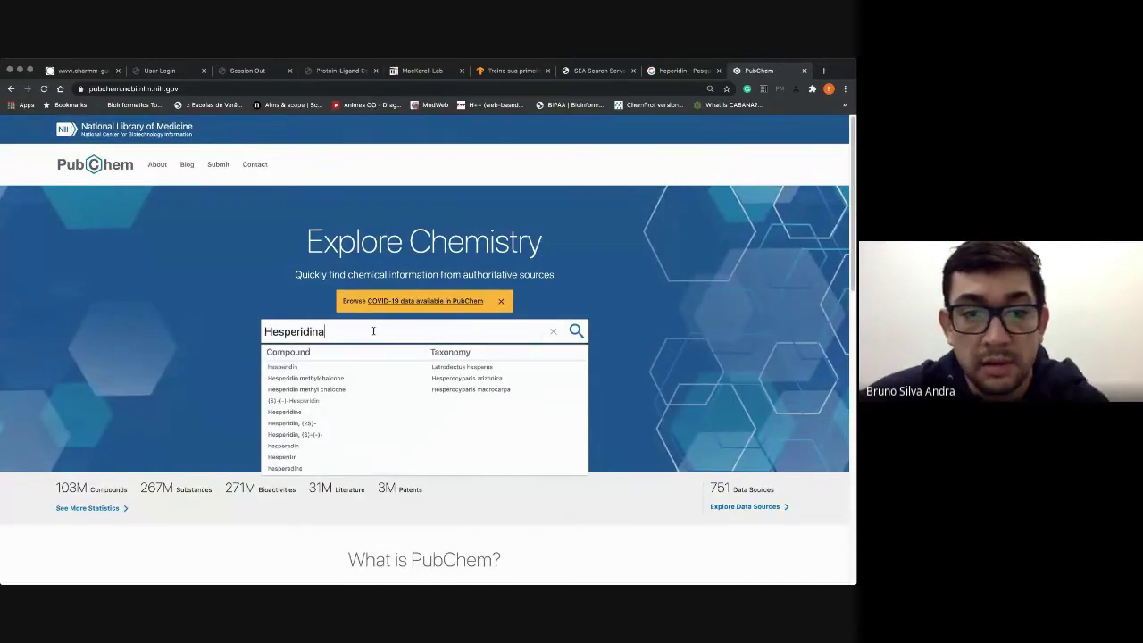
{"action": "left_click", "coordinate": [284, 367]}
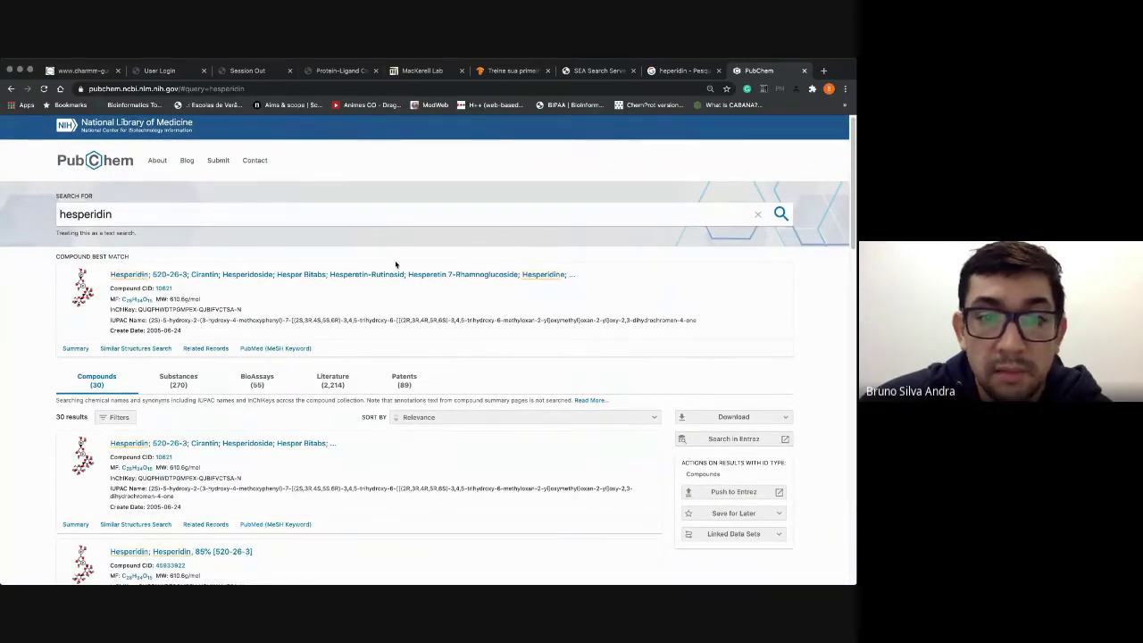
{"action": "left_click", "coordinate": [130, 277]}
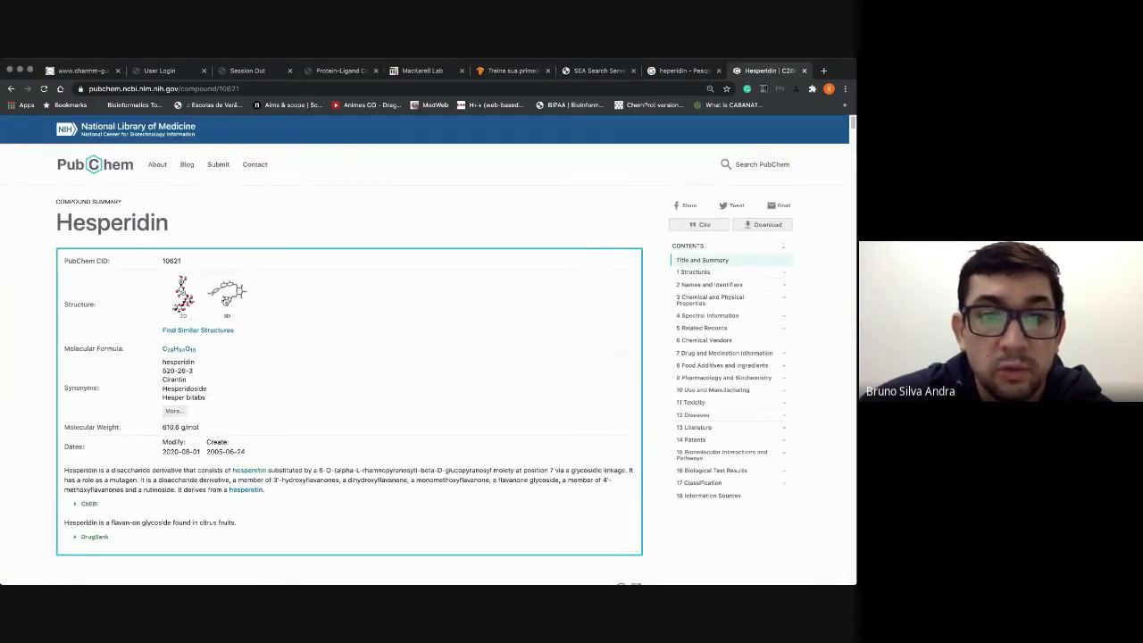
Step: Find the Canonical SMILES and Isomeric SMILES entries under Computed Descriptors in the Hesperidin record
{"action": "scroll", "coordinate": [310, 395], "scroll_direction": "down", "scroll_amount": 1}
{"action": "scroll", "coordinate": [310, 394], "scroll_direction": "down", "scroll_amount": 5}
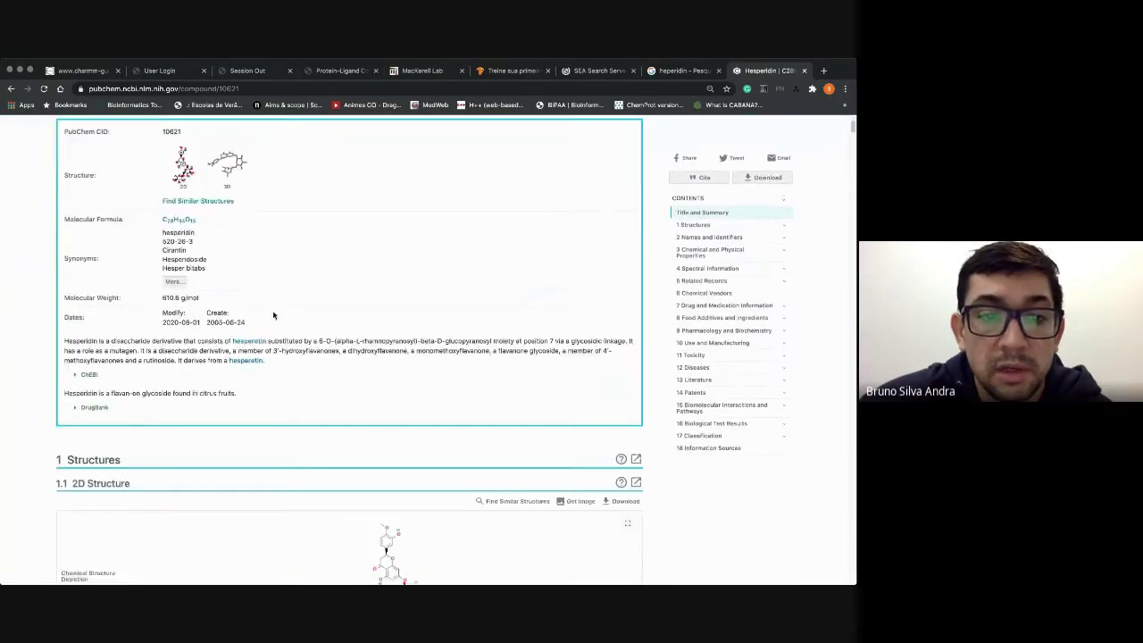
{"action": "scroll", "coordinate": [290, 326], "scroll_direction": "down", "scroll_amount": 5}
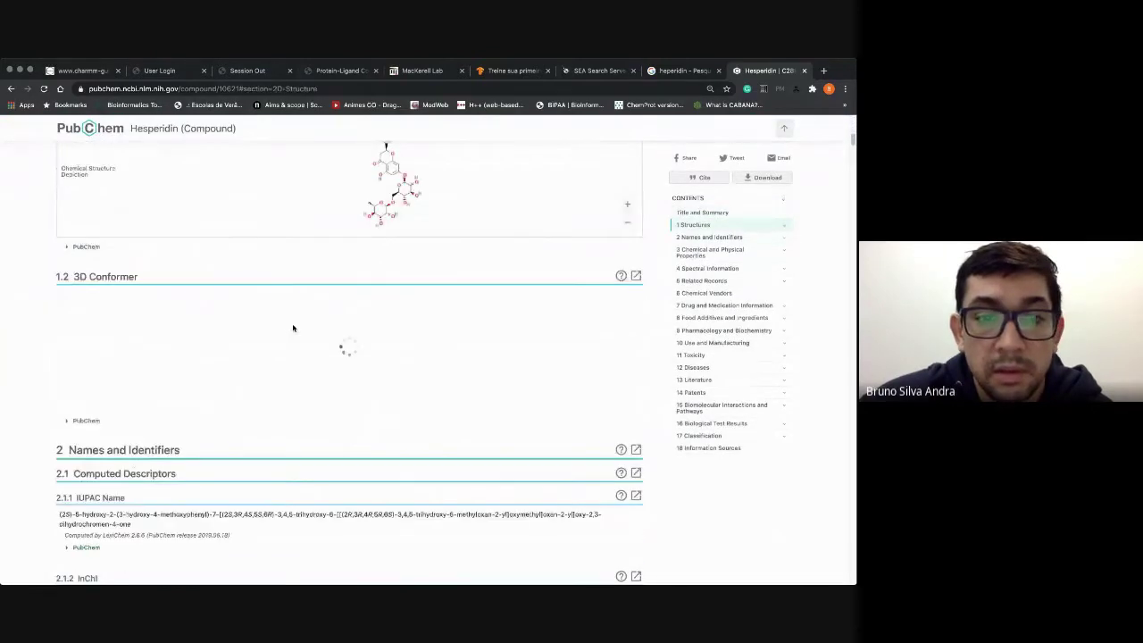
{"action": "scroll", "coordinate": [292, 324], "scroll_direction": "down", "scroll_amount": 3}
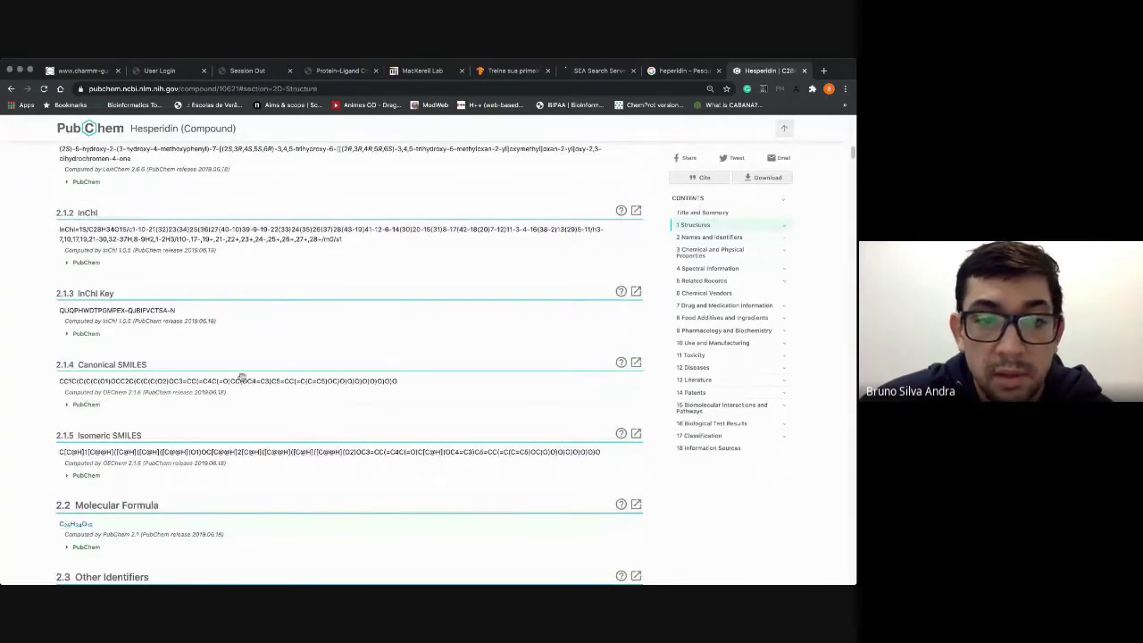
Step: Check the progress of the SEA caffeine job and return to the PubChem Hesperidin record
{"action": "left_click", "coordinate": [610, 70]}
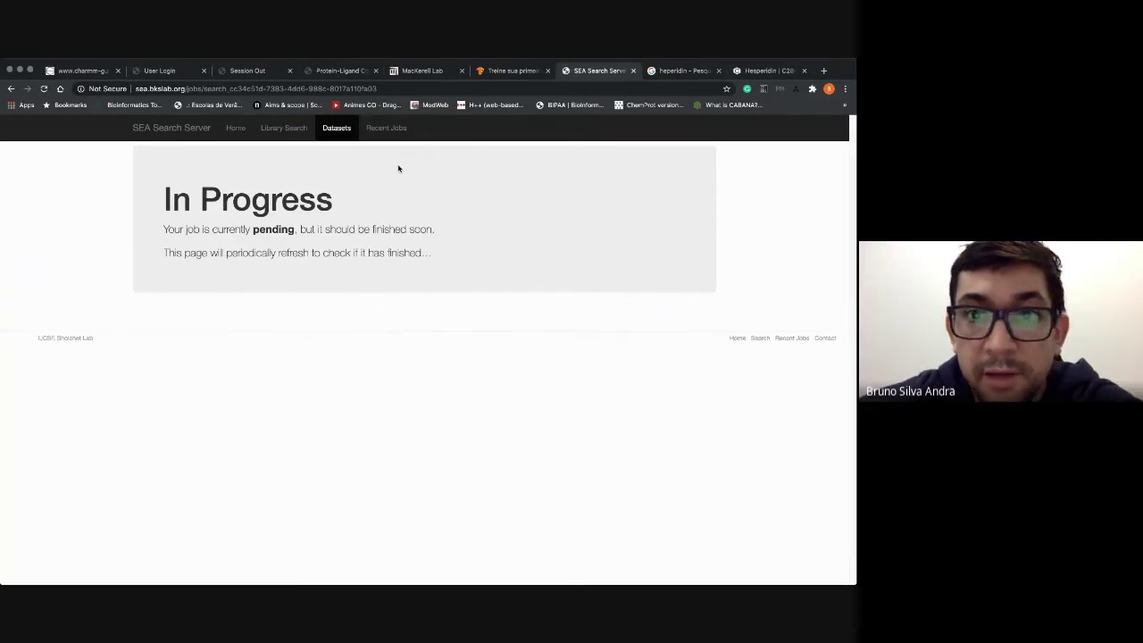
{"action": "left_click", "coordinate": [684, 71]}
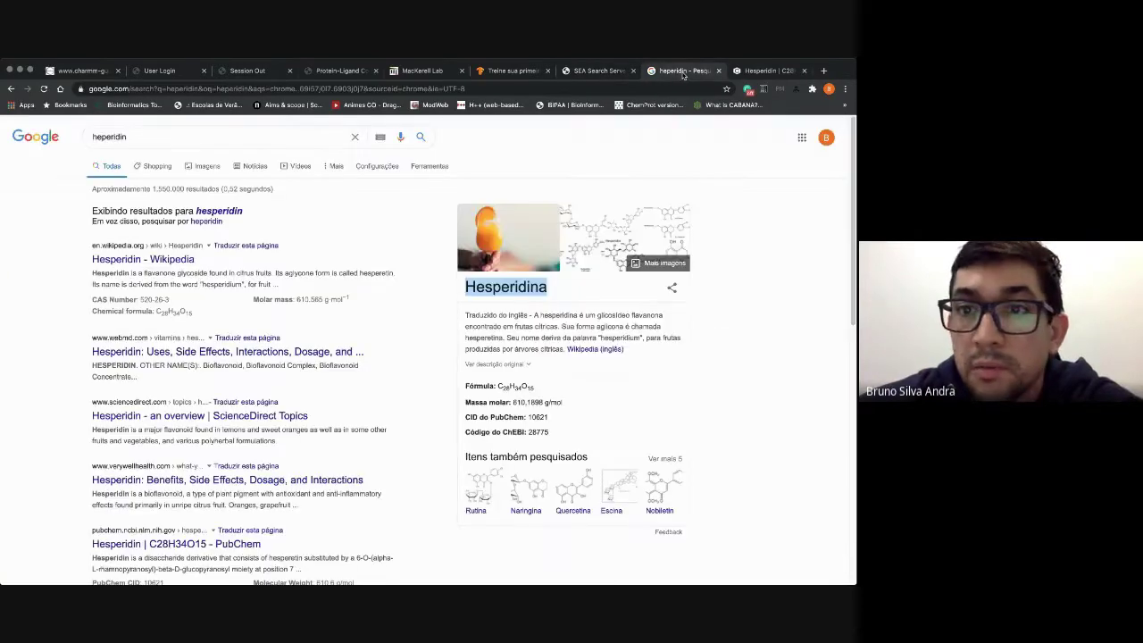
{"action": "left_click", "coordinate": [747, 71]}
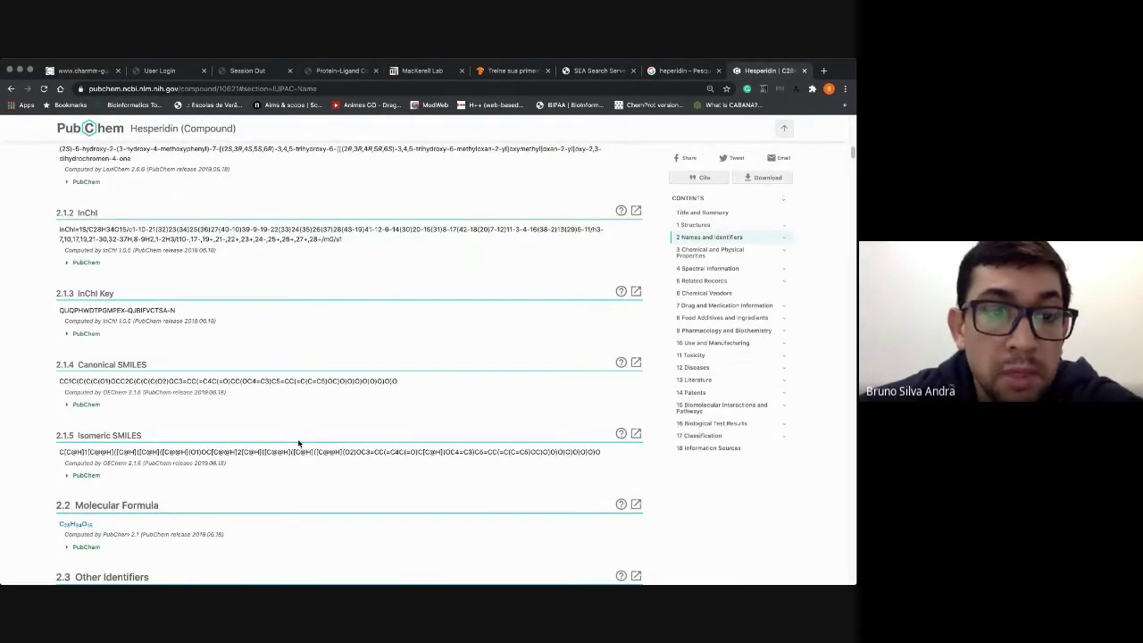
Step: Review hesperidin's SMILES entries, molecular formula and other identifiers, and return to the compound summary
{"action": "scroll", "coordinate": [300, 444], "scroll_direction": "down", "scroll_amount": 1}
{"action": "scroll", "coordinate": [300, 444], "scroll_direction": "down", "scroll_amount": 5}
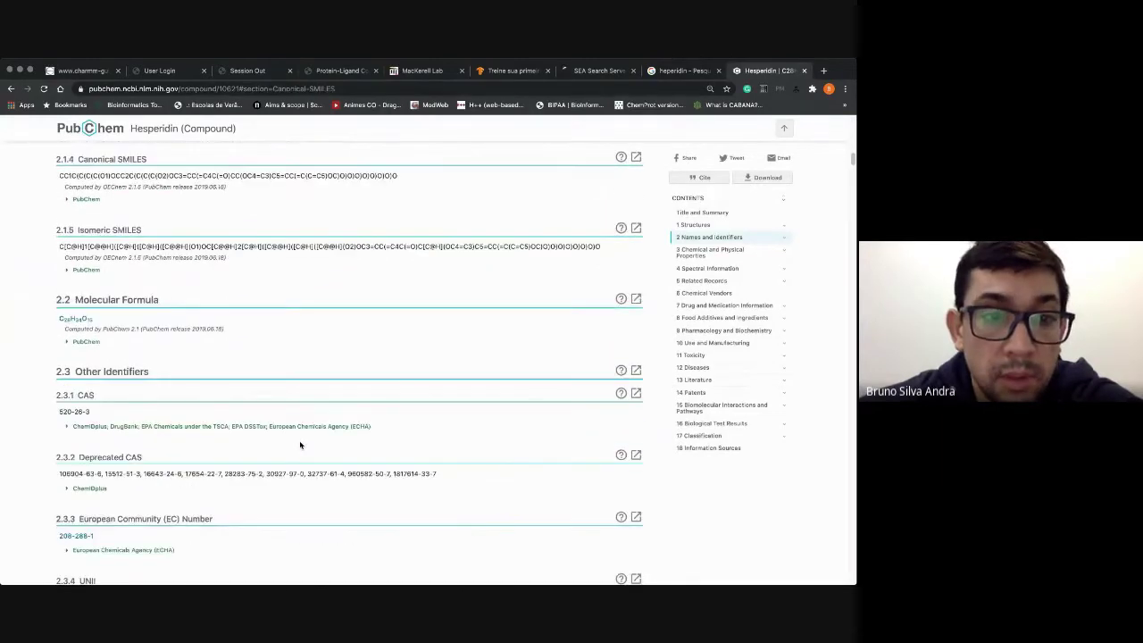
{"action": "scroll", "coordinate": [300, 444], "scroll_direction": "up", "scroll_amount": 10}
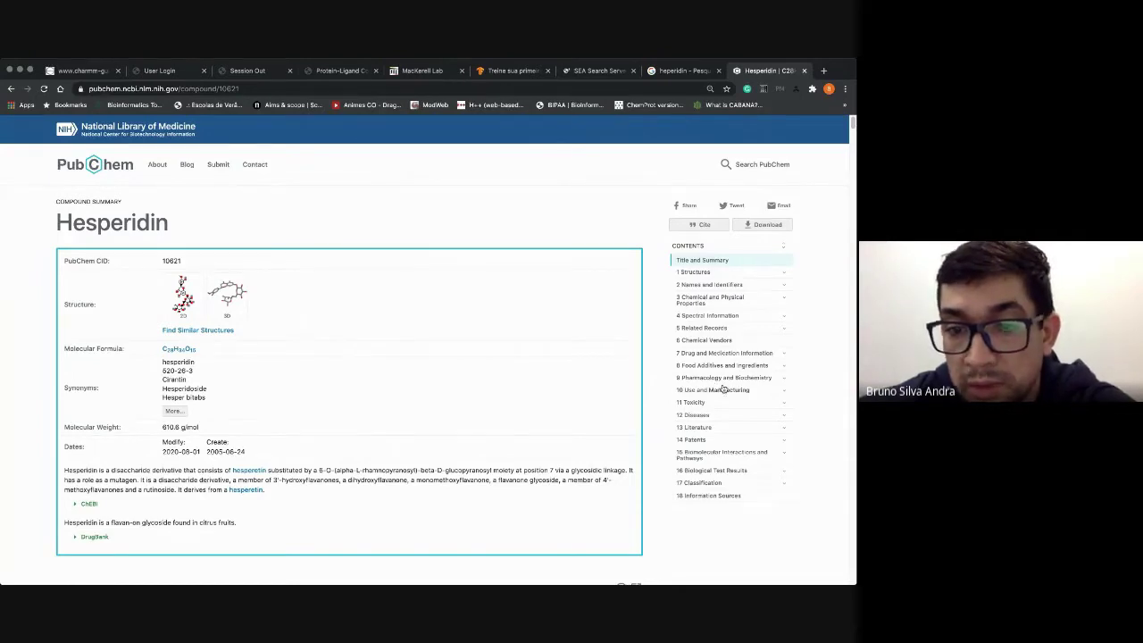
Step: Examine hesperidin's Pharmacology and Biochemistry section, followed by its uses, manufacturing information and toxicity
{"action": "left_click", "coordinate": [729, 380]}
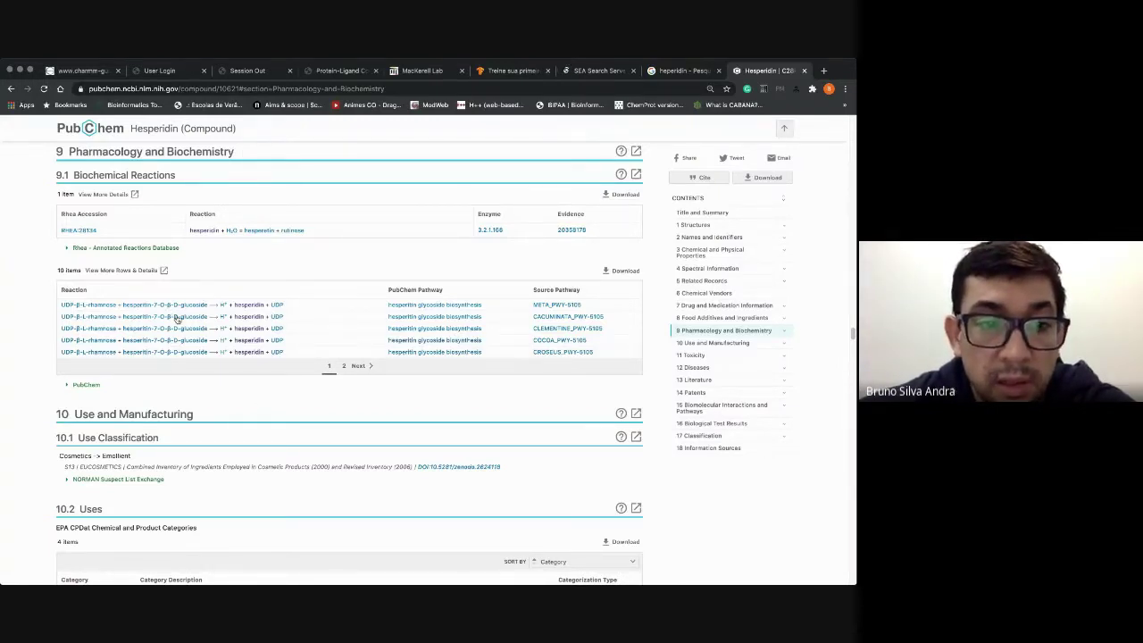
{"action": "scroll", "coordinate": [297, 436], "scroll_direction": "down", "scroll_amount": 4}
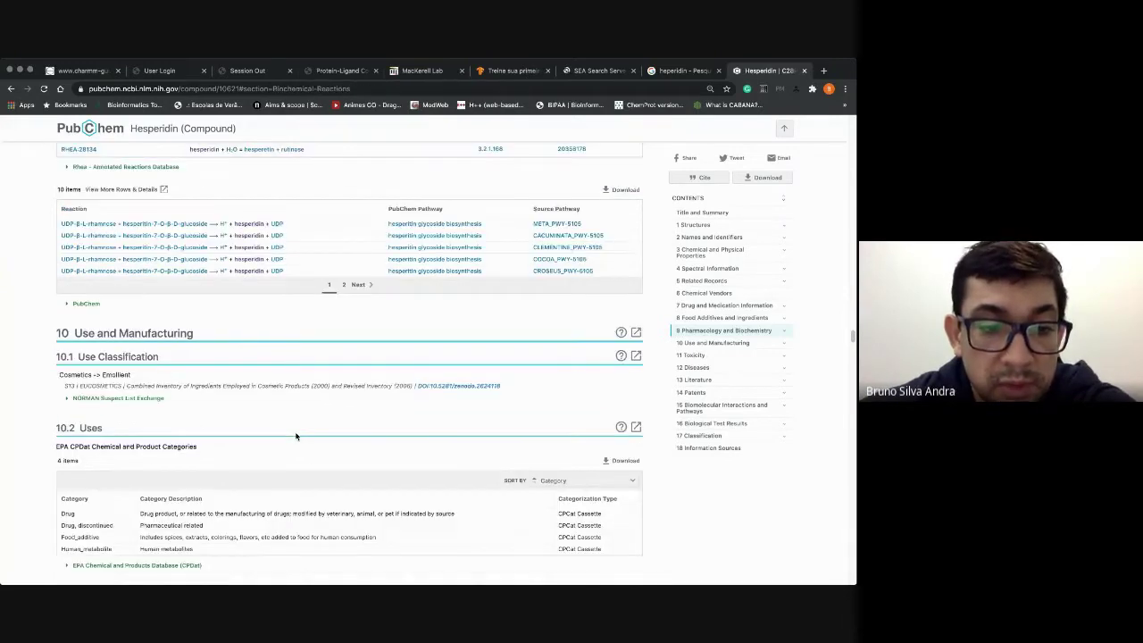
{"action": "scroll", "coordinate": [297, 436], "scroll_direction": "down", "scroll_amount": 3}
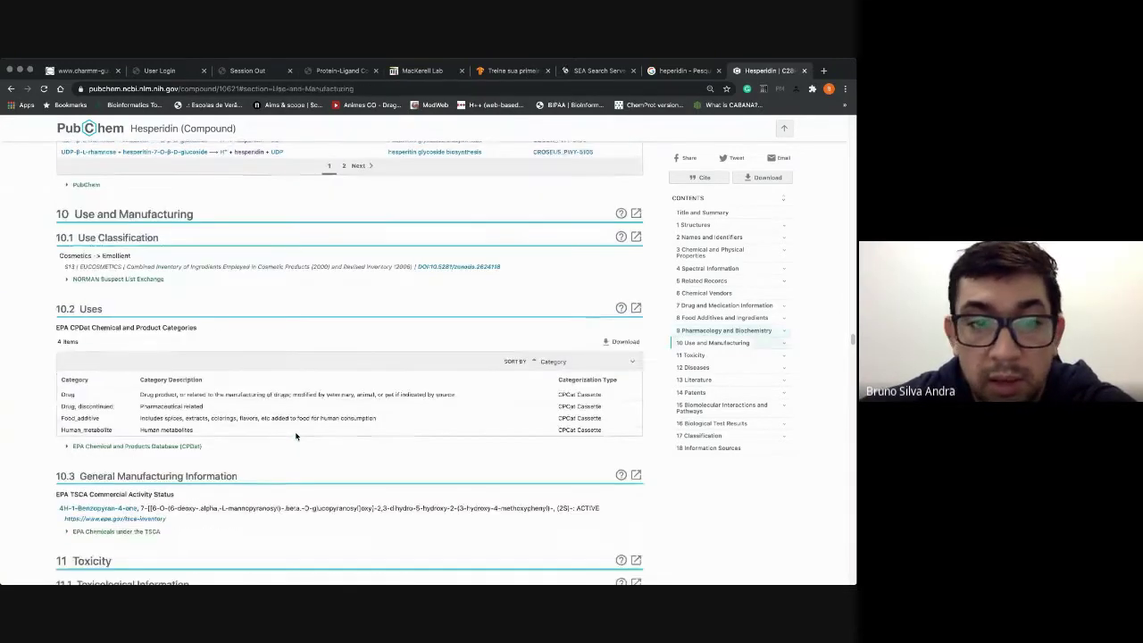
{"action": "scroll", "coordinate": [143, 375], "scroll_direction": "down", "scroll_amount": 4}
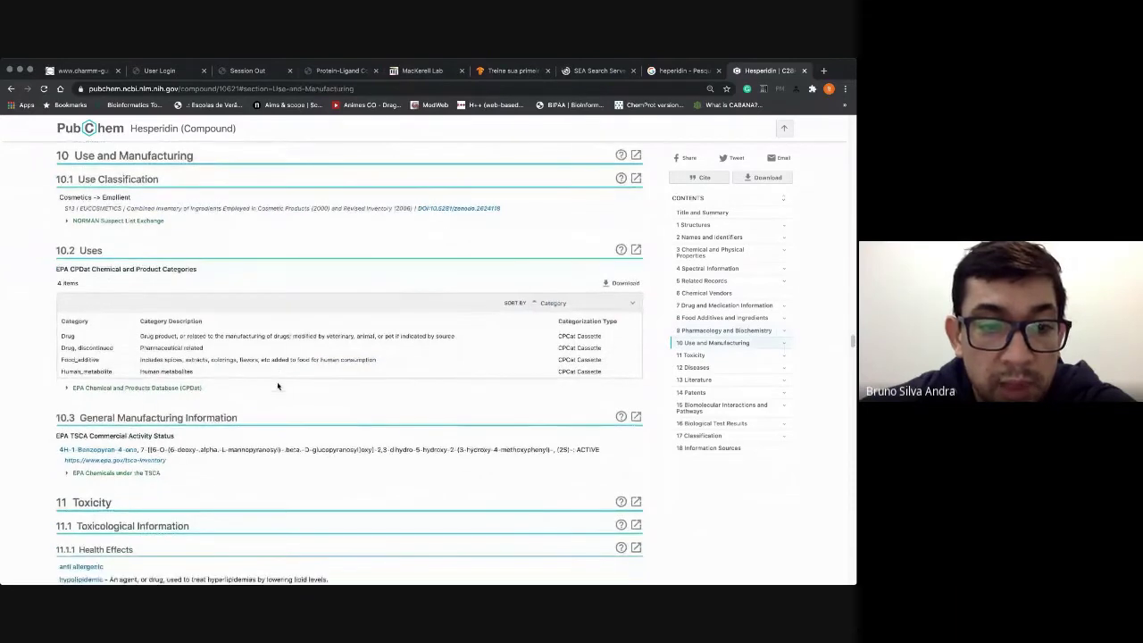
{"action": "scroll", "coordinate": [161, 398], "scroll_direction": "down", "scroll_amount": 1}
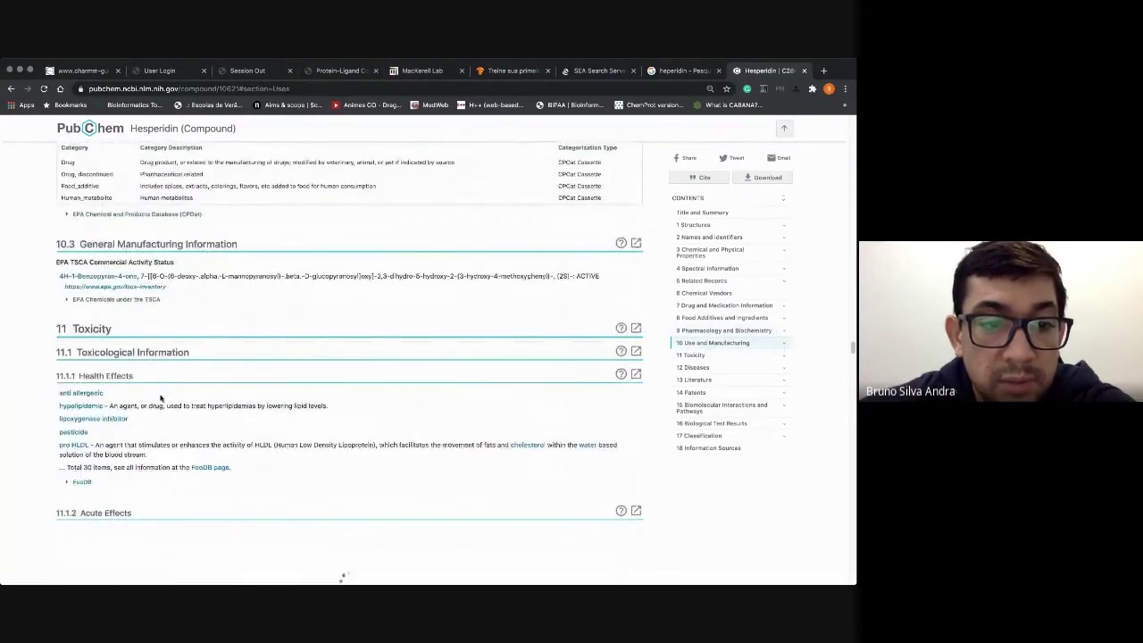
{"action": "scroll", "coordinate": [113, 292], "scroll_direction": "down", "scroll_amount": 2}
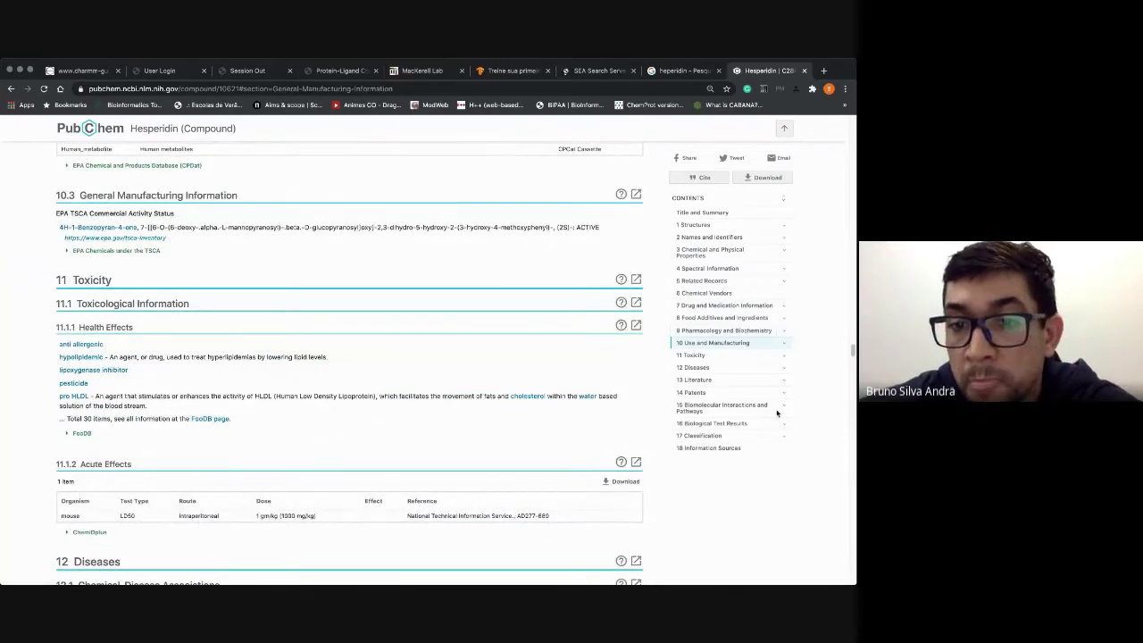
Step: Examine hesperidin's Drug and Medication Information, including the ClinicalTrials.gov and NIPH Clinical Trials Search of Japan listings
{"action": "left_click", "coordinate": [733, 306]}
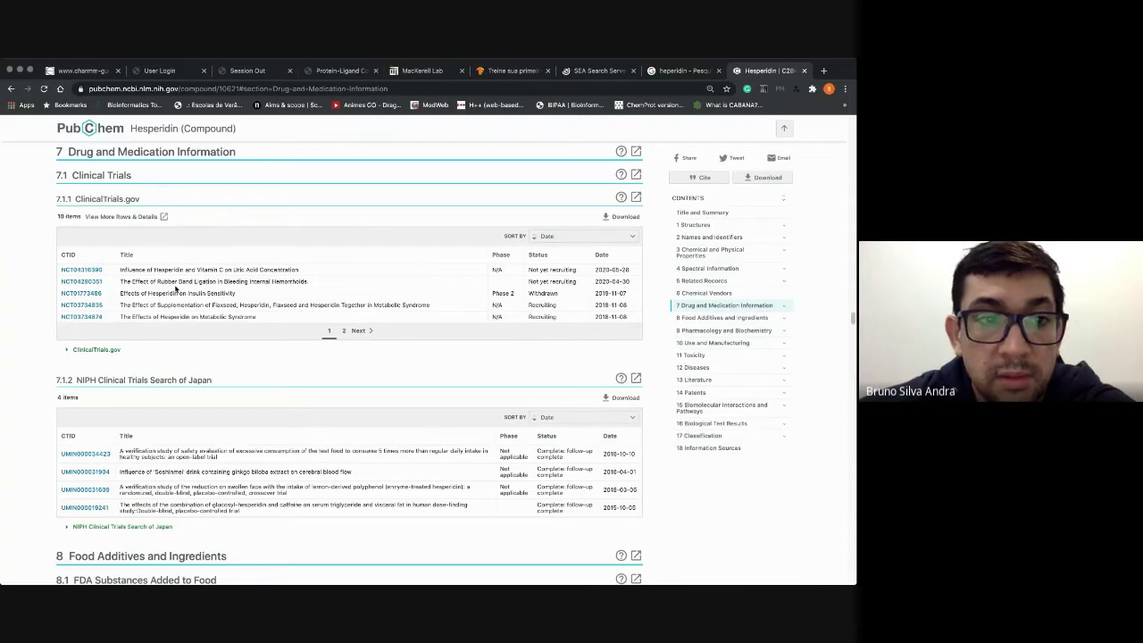
{"action": "mouse_move", "coordinate": [59, 199]}
{"action": "left_mouse_down"}
{"action": "mouse_move", "coordinate": [140, 203]}
{"action": "mouse_move", "coordinate": [54, 204]}
{"action": "left_mouse_up"}
{"action": "left_click", "coordinate": [153, 199]}
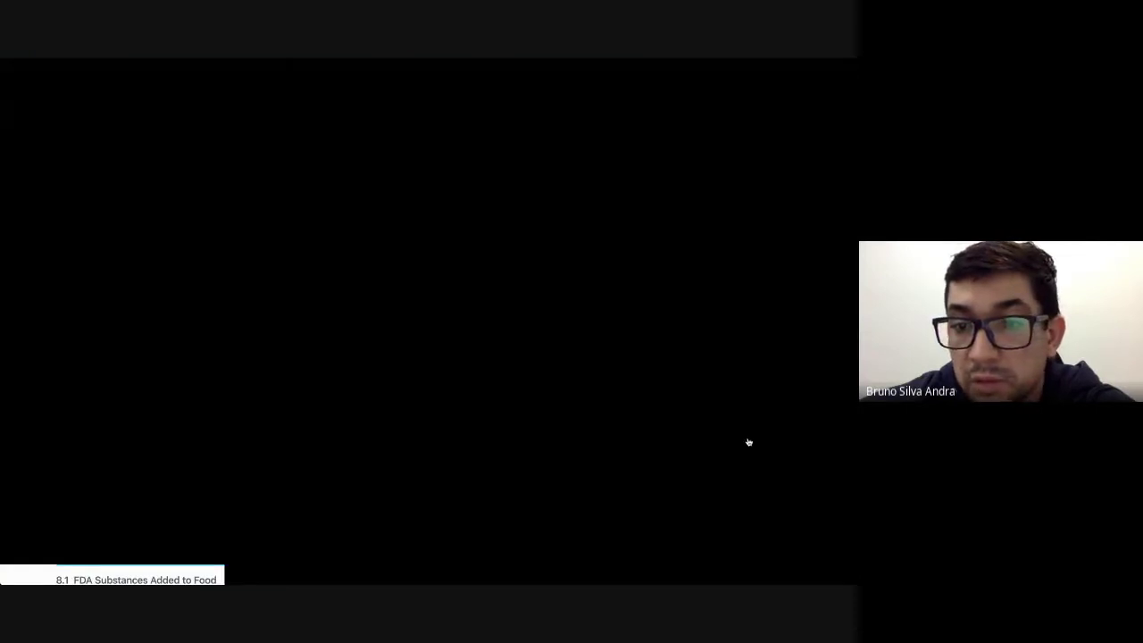
{"action": "scroll", "coordinate": [750, 474], "scroll_direction": "down", "scroll_amount": 2}
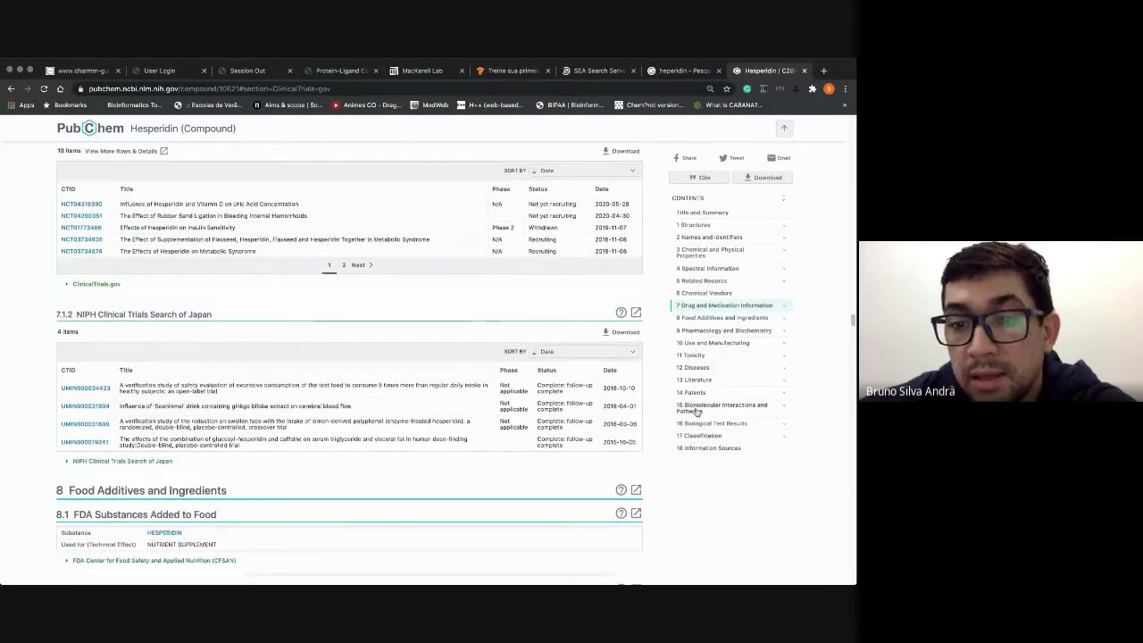
Step: Look through hesperidin's Patents section and the Drug-Gene Interactions table under Biomolecular Interactions and Pathways
{"action": "left_click", "coordinate": [690, 392]}
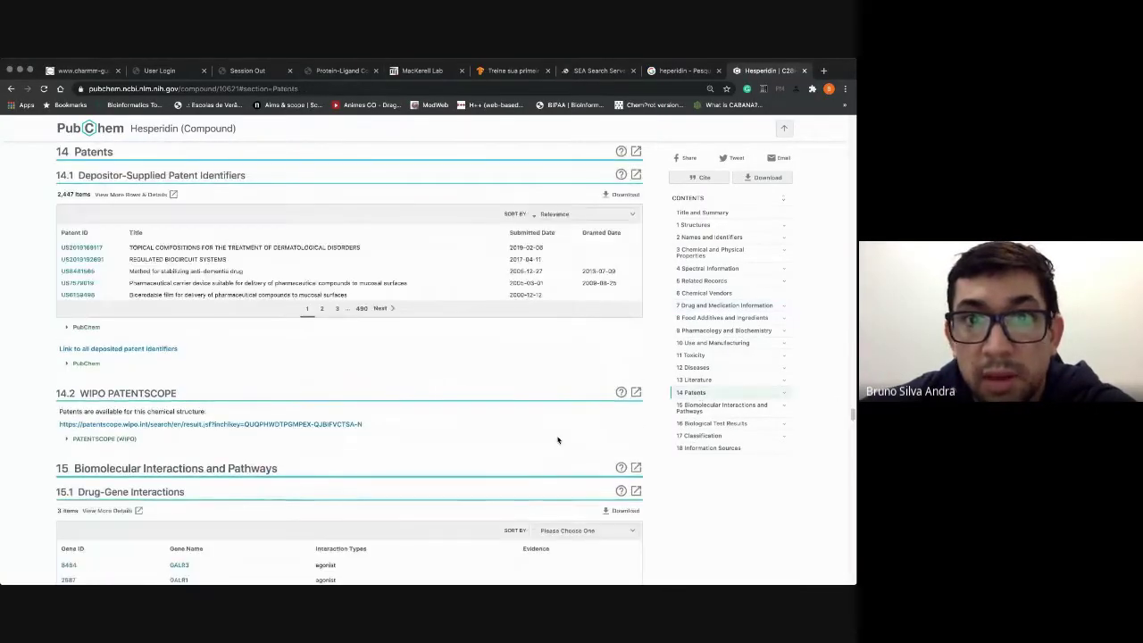
{"action": "scroll", "coordinate": [489, 377], "scroll_direction": "down", "scroll_amount": 3}
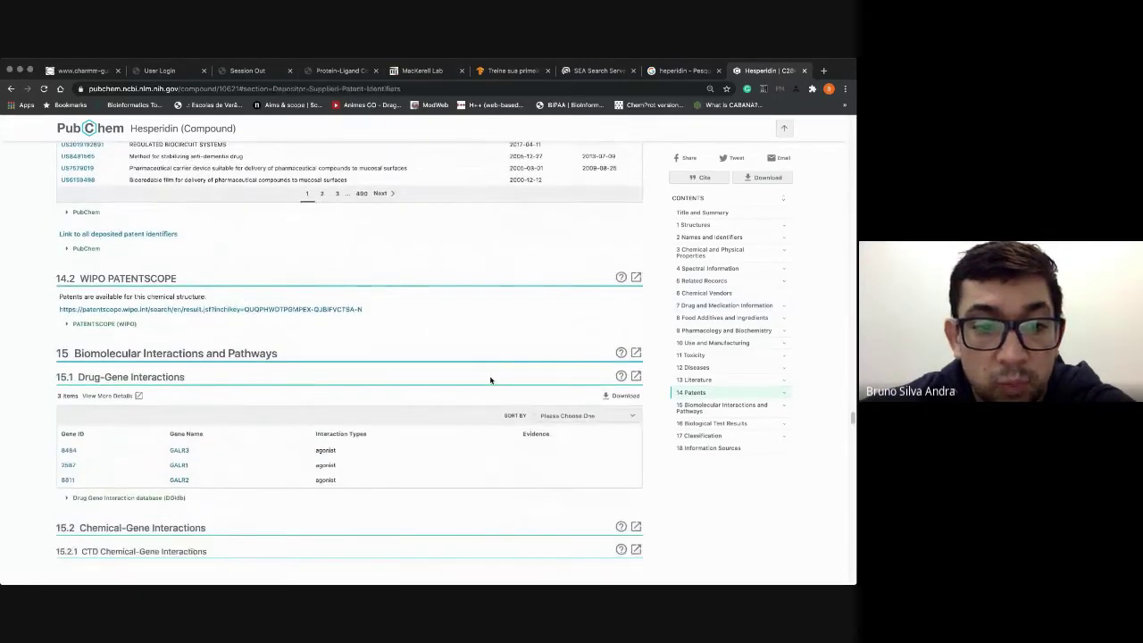
{"action": "scroll", "coordinate": [491, 380], "scroll_direction": "down", "scroll_amount": 3}
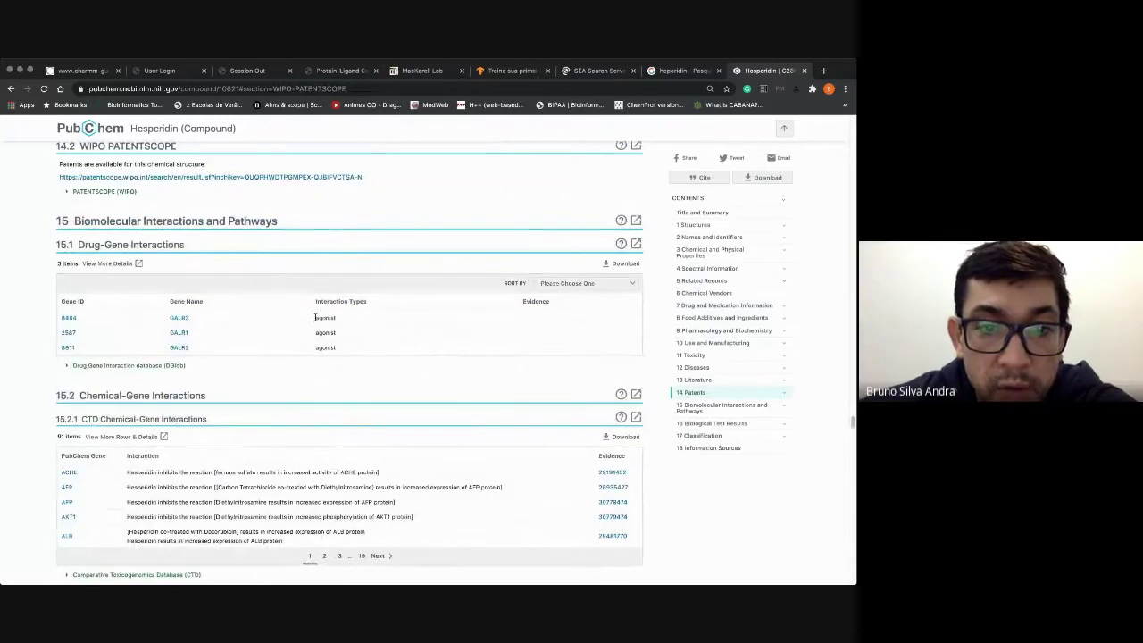
{"action": "left_click_drag", "start_coordinate": [316, 317], "coordinate": [339, 319]}
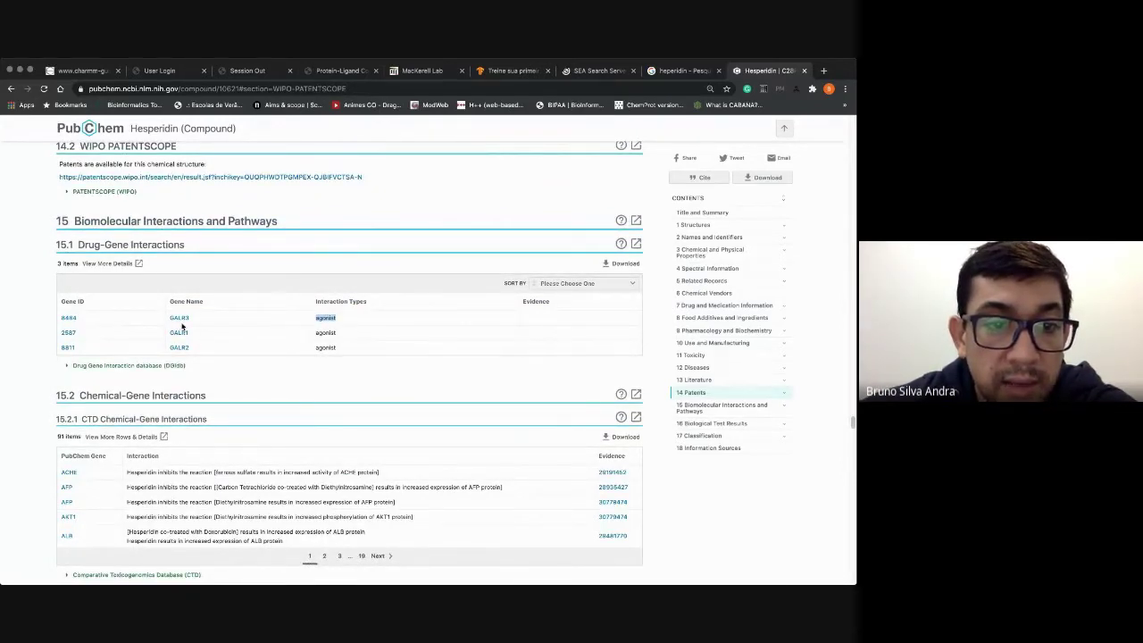
{"action": "scroll", "coordinate": [181, 319], "scroll_direction": "down", "scroll_amount": 3}
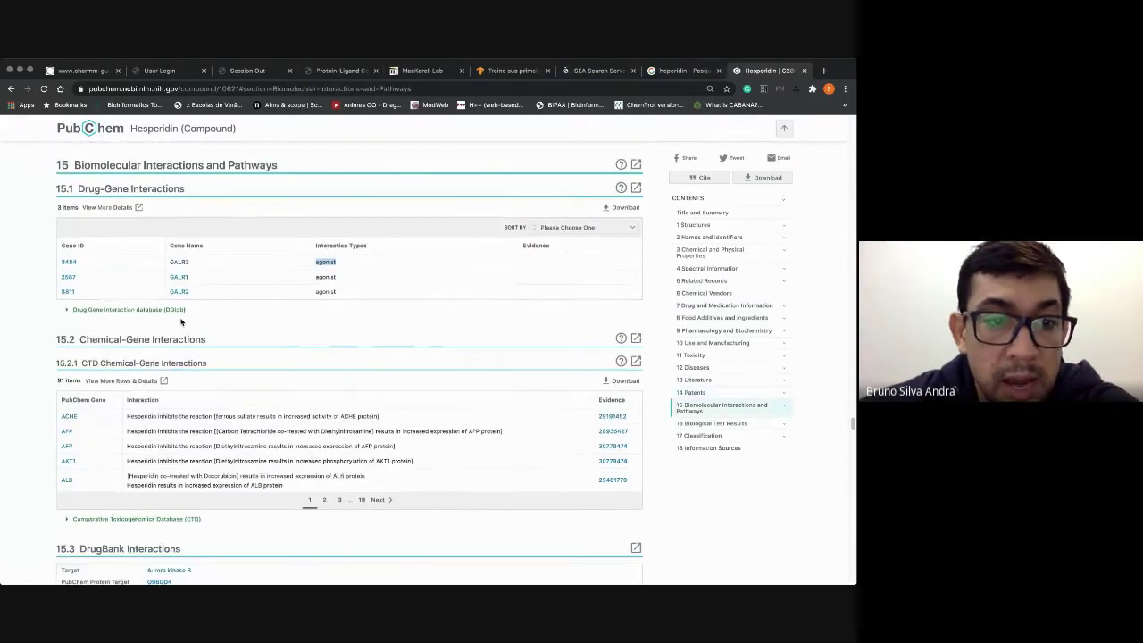
Step: Read the CTD Chemical-Gene Interactions entries for hesperidin, including the ACHE interaction, and glance at DrugBank Interactions
{"action": "scroll", "coordinate": [181, 319], "scroll_direction": "down", "scroll_amount": 1}
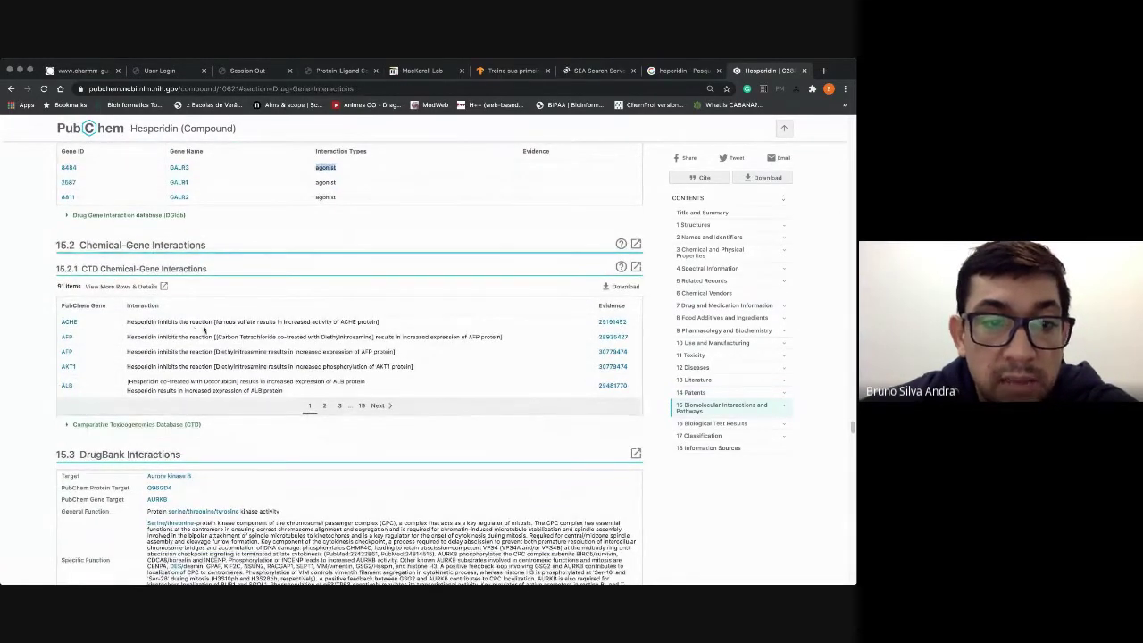
{"action": "left_click_drag", "start_coordinate": [224, 322], "coordinate": [381, 322]}
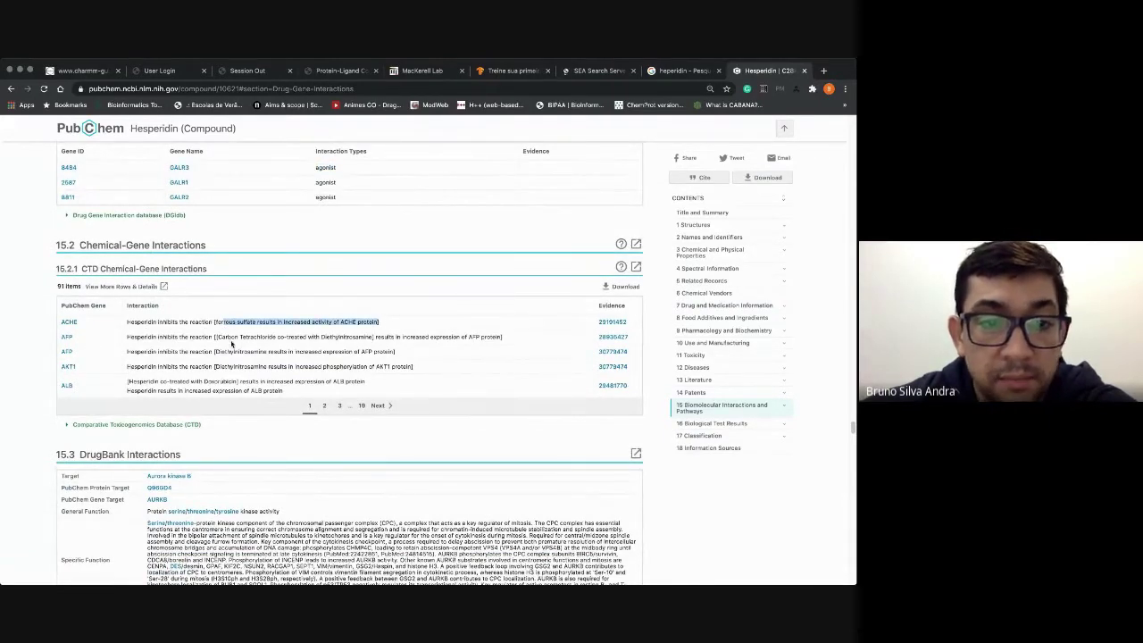
{"action": "left_click", "coordinate": [331, 337]}
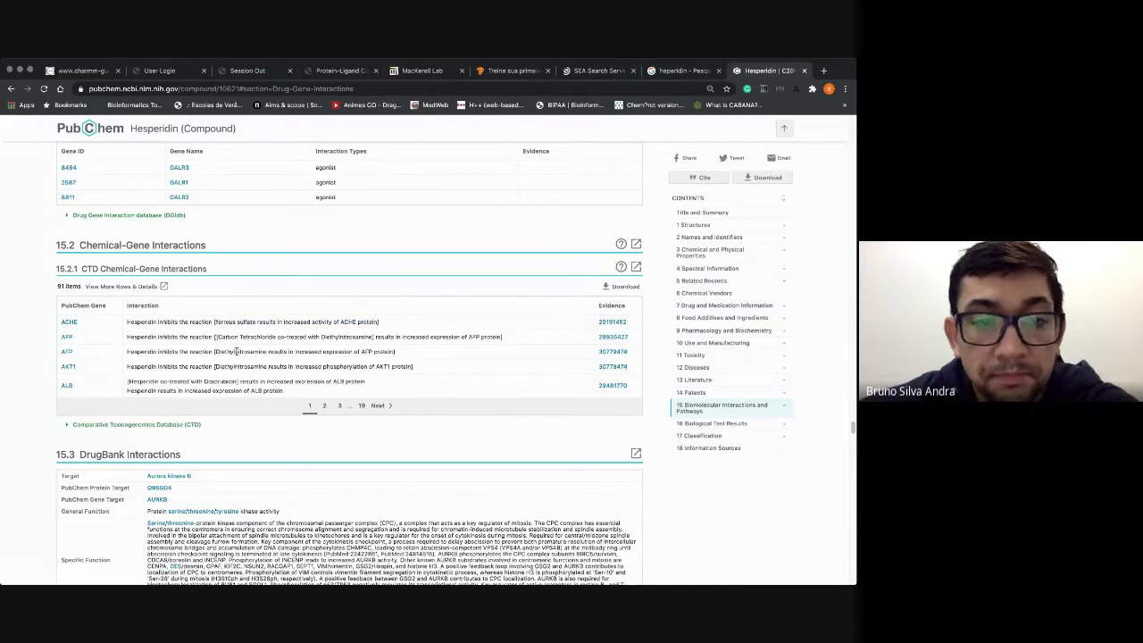
{"action": "scroll", "coordinate": [236, 351], "scroll_direction": "down", "scroll_amount": 1}
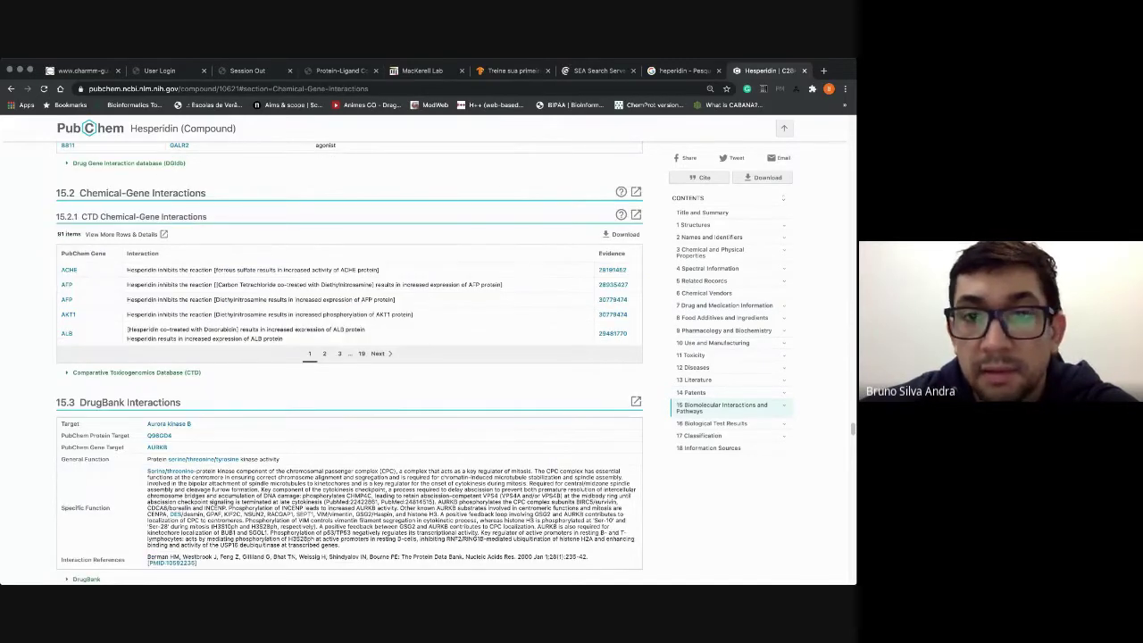
Step: Leave the pending caffeine job on the SEA Search Server and return to the start page with an empty SMILES field
{"action": "left_click", "coordinate": [587, 75]}
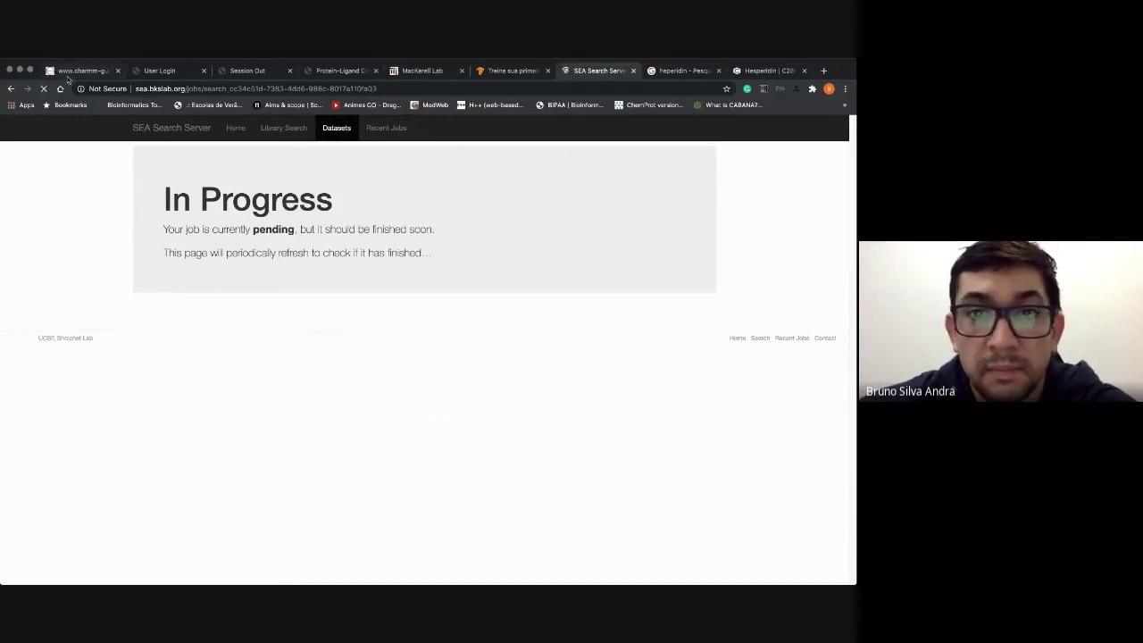
{"action": "left_click", "coordinate": [9, 88]}
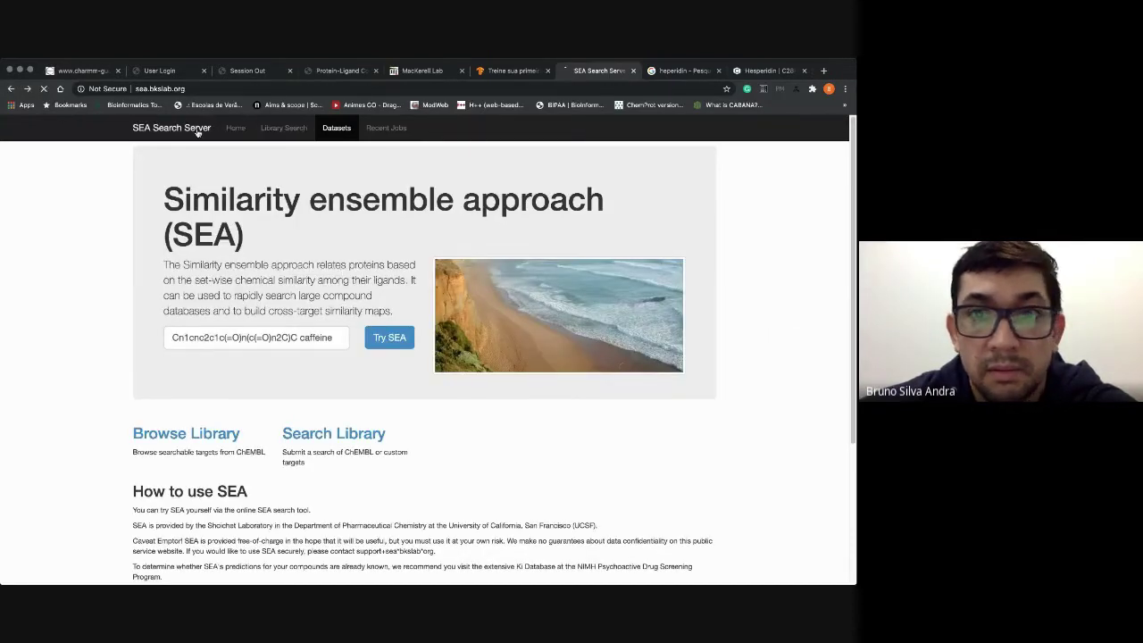
{"action": "left_click", "coordinate": [317, 344]}
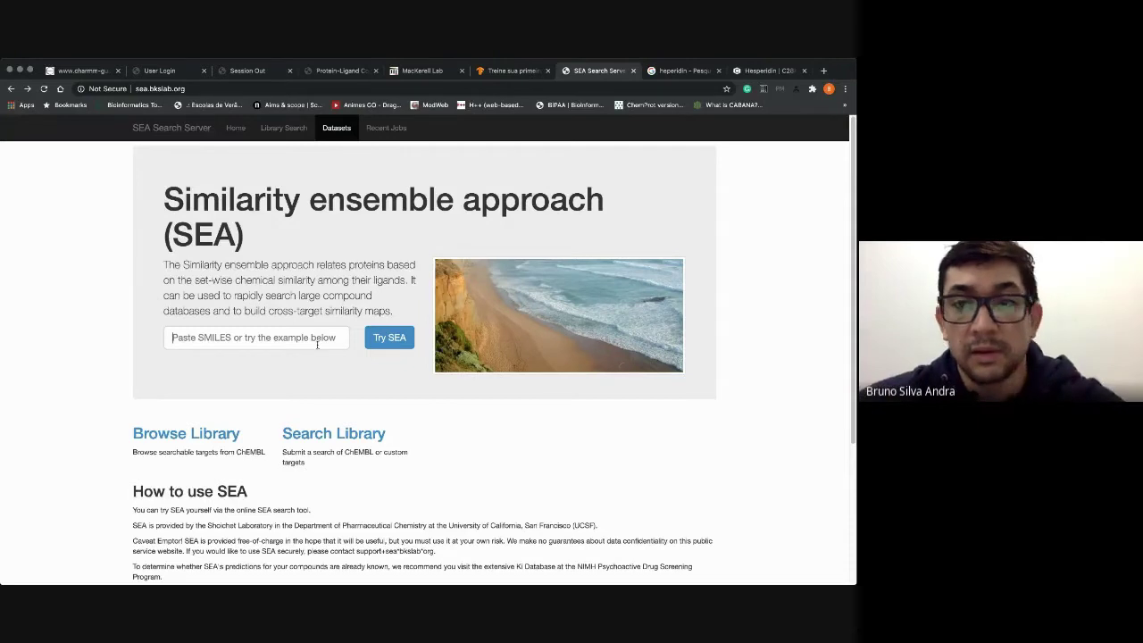
Step: Copy hesperidin's Canonical SMILES from the Computed Descriptors of its PubChem record
{"action": "key", "text": "super+9"}
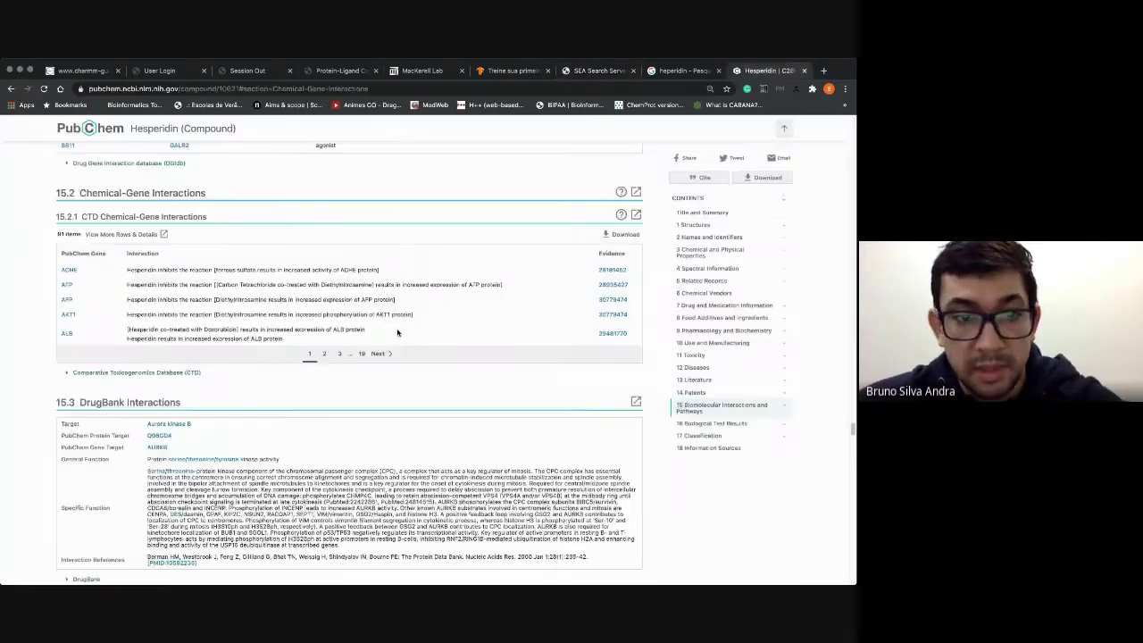
{"action": "scroll", "coordinate": [397, 332], "scroll_direction": "up", "scroll_amount": 15}
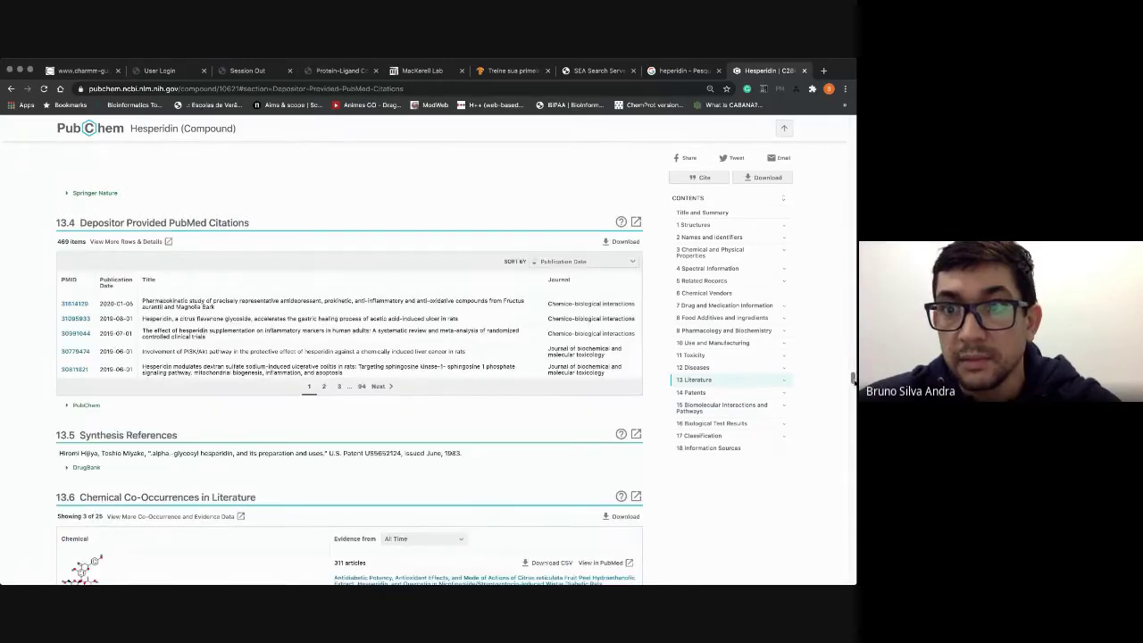
{"action": "left_click_drag", "start_coordinate": [853, 379], "coordinate": [852, 132]}
{"action": "scroll", "coordinate": [853, 130], "scroll_direction": "down", "scroll_amount": 10}
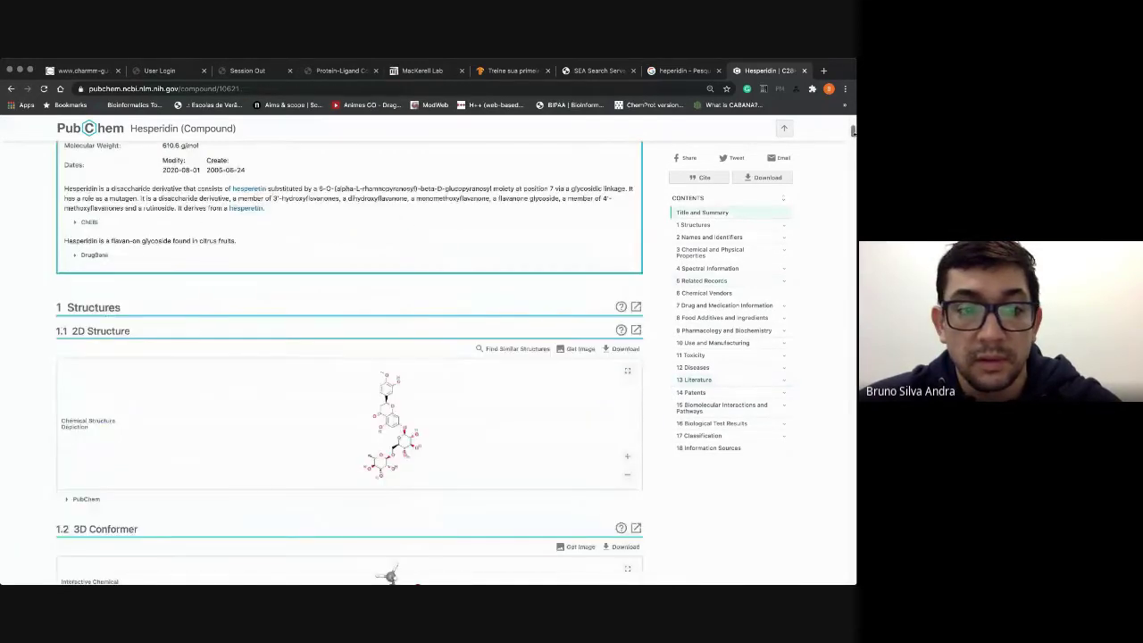
{"action": "scroll", "coordinate": [441, 417], "scroll_direction": "down", "scroll_amount": 3}
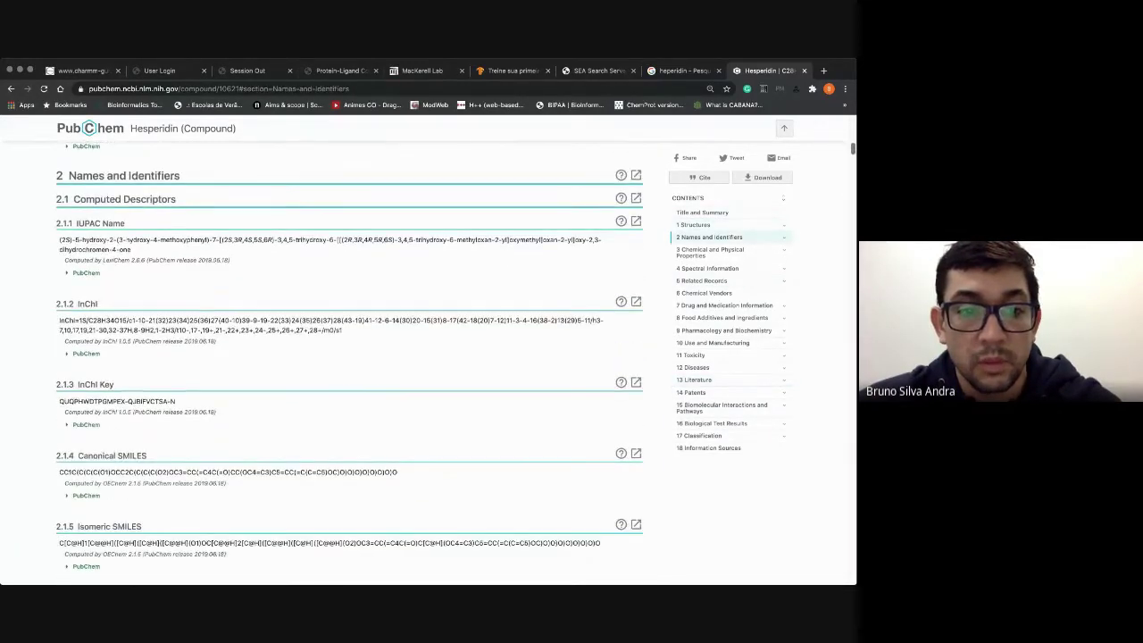
{"action": "left_click_drag", "start_coordinate": [59, 423], "coordinate": [400, 431]}
{"action": "key", "text": "ctrl+c"}
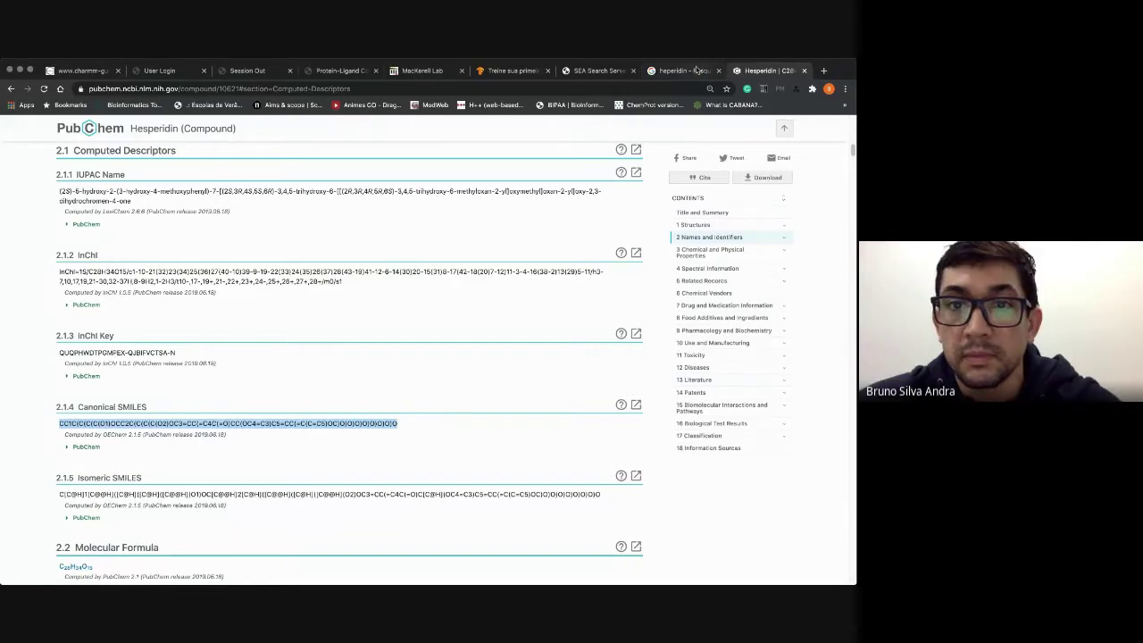
Step: Submit a SEA target prediction with the copied canonical SMILES, labelled "hesperidin"
{"action": "left_click", "coordinate": [599, 70]}
{"action": "left_click", "coordinate": [270, 340]}
{"action": "key", "text": "ctrl+v"}
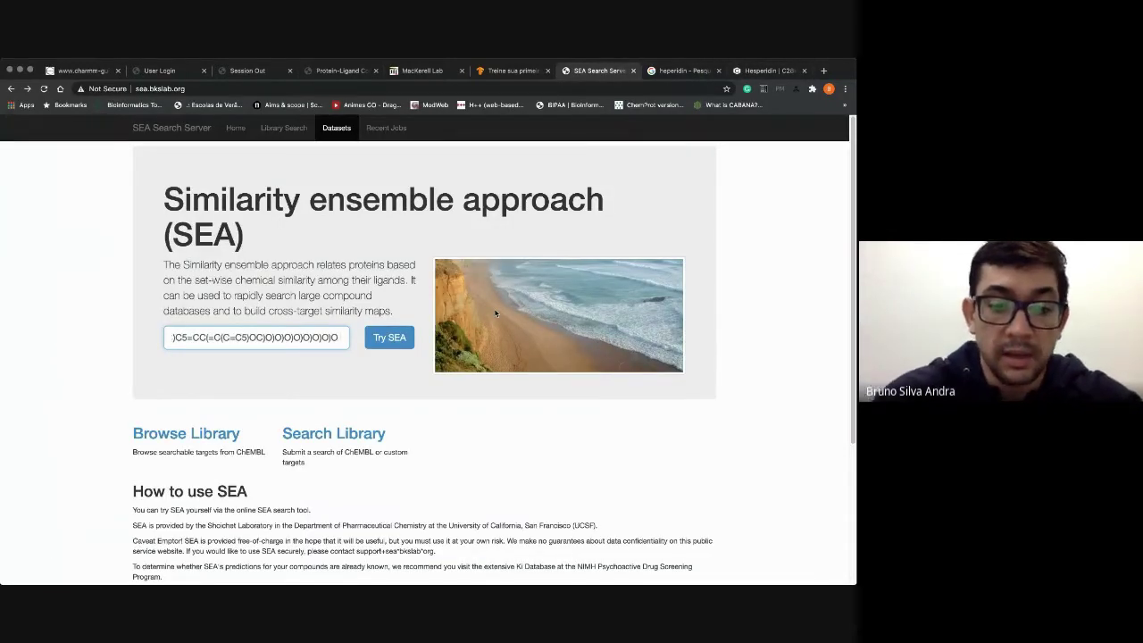
{"action": "type", "text": "hesperid"}
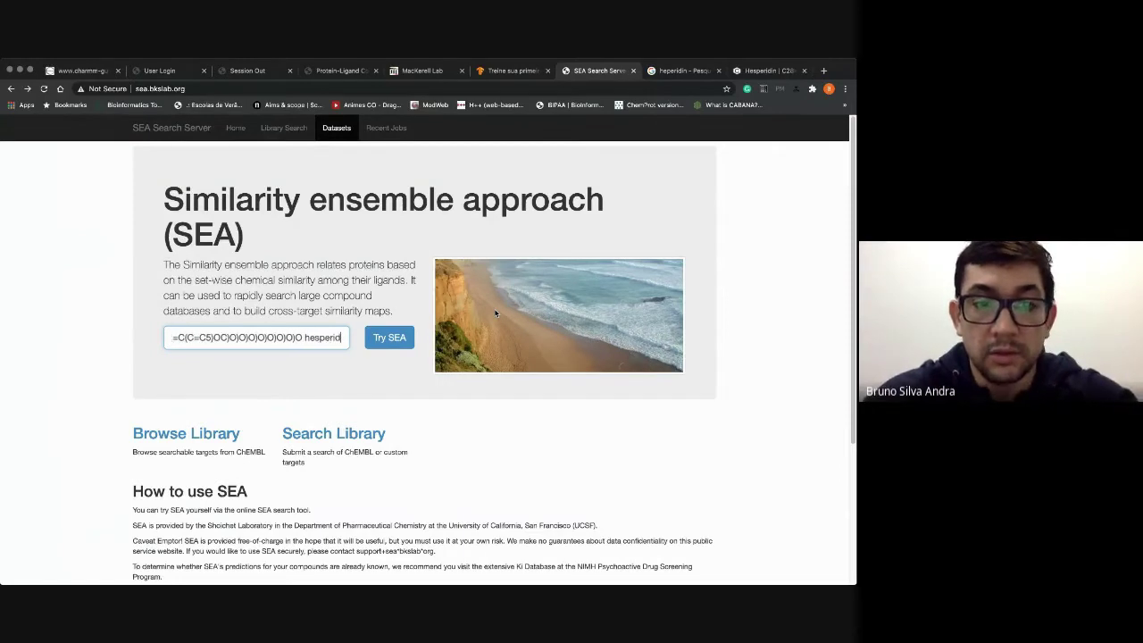
{"action": "type", "text": "in"}
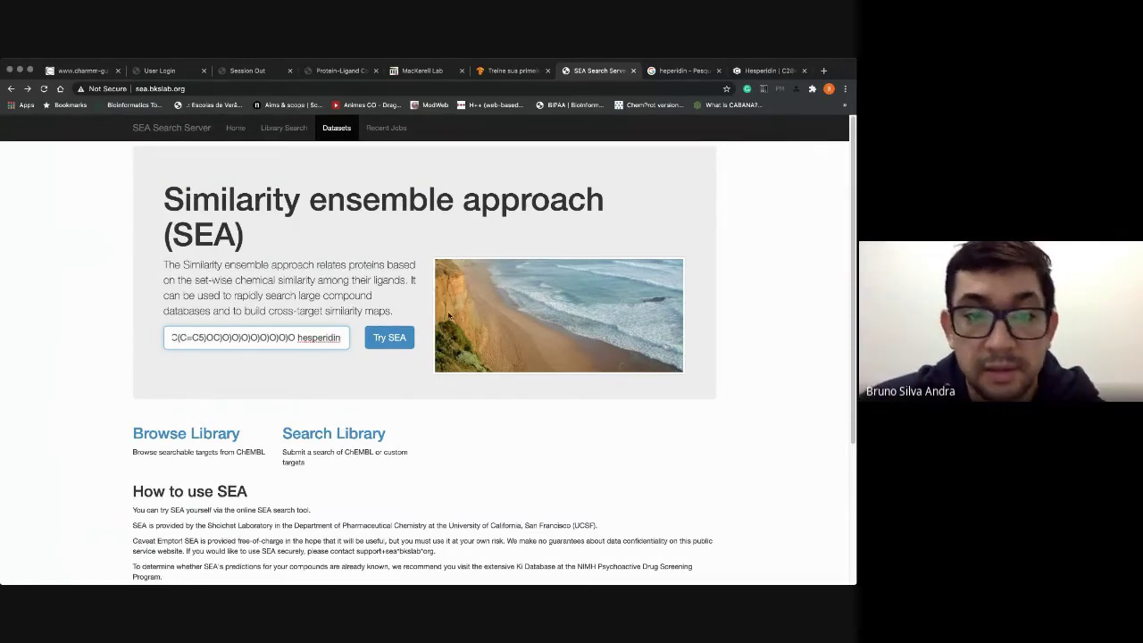
{"action": "left_click", "coordinate": [381, 342]}
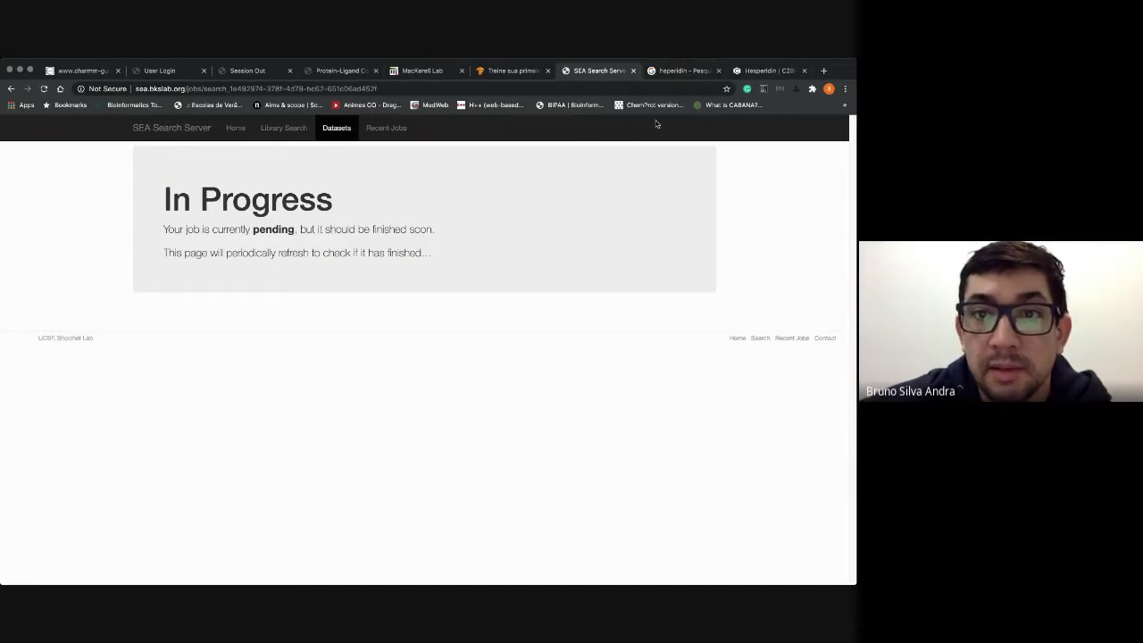
Step: Return to the PubChem Hesperidin record and look through its identifiers and synonyms
{"action": "left_click", "coordinate": [674, 71]}
{"action": "left_click", "coordinate": [753, 71]}
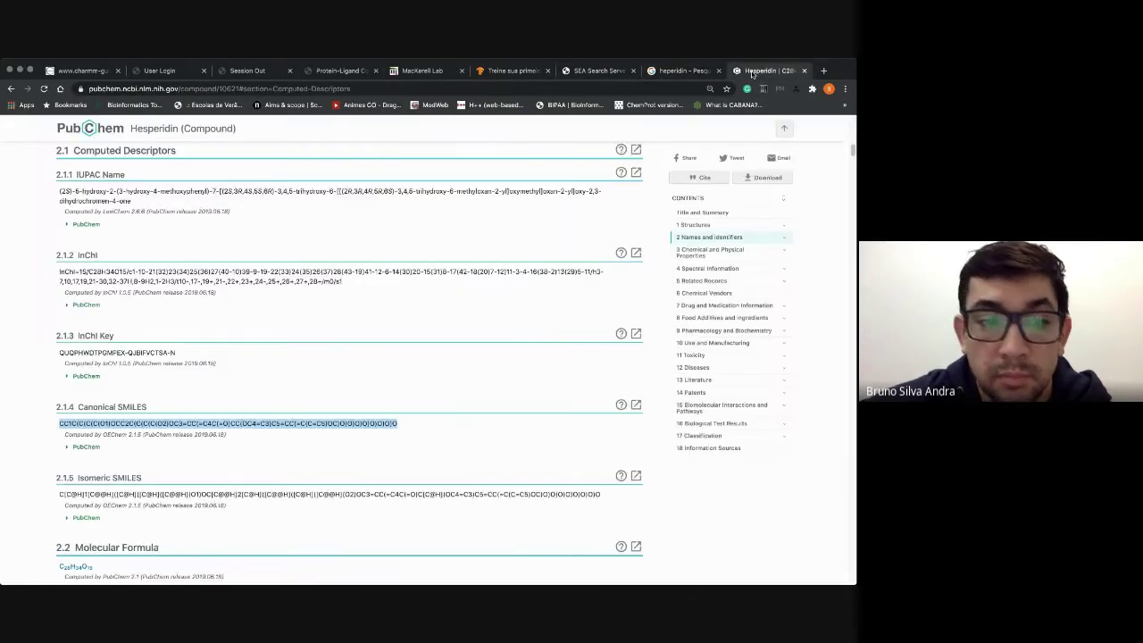
{"action": "left_click", "coordinate": [388, 377]}
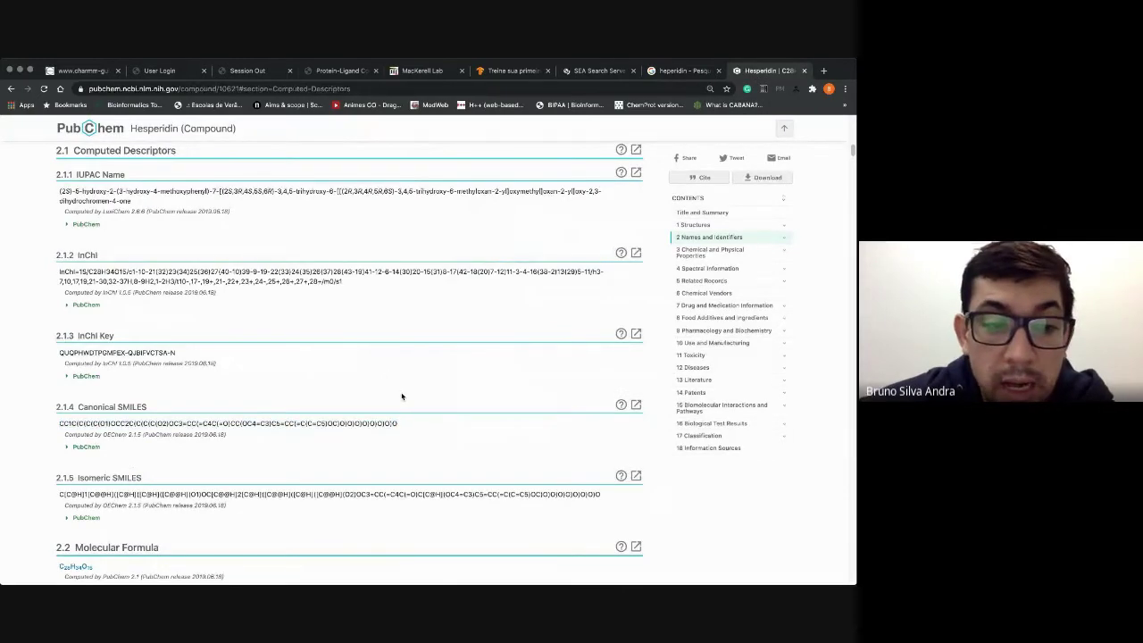
{"action": "scroll", "coordinate": [401, 396], "scroll_direction": "down", "scroll_amount": 5}
{"action": "scroll", "coordinate": [404, 397], "scroll_direction": "down", "scroll_amount": 5}
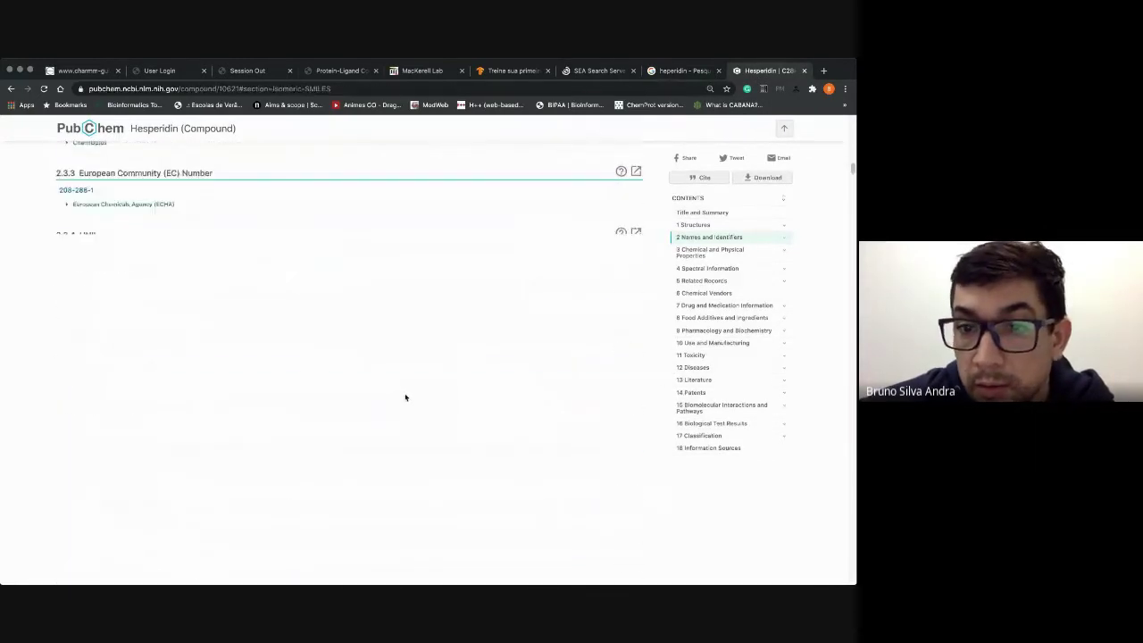
{"action": "scroll", "coordinate": [607, 419], "scroll_direction": "down", "scroll_amount": 1}
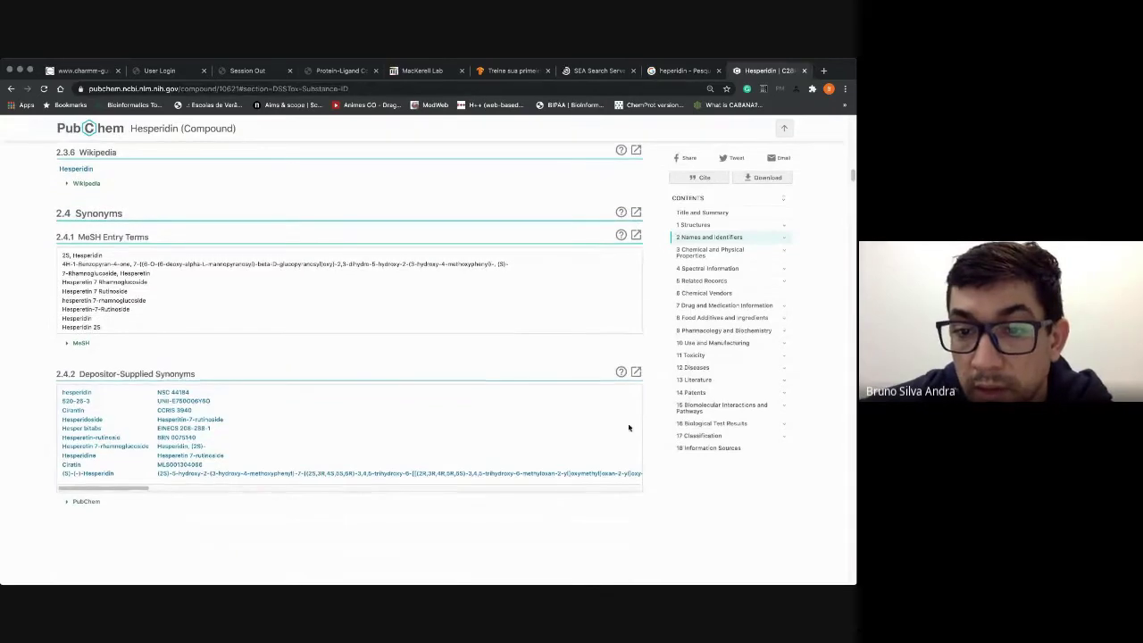
Step: Examine hesperidin's BioAssay Results and open the active target Mint1 (Norway rat) in a separate tab
{"action": "left_click", "coordinate": [757, 427]}
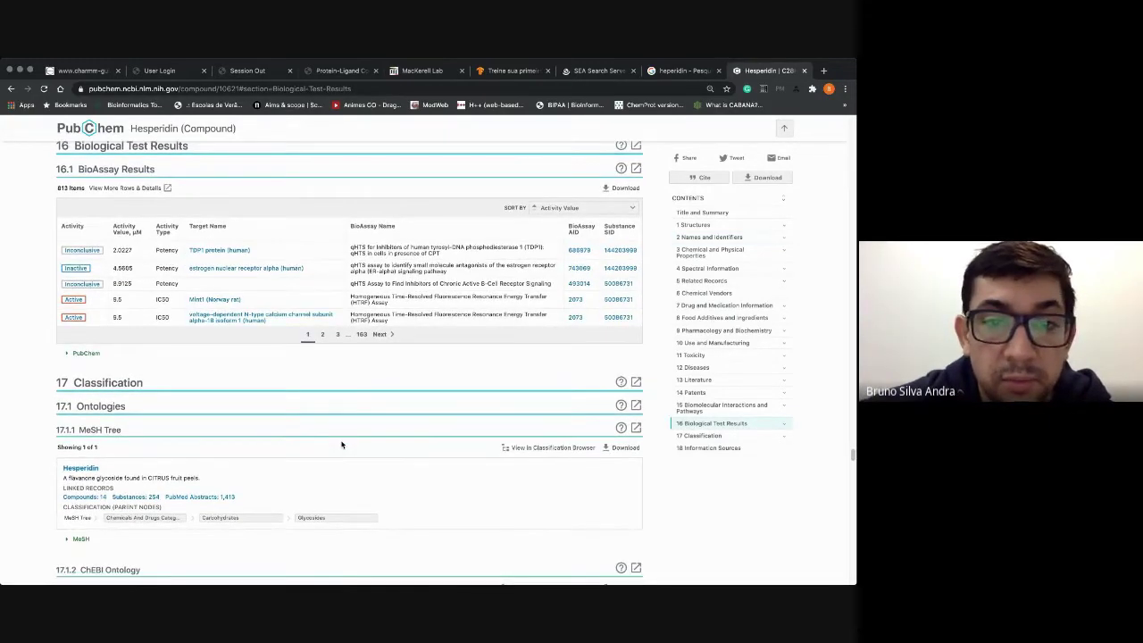
{"action": "scroll", "coordinate": [341, 445], "scroll_direction": "down", "scroll_amount": 1}
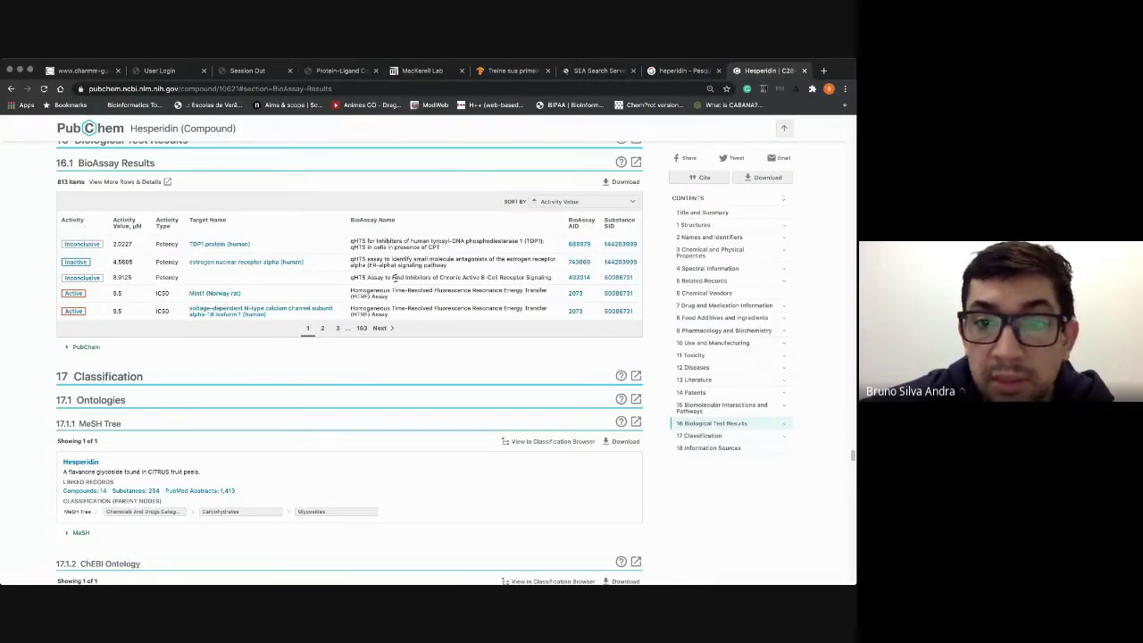
{"action": "scroll", "coordinate": [393, 277], "scroll_direction": "down", "scroll_amount": 1}
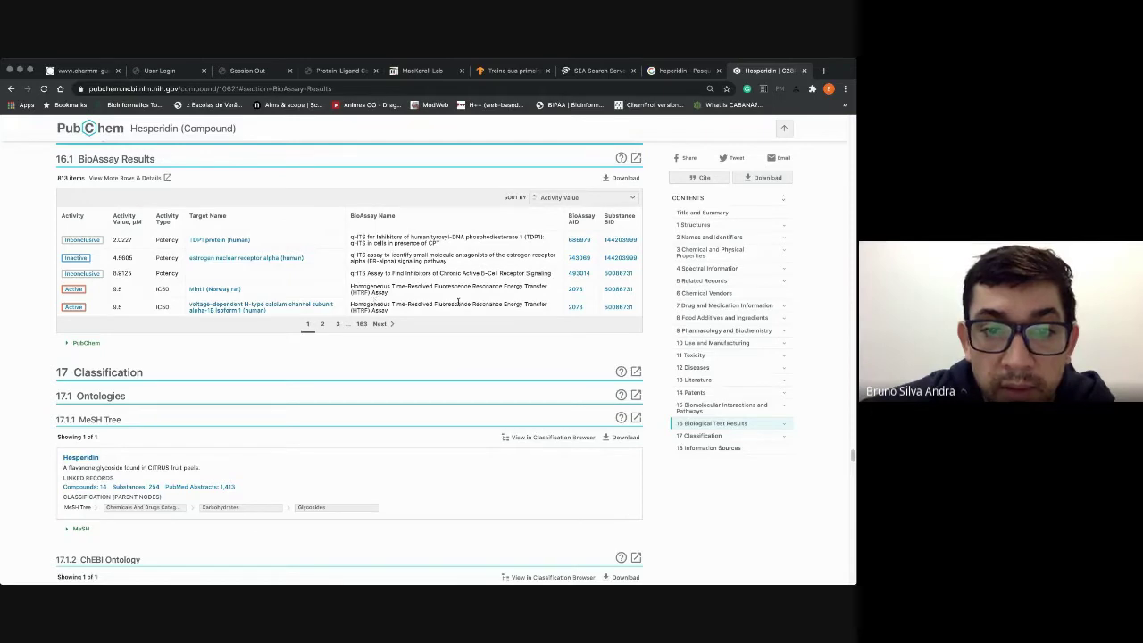
{"action": "left_click", "coordinate": [213, 289], "text": "super"}
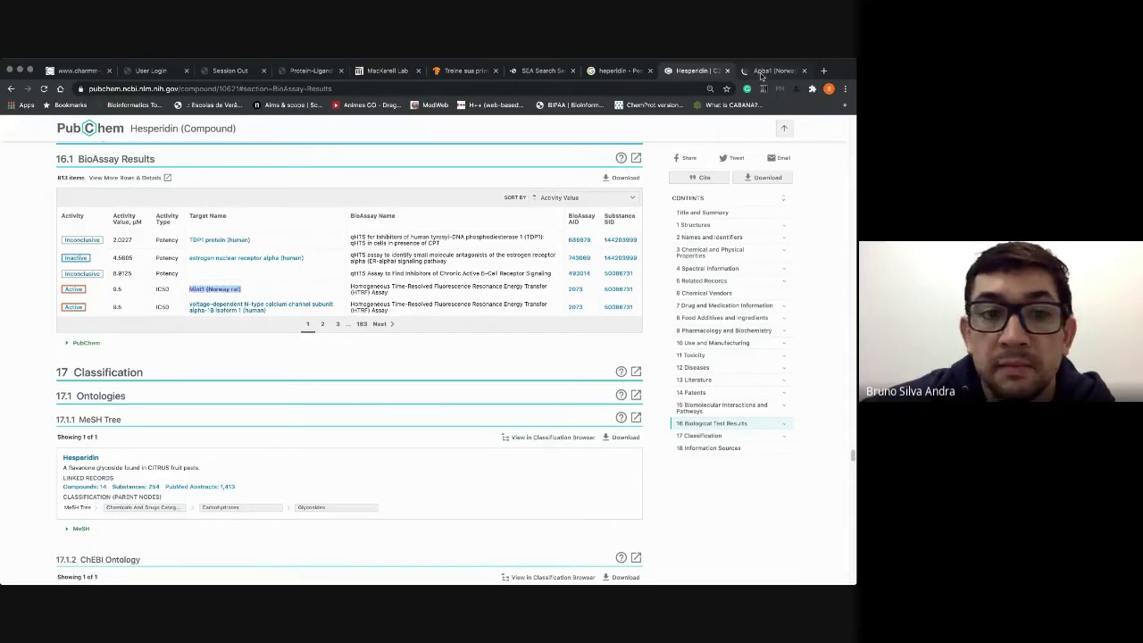
{"action": "key", "text": "ctrl+Tab"}
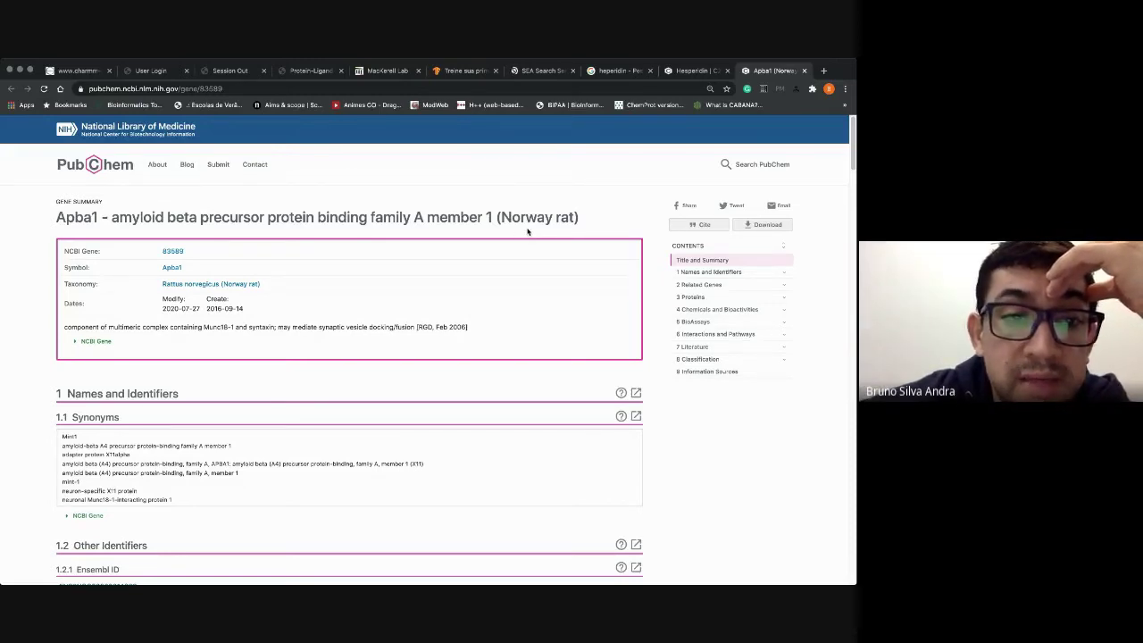
Step: Examine the Apba1 gene summary page, including its title, synonyms, related genes, taxonomy and modification date
{"action": "left_click_drag", "start_coordinate": [58, 217], "coordinate": [594, 223]}
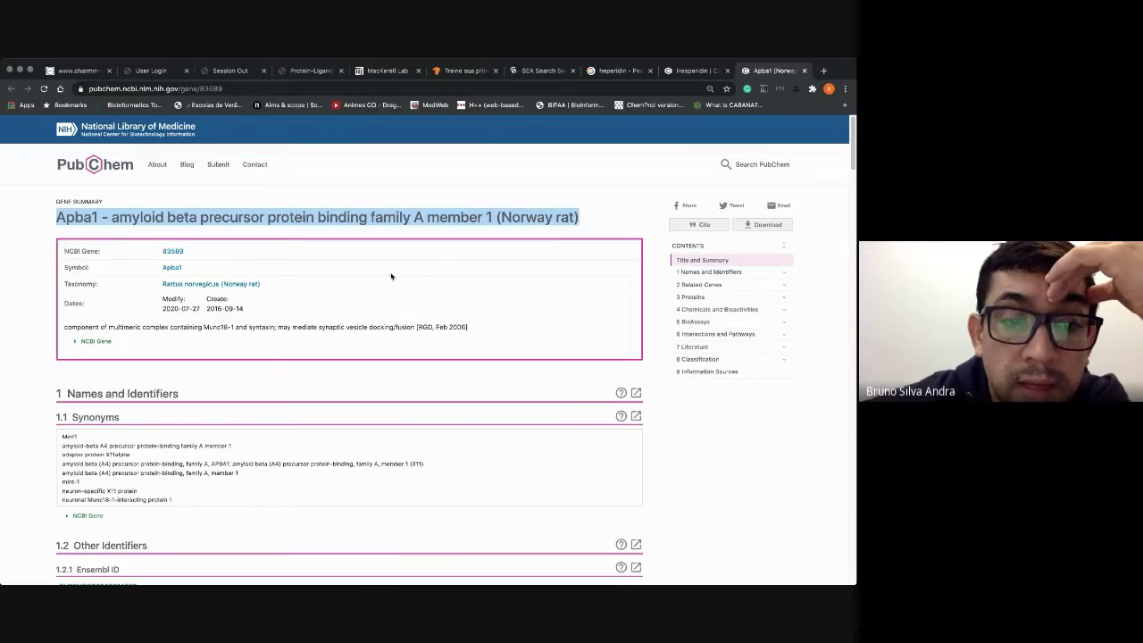
{"action": "scroll", "coordinate": [393, 281], "scroll_direction": "down", "scroll_amount": 3}
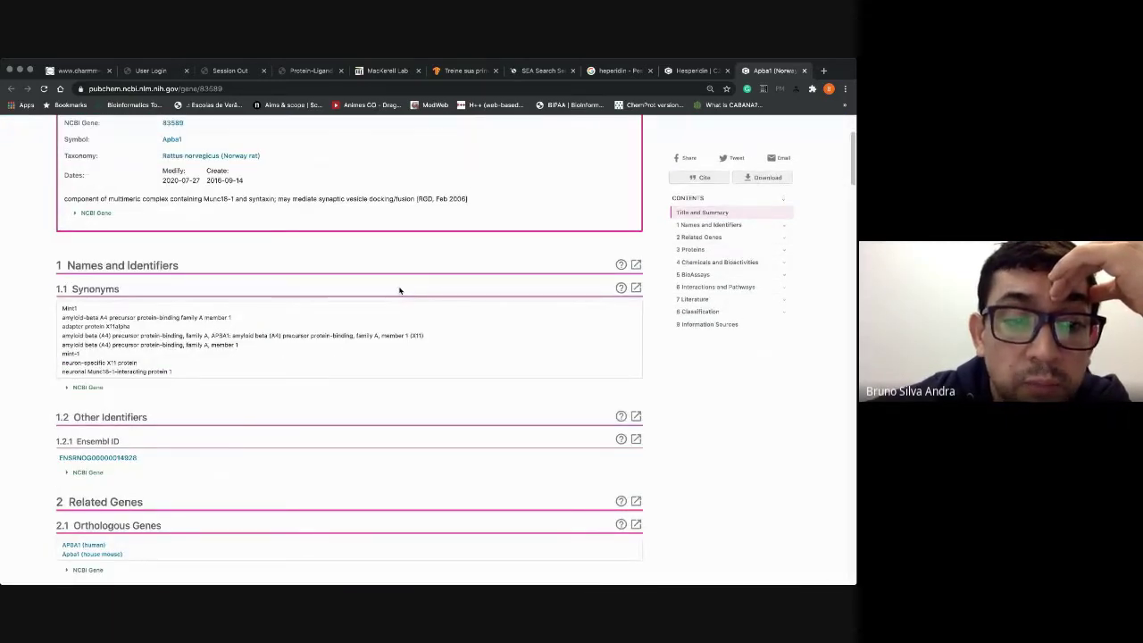
{"action": "scroll", "coordinate": [401, 289], "scroll_direction": "down", "scroll_amount": 5}
{"action": "scroll", "coordinate": [401, 289], "scroll_direction": "up", "scroll_amount": 8}
{"action": "left_click", "coordinate": [332, 299]}
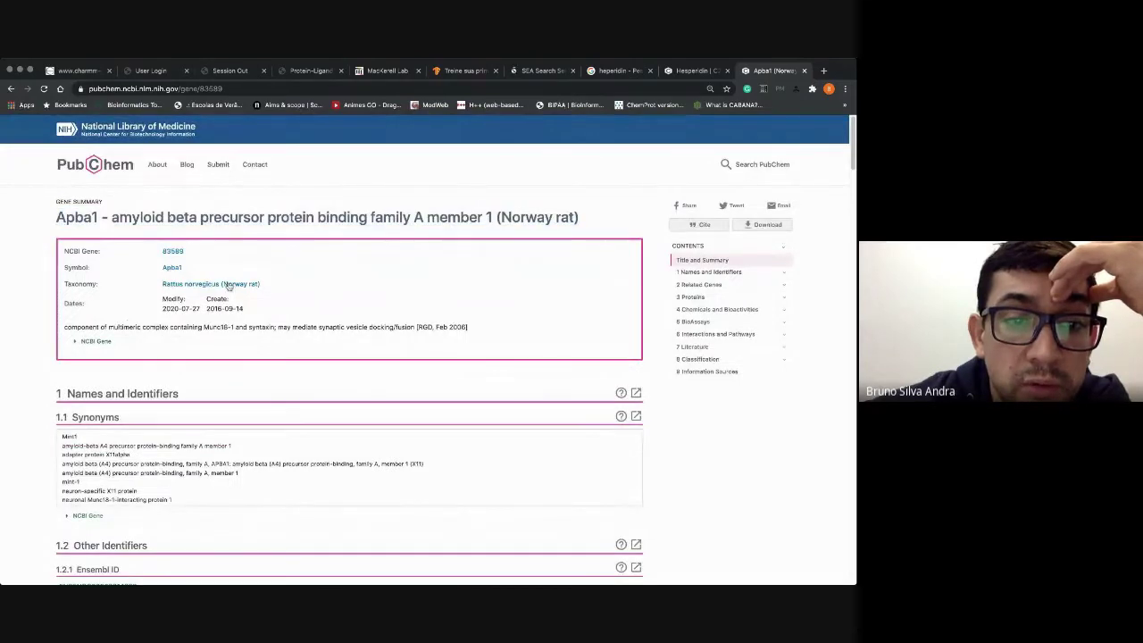
{"action": "left_click_drag", "start_coordinate": [201, 309], "coordinate": [164, 312]}
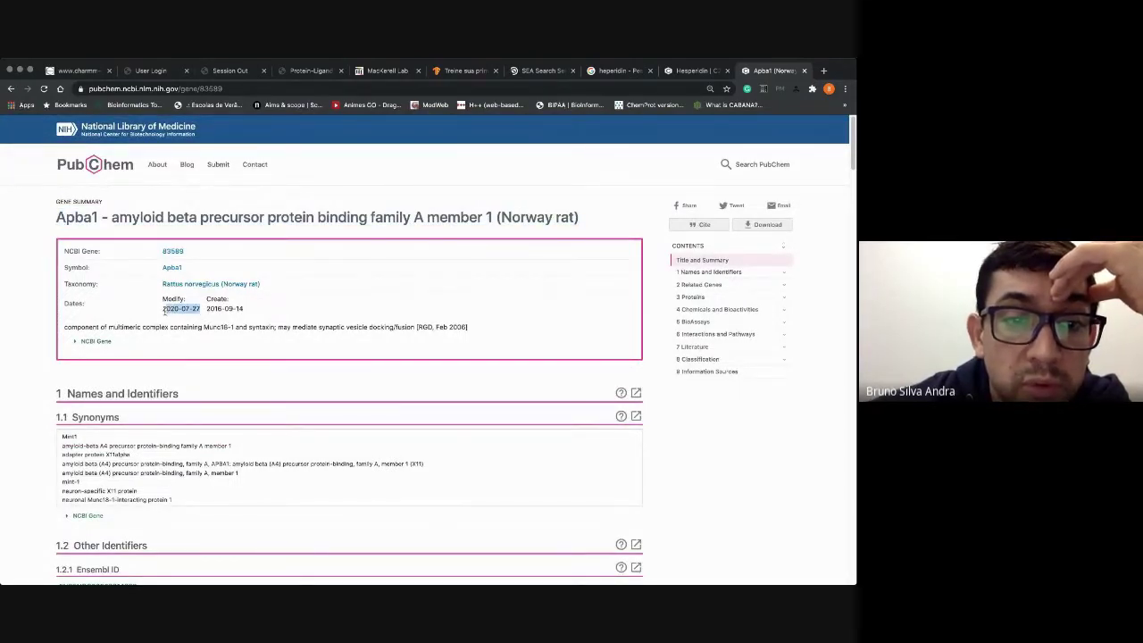
{"action": "left_click_drag", "start_coordinate": [247, 308], "coordinate": [159, 311]}
{"action": "left_click", "coordinate": [228, 355]}
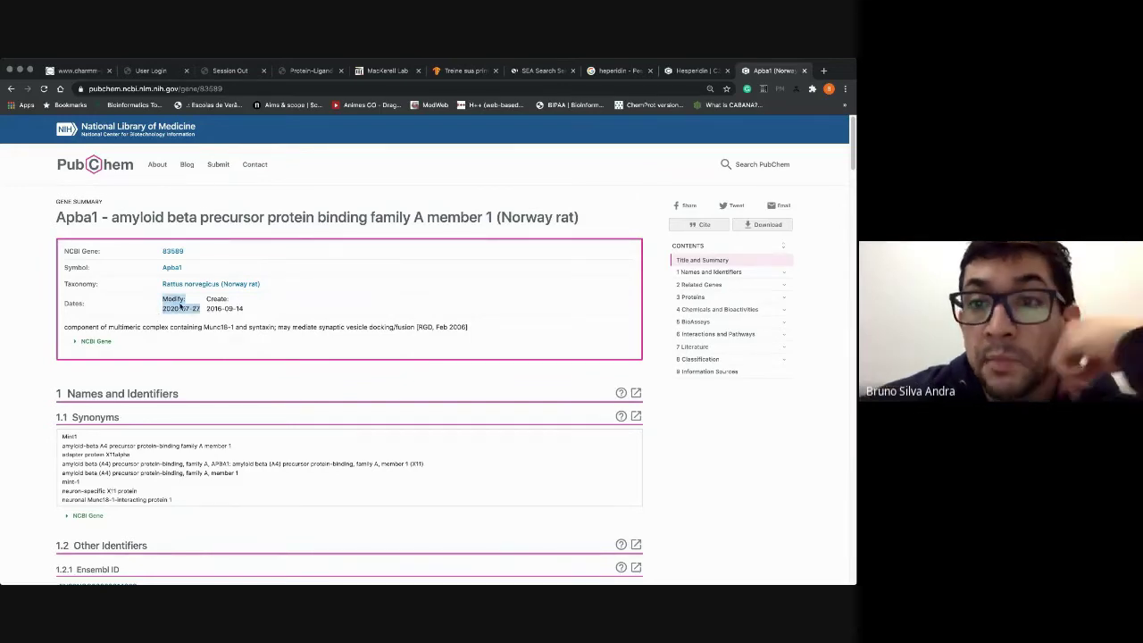
Step: Look further down the Apba1 gene page, then return to the Hesperidin compound record
{"action": "scroll", "coordinate": [392, 319], "scroll_direction": "down", "scroll_amount": 3}
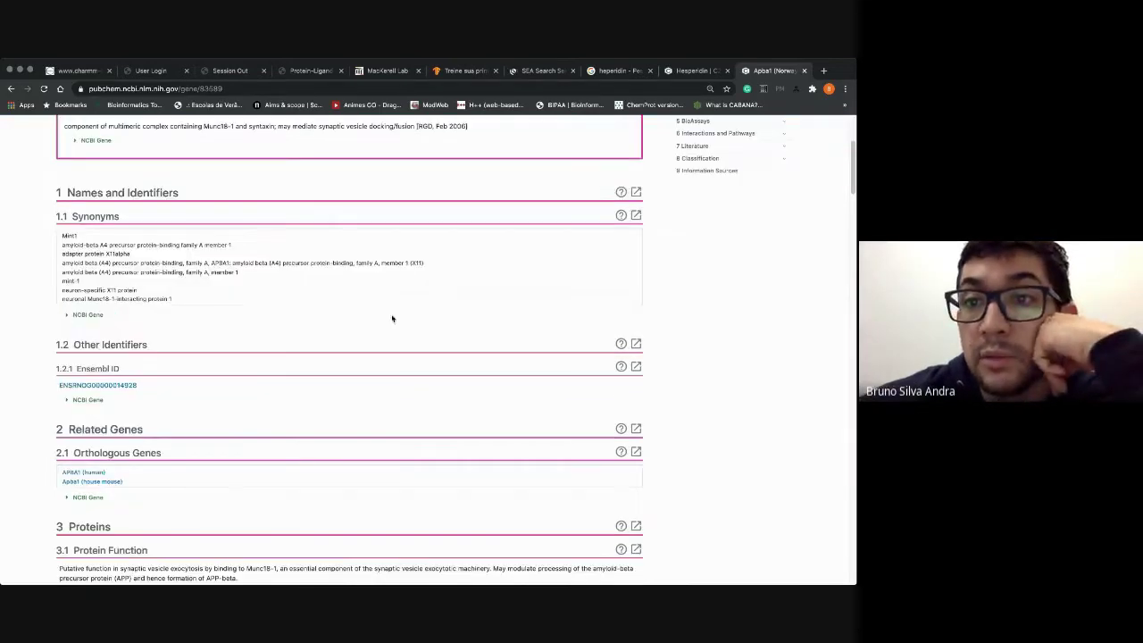
{"action": "left_click", "coordinate": [804, 70]}
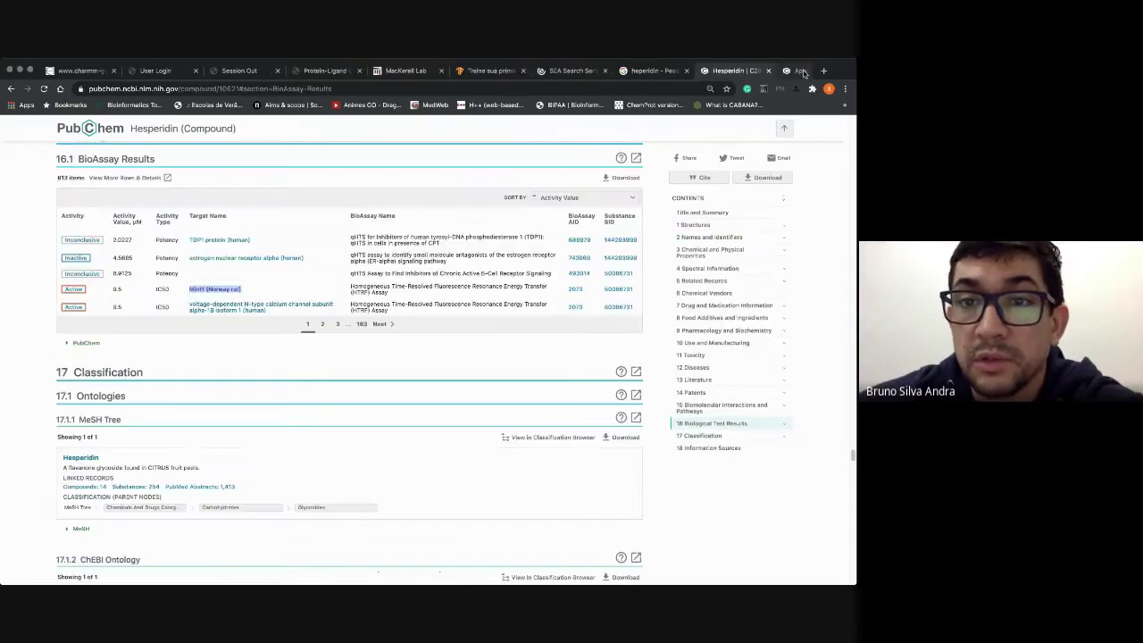
{"action": "left_click", "coordinate": [540, 70]}
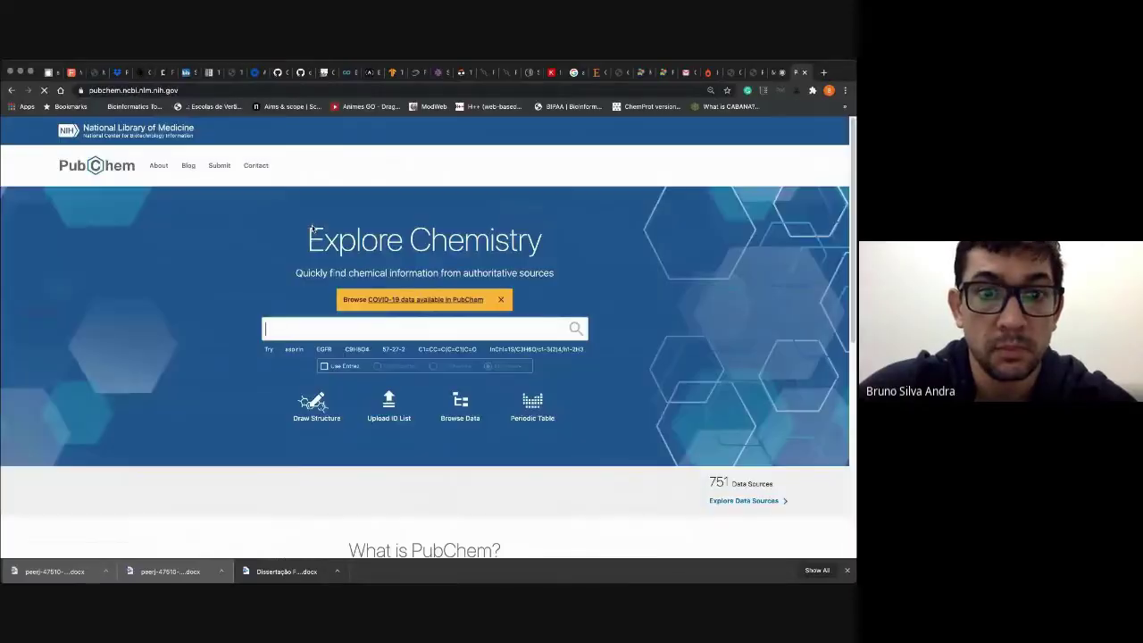
Step: Search PubChem for "hesperidin" and open the best-match compound record, CID 10621
{"action": "type", "text": "hesperi"}
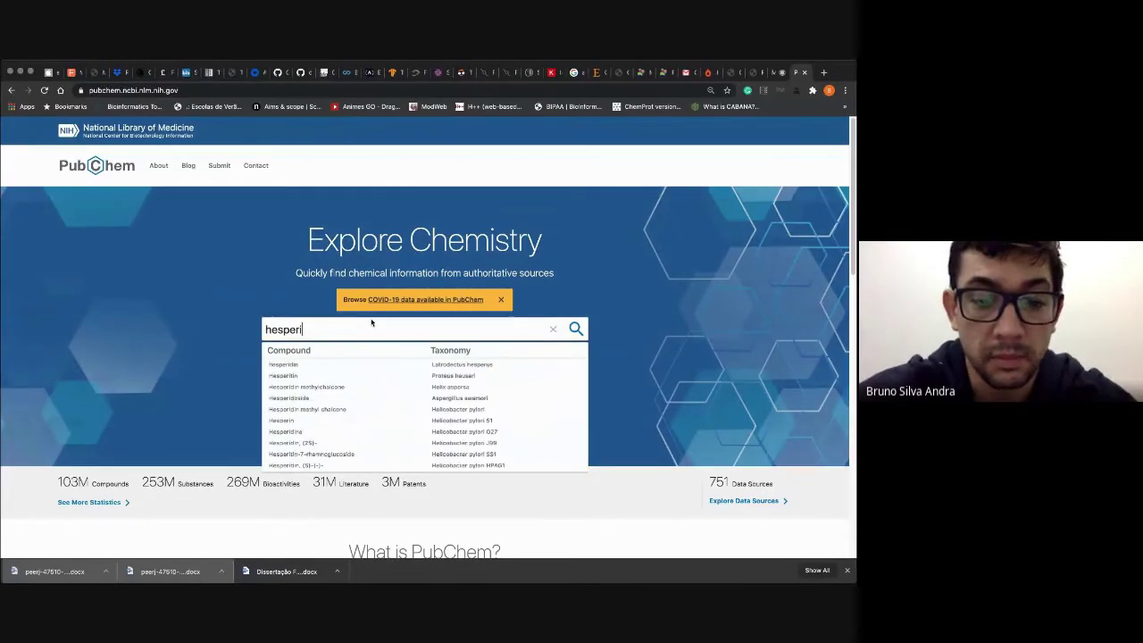
{"action": "type", "text": "din"}
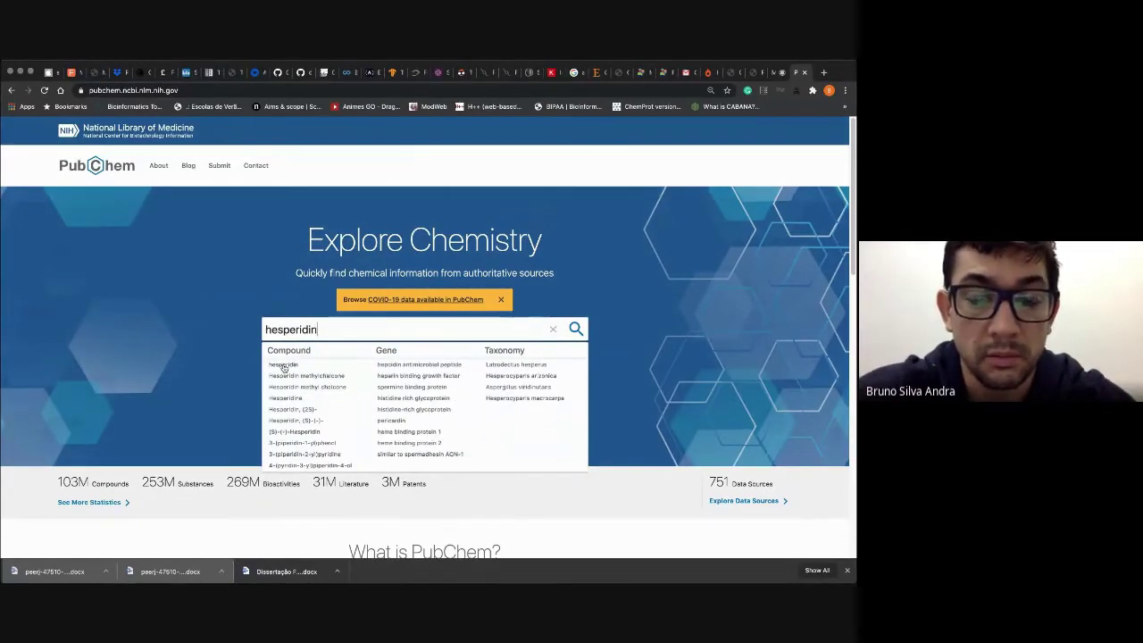
{"action": "left_click", "coordinate": [285, 367]}
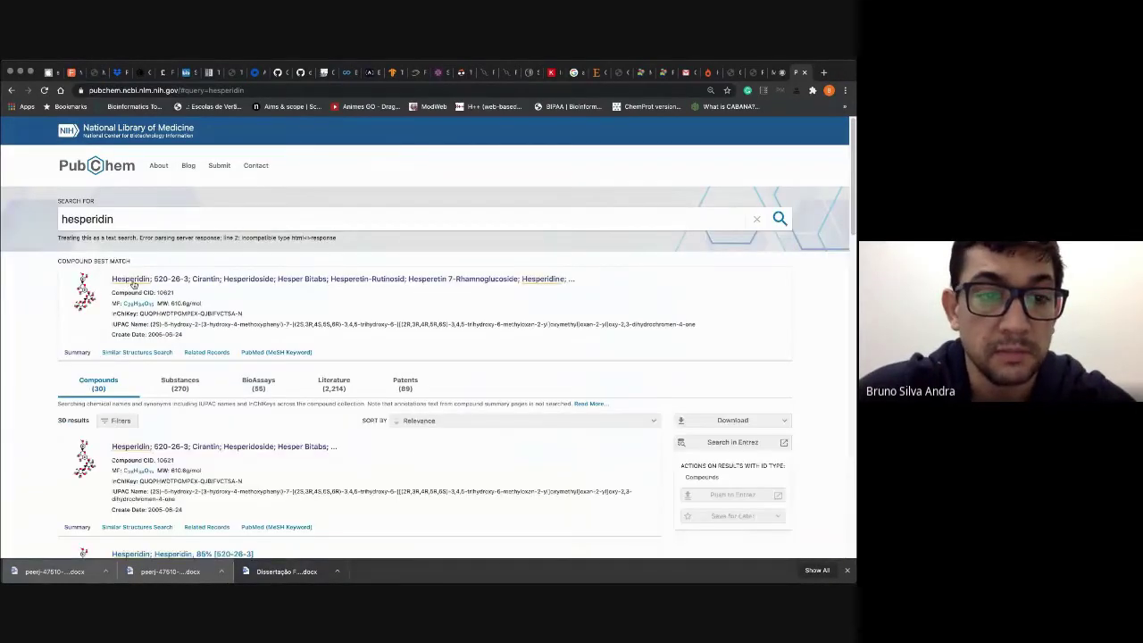
{"action": "left_click", "coordinate": [132, 280]}
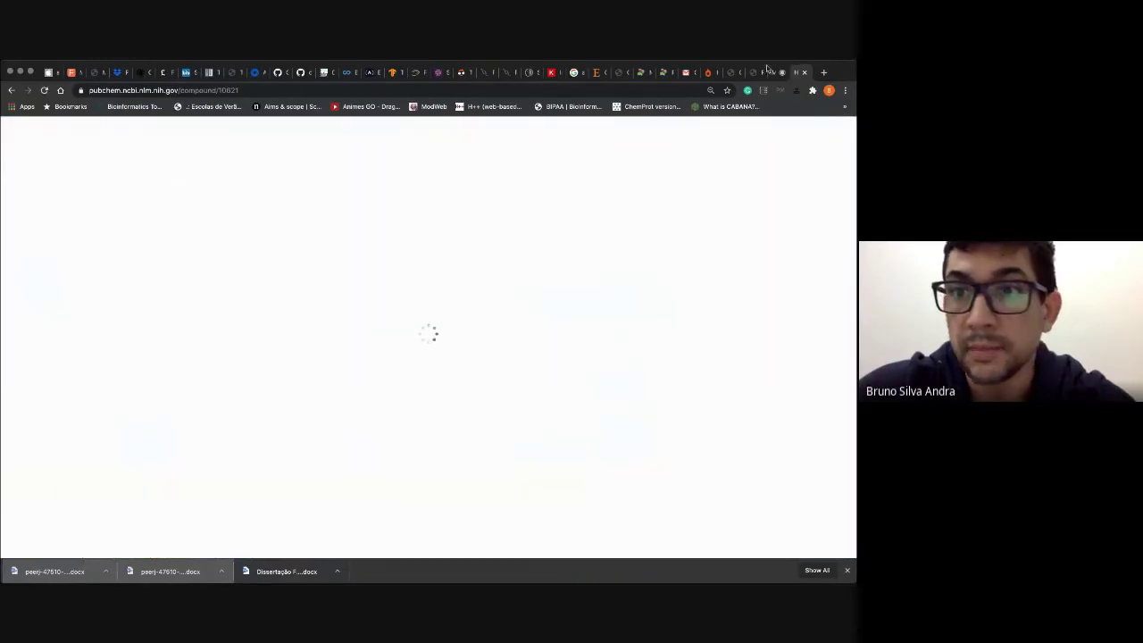
Step: Search the web for "chembl" in a separate tab and open the ChEMBL Database site at EMBL-EBI
{"action": "left_click", "coordinate": [824, 72]}
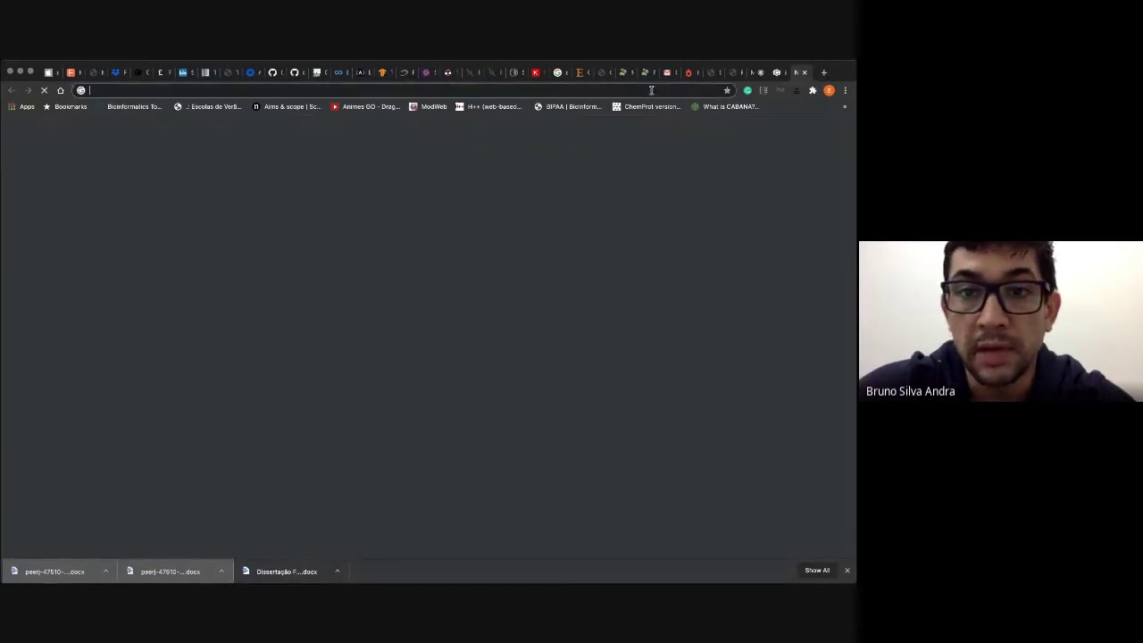
{"action": "type", "text": "c"}
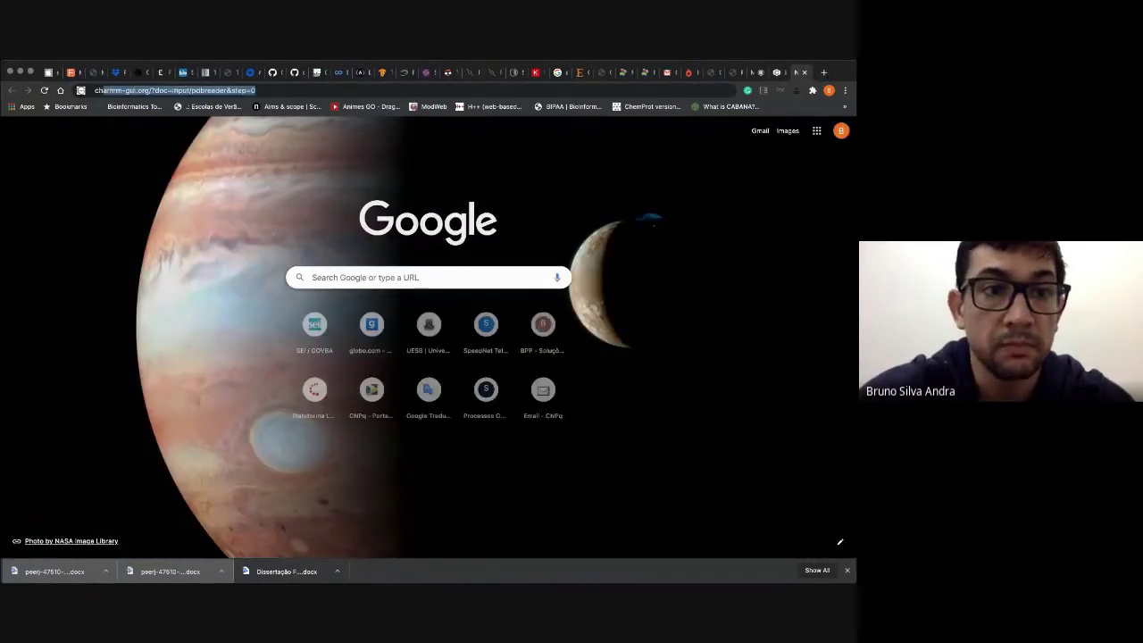
{"action": "type", "text": "hembl"}
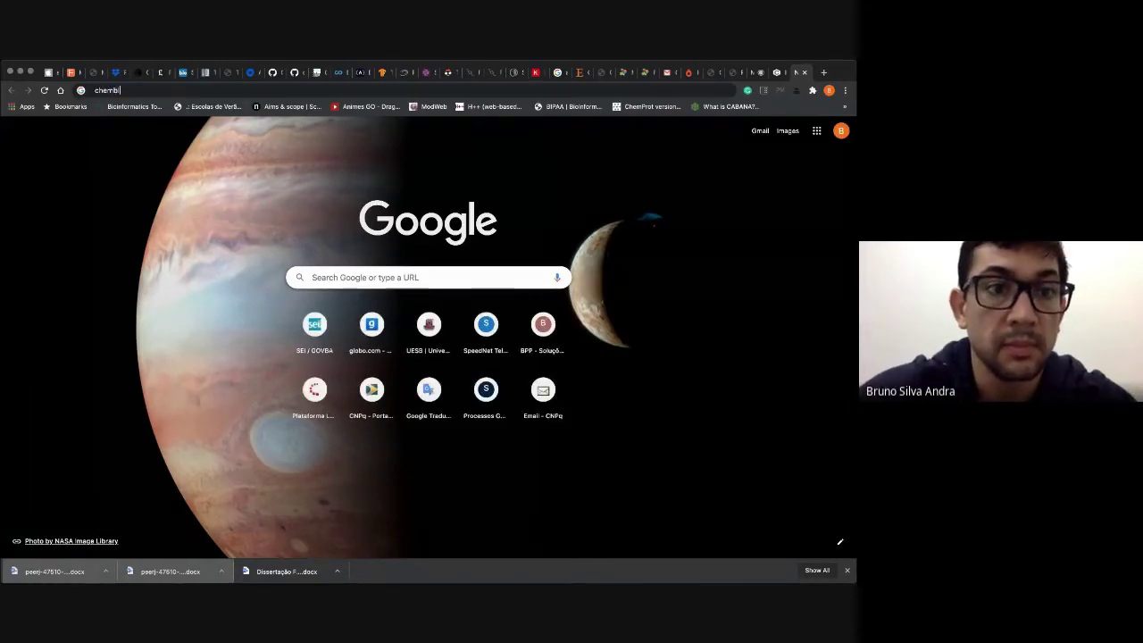
{"action": "key", "text": "Return"}
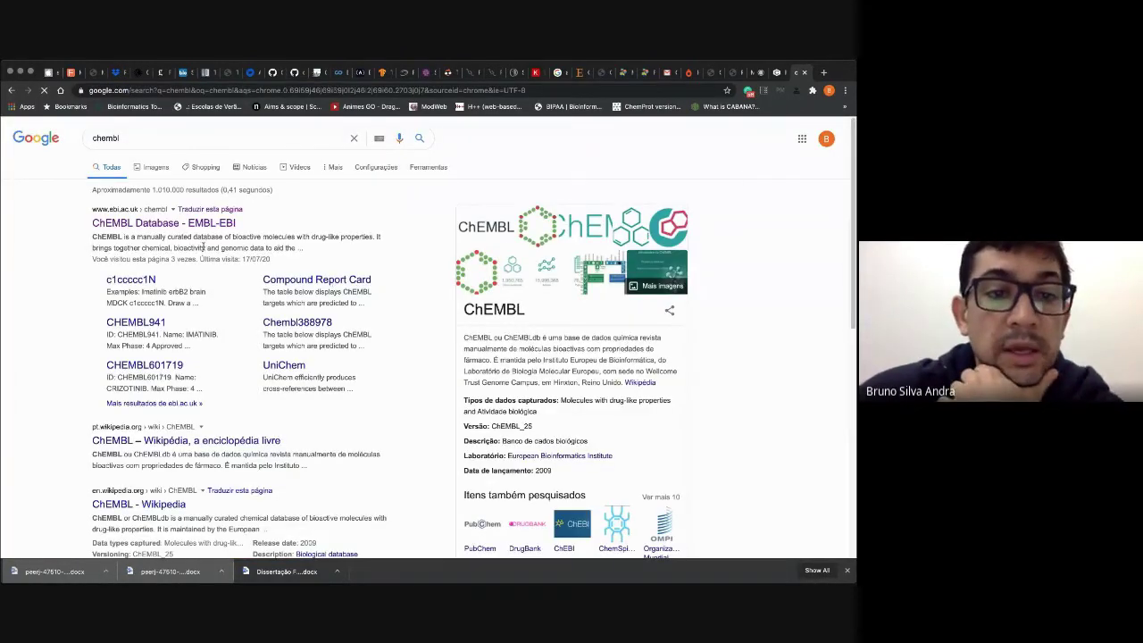
{"action": "left_click", "coordinate": [211, 227]}
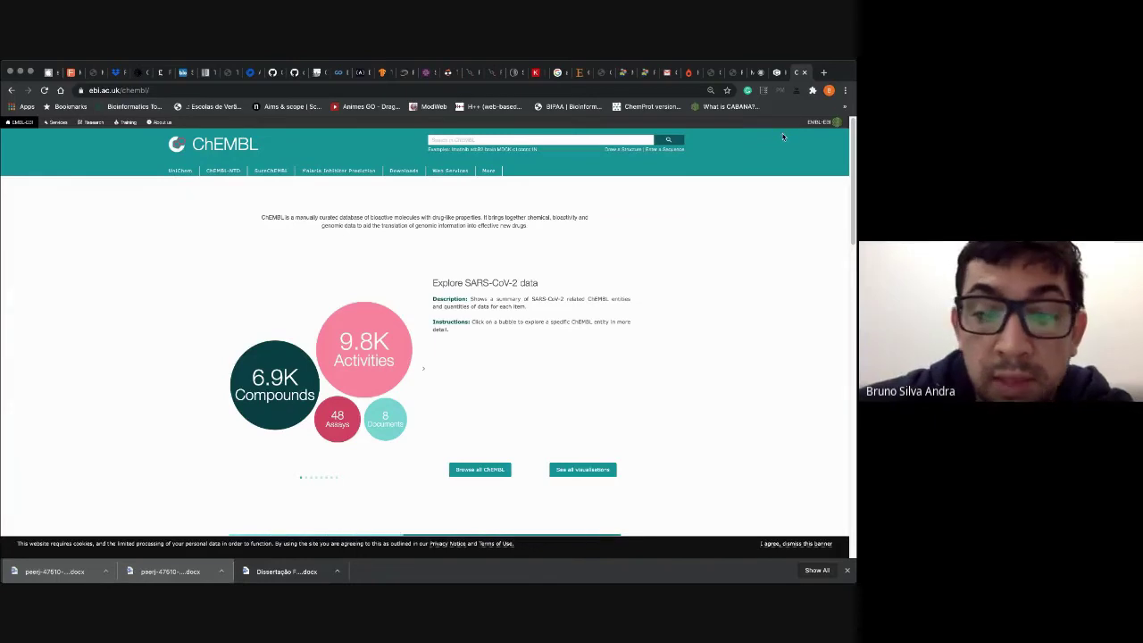
Step: Go back to the PubChem Hesperidin record and copy its canonical SMILES string from section 2.1.4
{"action": "left_click", "coordinate": [779, 74]}
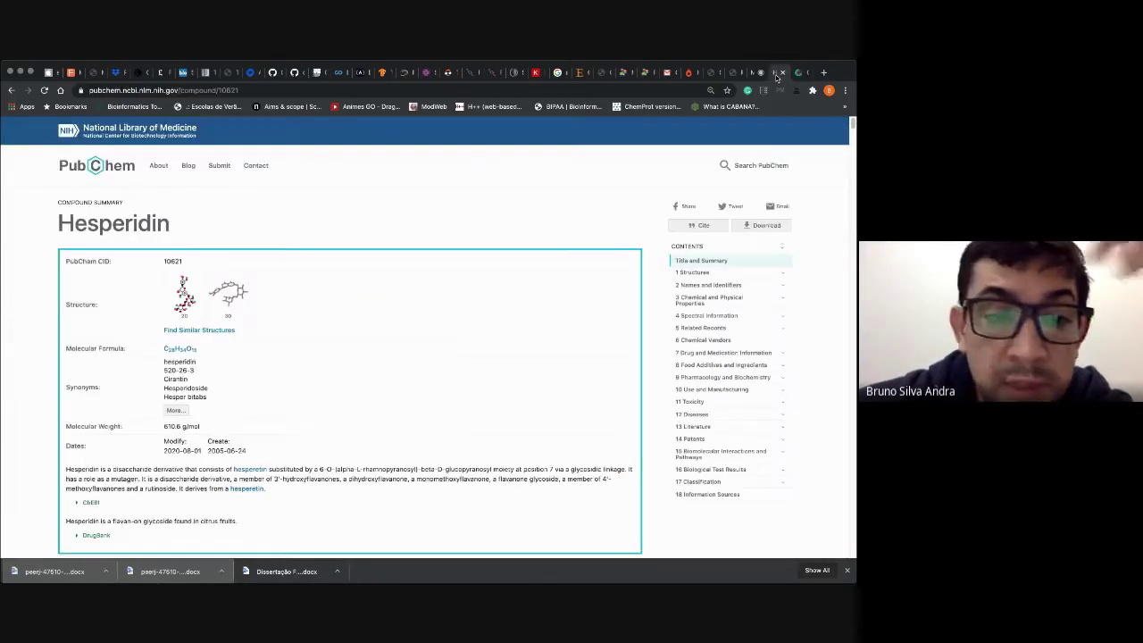
{"action": "scroll", "coordinate": [250, 371], "scroll_direction": "down", "scroll_amount": 6}
{"action": "scroll", "coordinate": [252, 371], "scroll_direction": "down", "scroll_amount": 10}
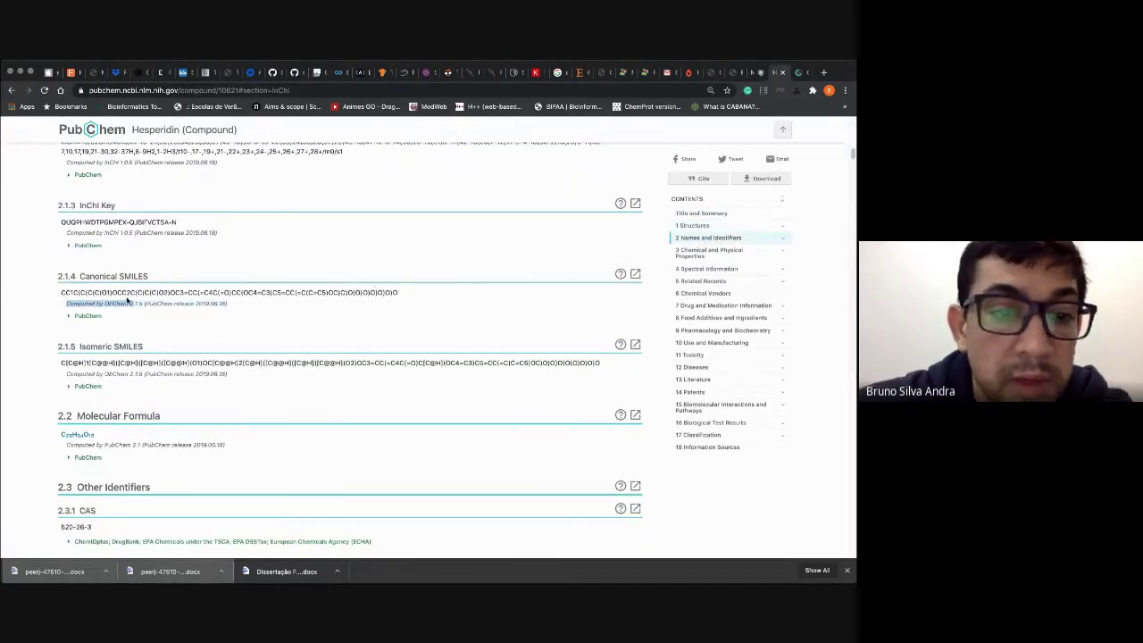
{"action": "triple_click", "coordinate": [60, 294]}
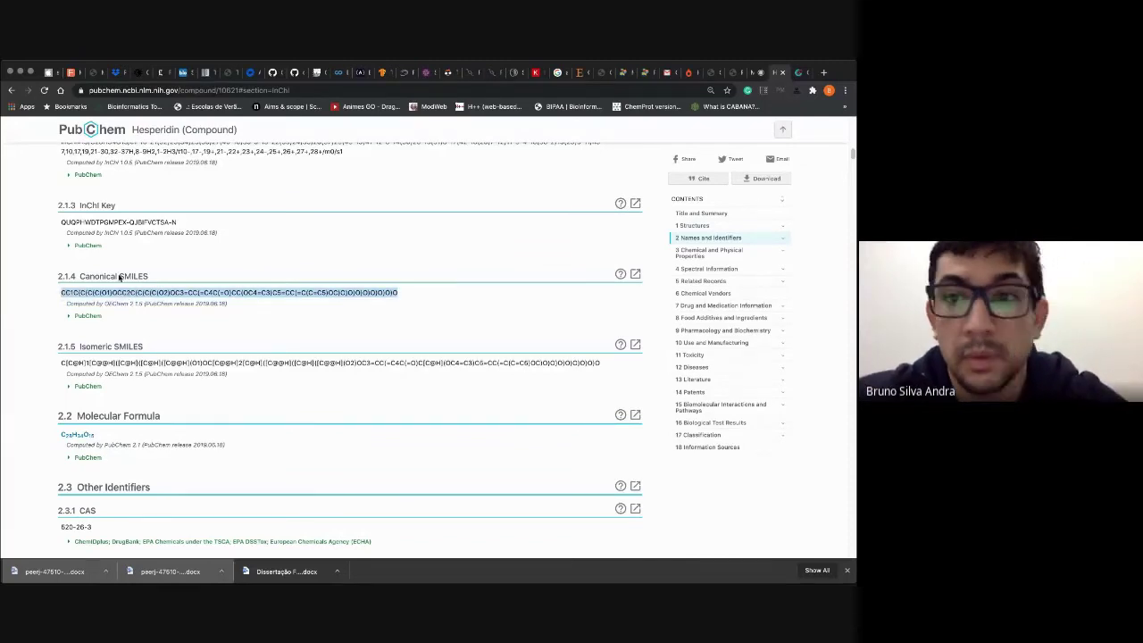
Step: Return to ChEMBL, browse all its compounds and filter categories, and open the structure drawing editor
{"action": "left_click", "coordinate": [798, 76]}
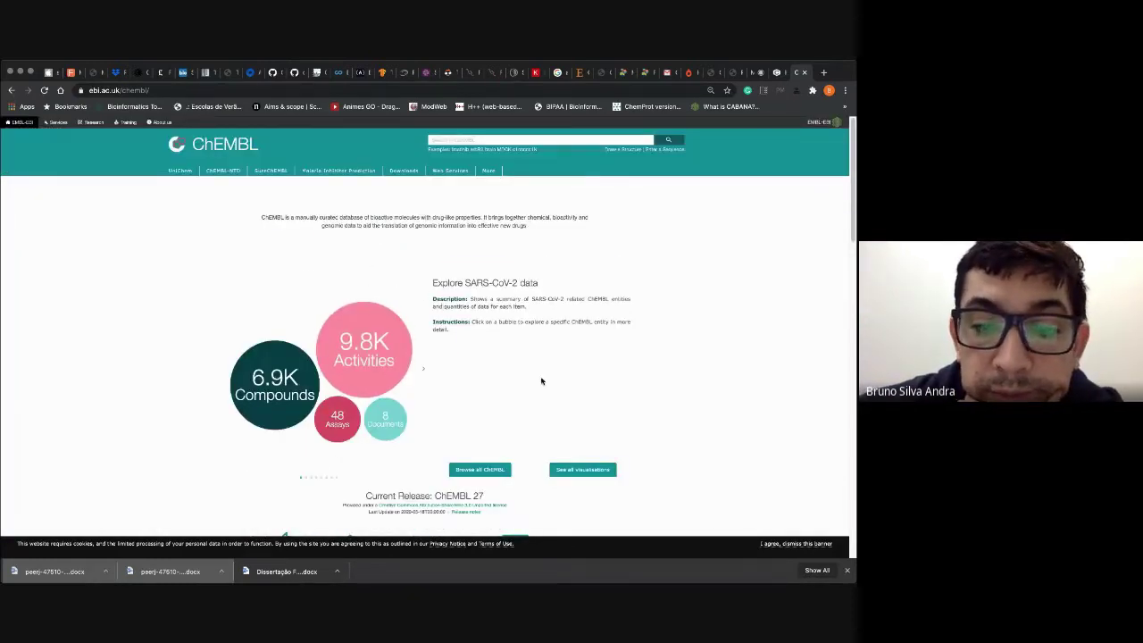
{"action": "scroll", "coordinate": [542, 381], "scroll_direction": "down", "scroll_amount": 3}
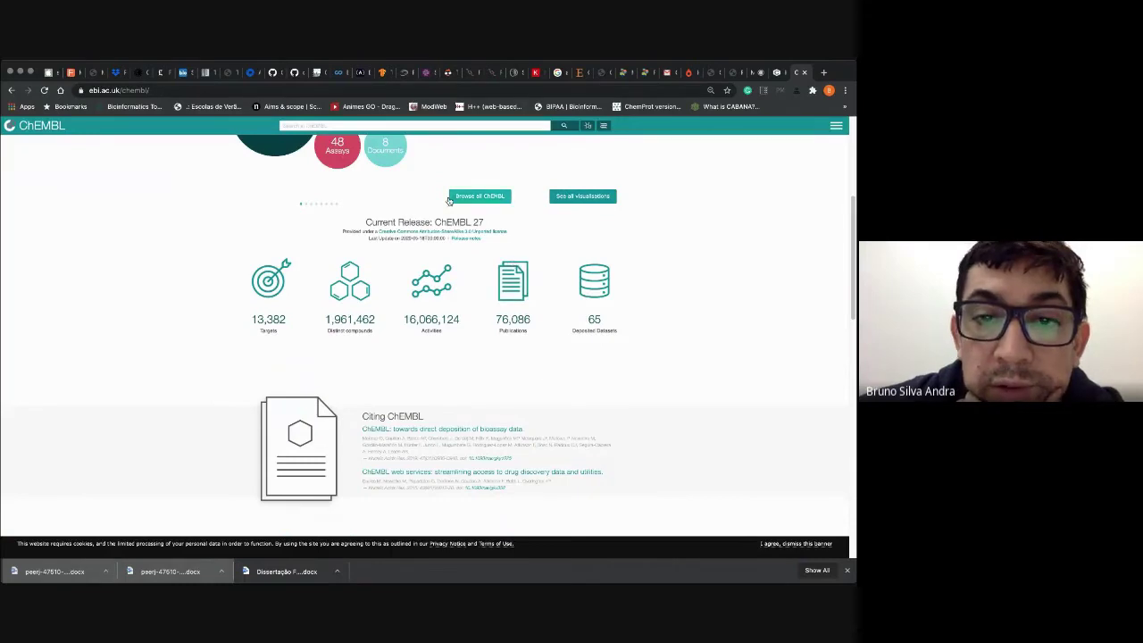
{"action": "left_click", "coordinate": [482, 198]}
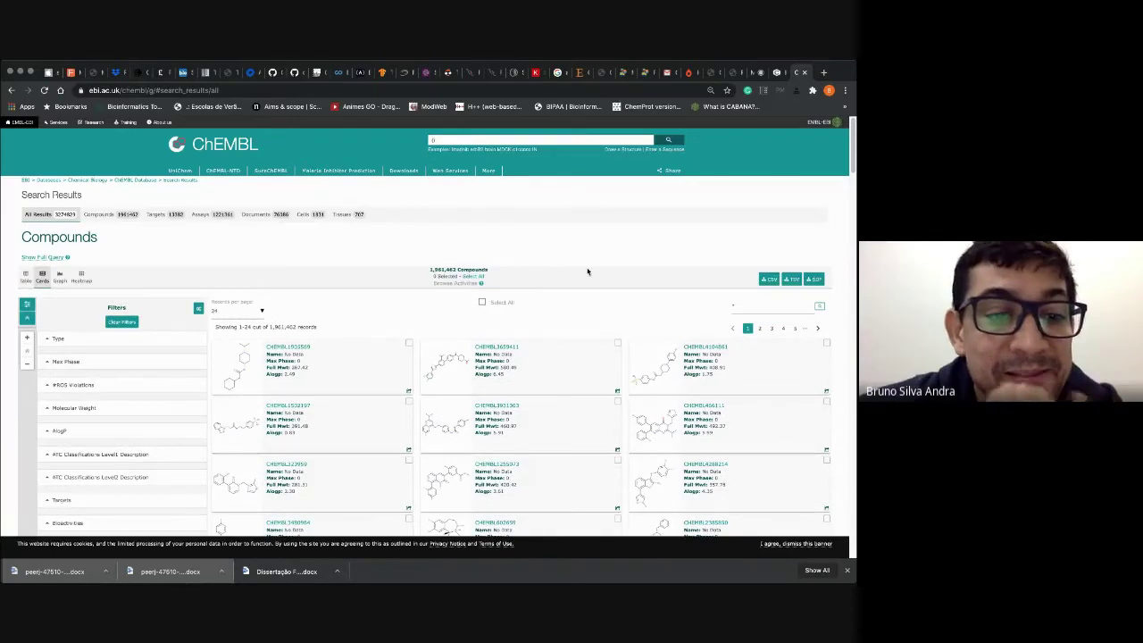
{"action": "scroll", "coordinate": [518, 358], "scroll_direction": "down", "scroll_amount": 3}
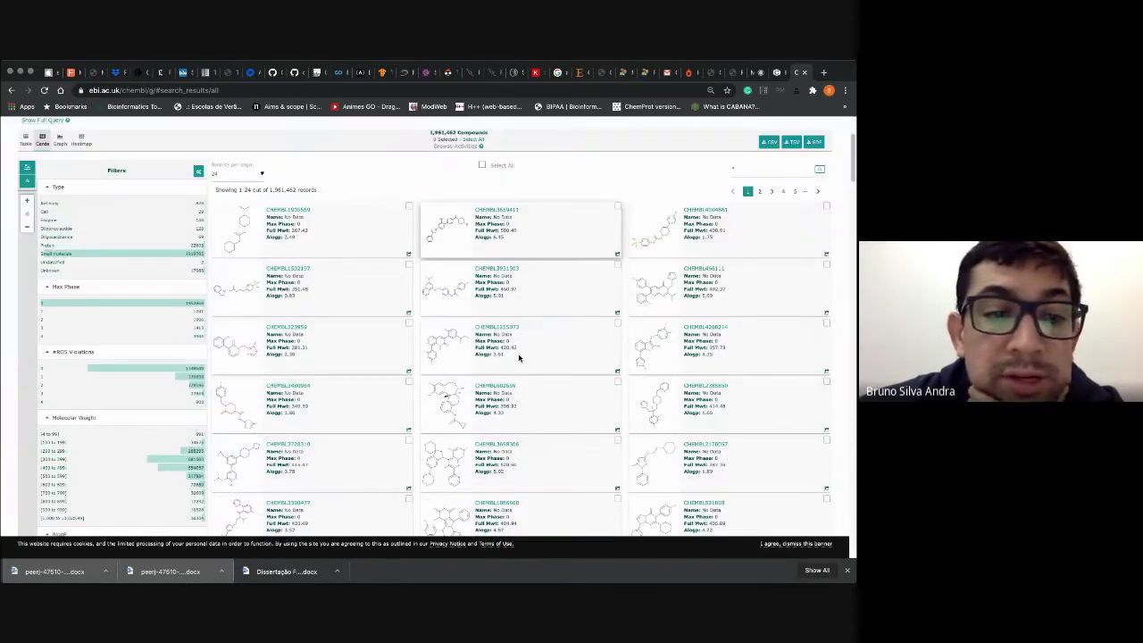
{"action": "scroll", "coordinate": [519, 358], "scroll_direction": "down", "scroll_amount": 15}
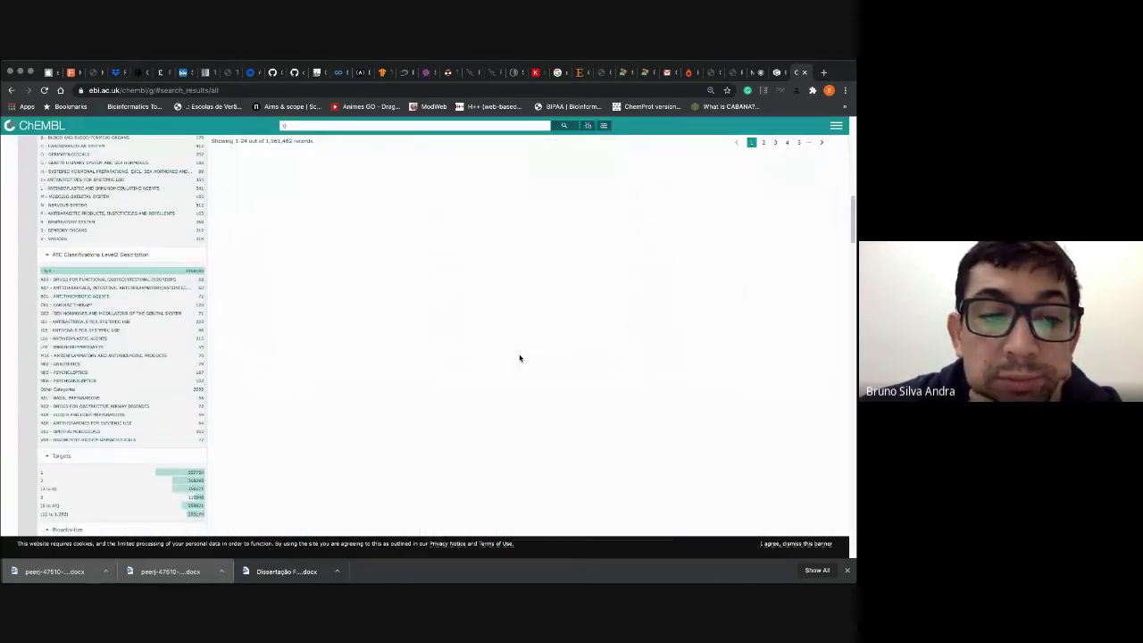
{"action": "scroll", "coordinate": [520, 358], "scroll_direction": "up", "scroll_amount": 18}
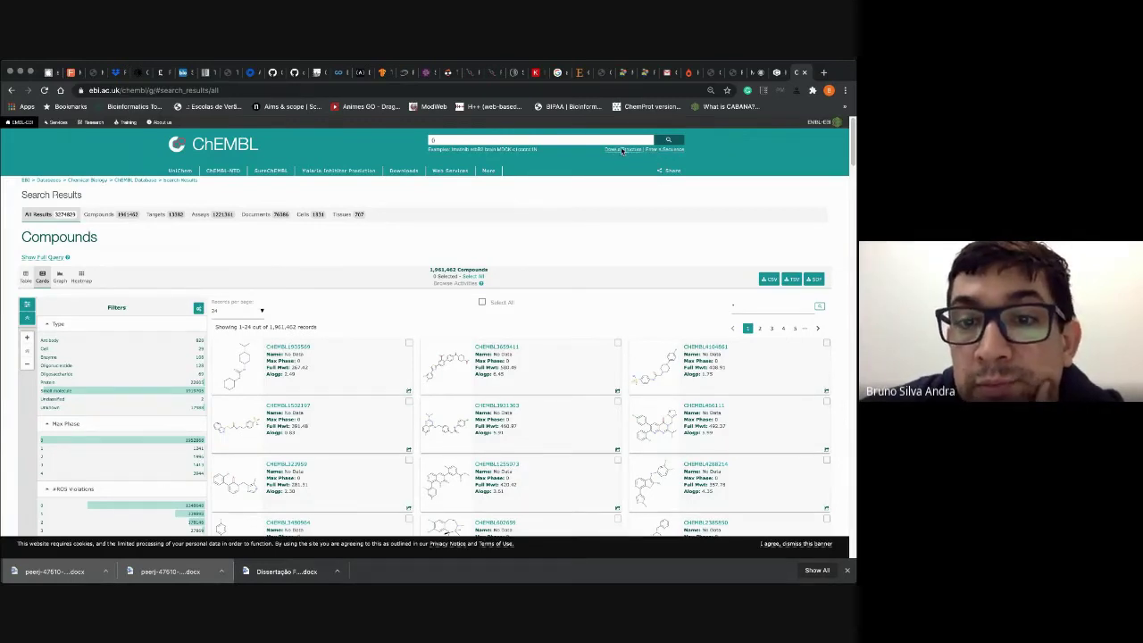
{"action": "left_click", "coordinate": [620, 150]}
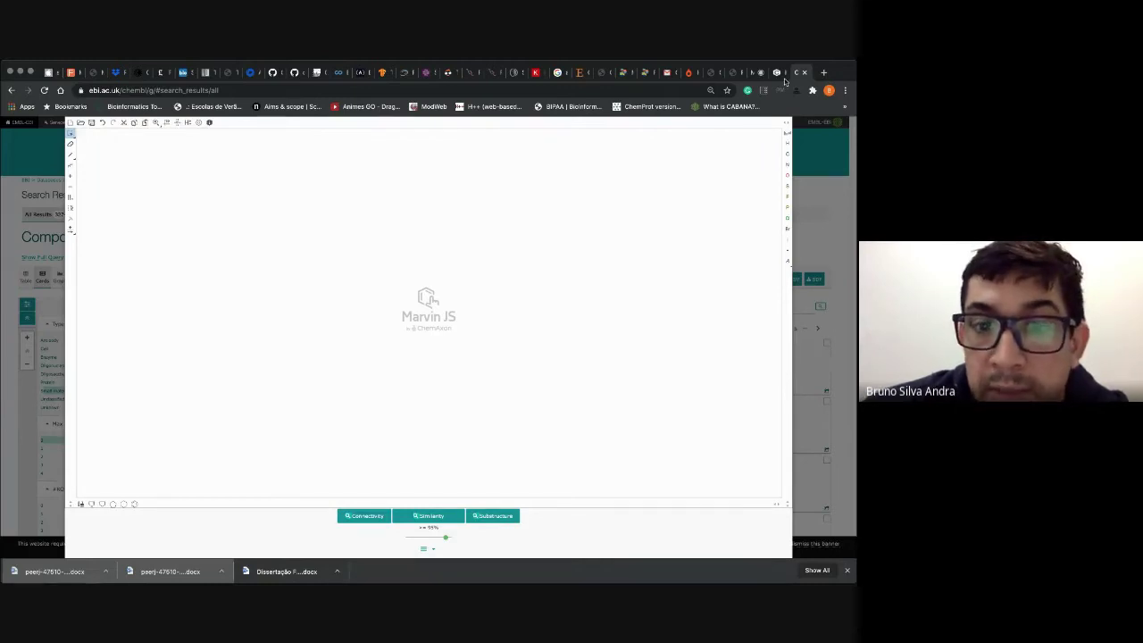
{"action": "right_click", "coordinate": [461, 274]}
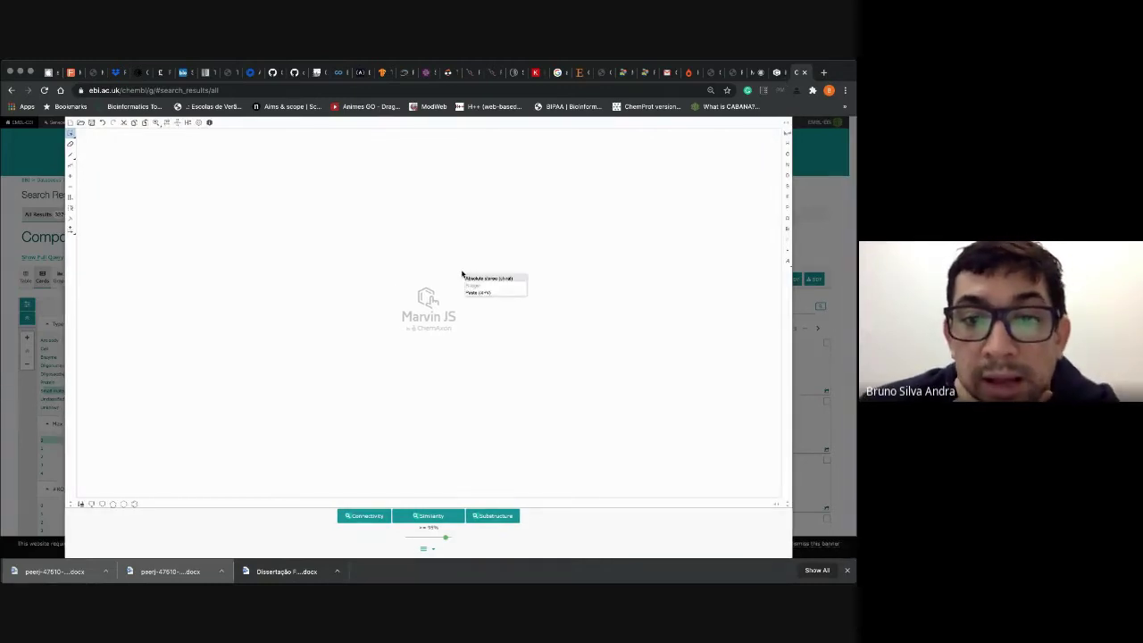
{"action": "left_click", "coordinate": [478, 293]}
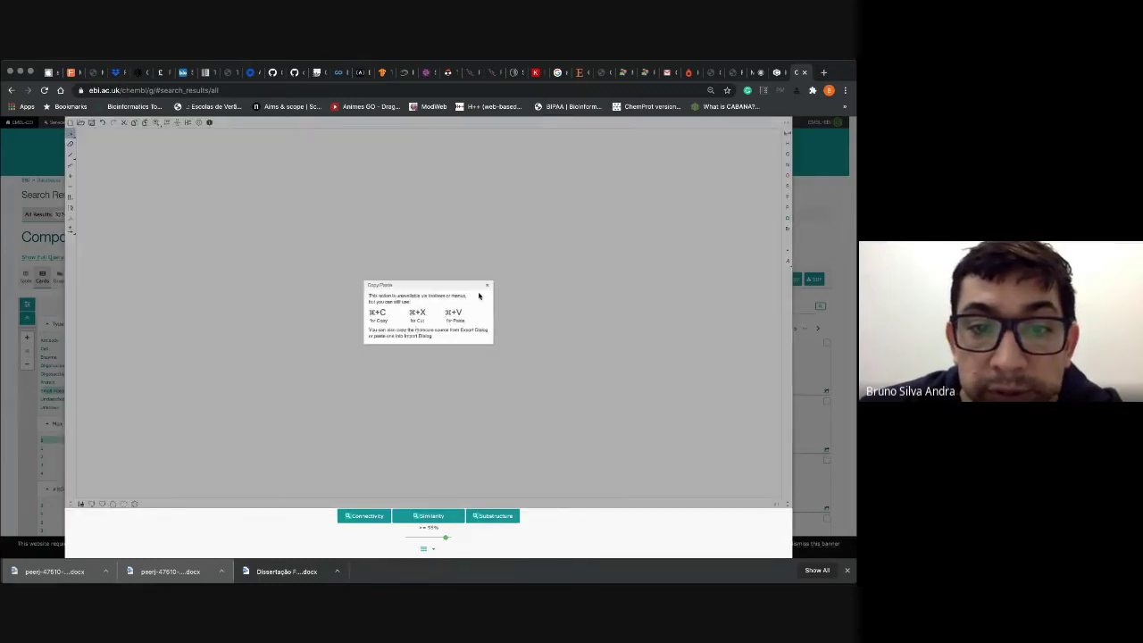
{"action": "left_click", "coordinate": [488, 285]}
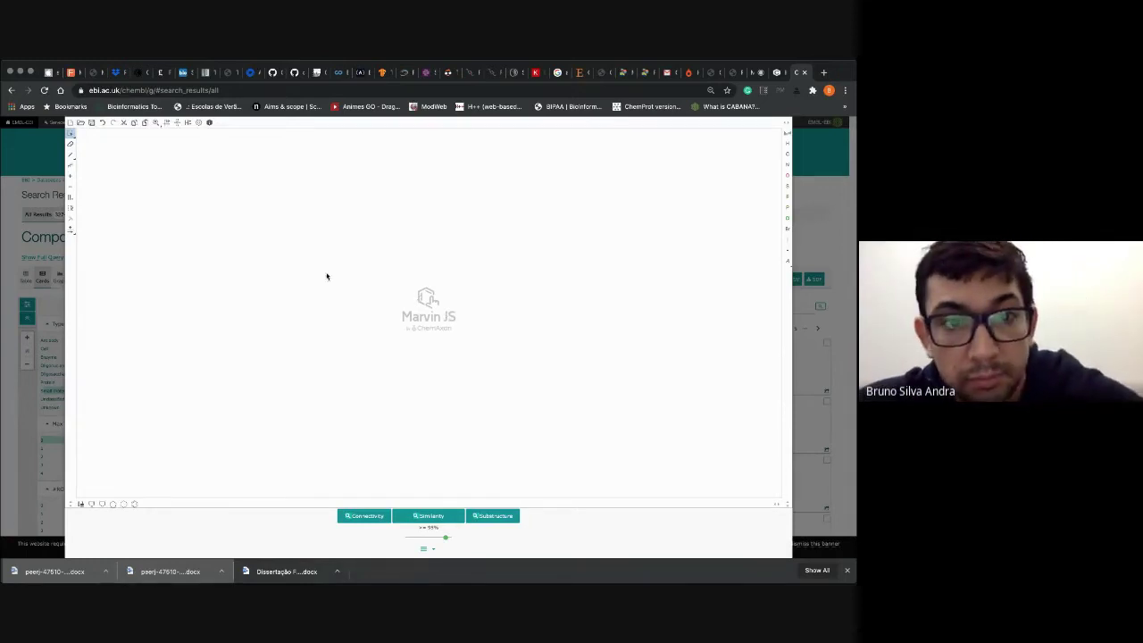
Step: Paste the copied hesperidin SMILES as a structure and run a similarity search with a 70% threshold
{"action": "key", "text": "super+v"}
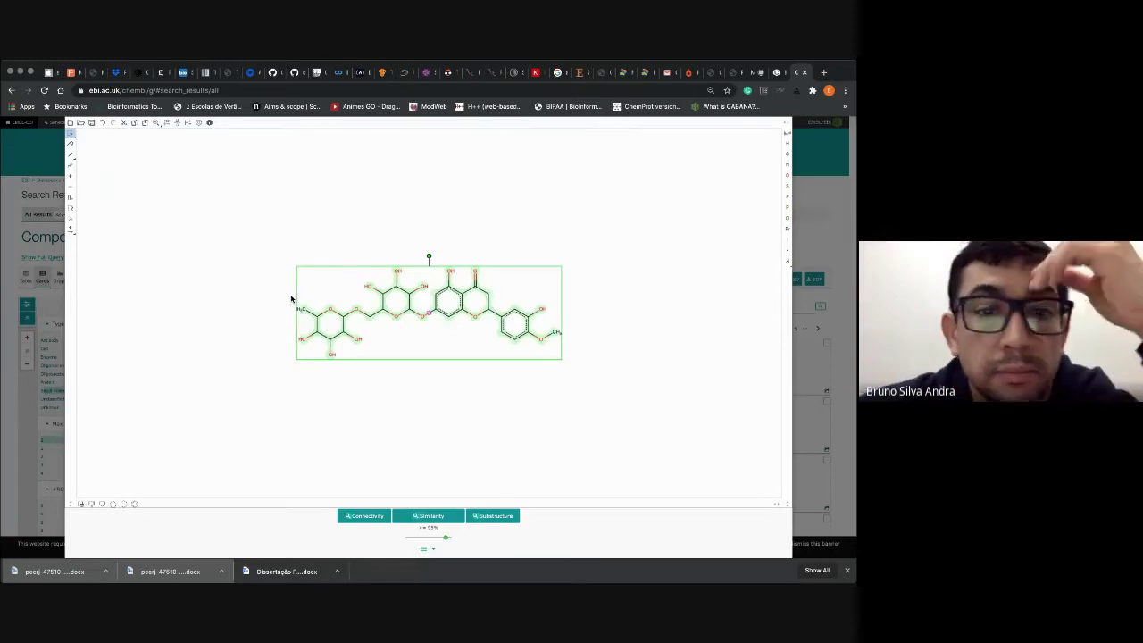
{"action": "left_click", "coordinate": [326, 370]}
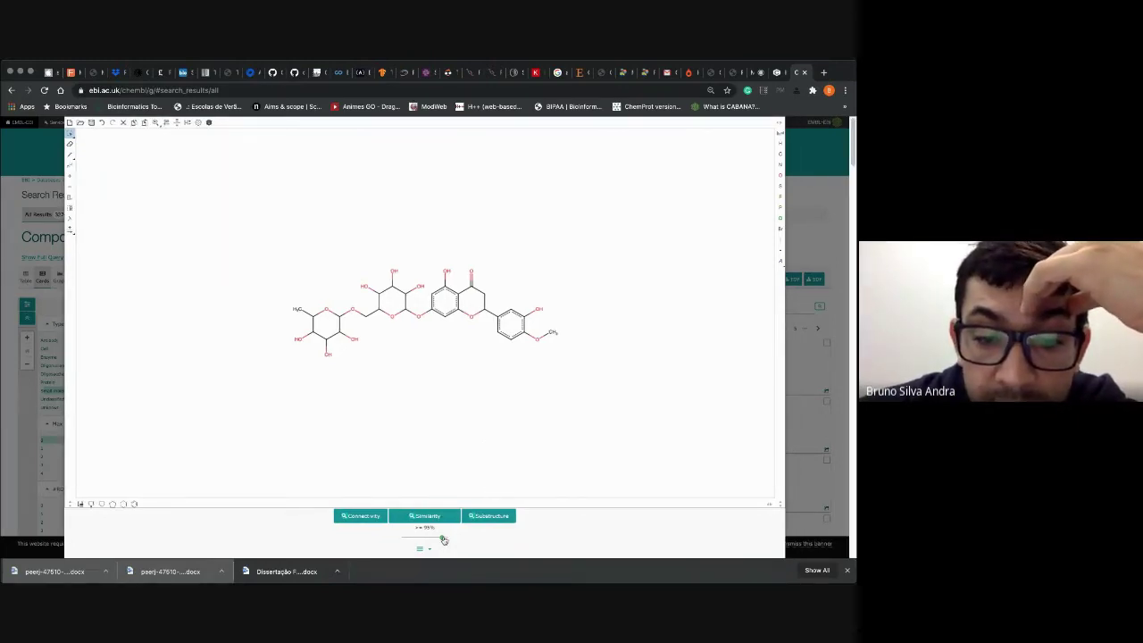
{"action": "left_click_drag", "start_coordinate": [443, 540], "coordinate": [425, 541]}
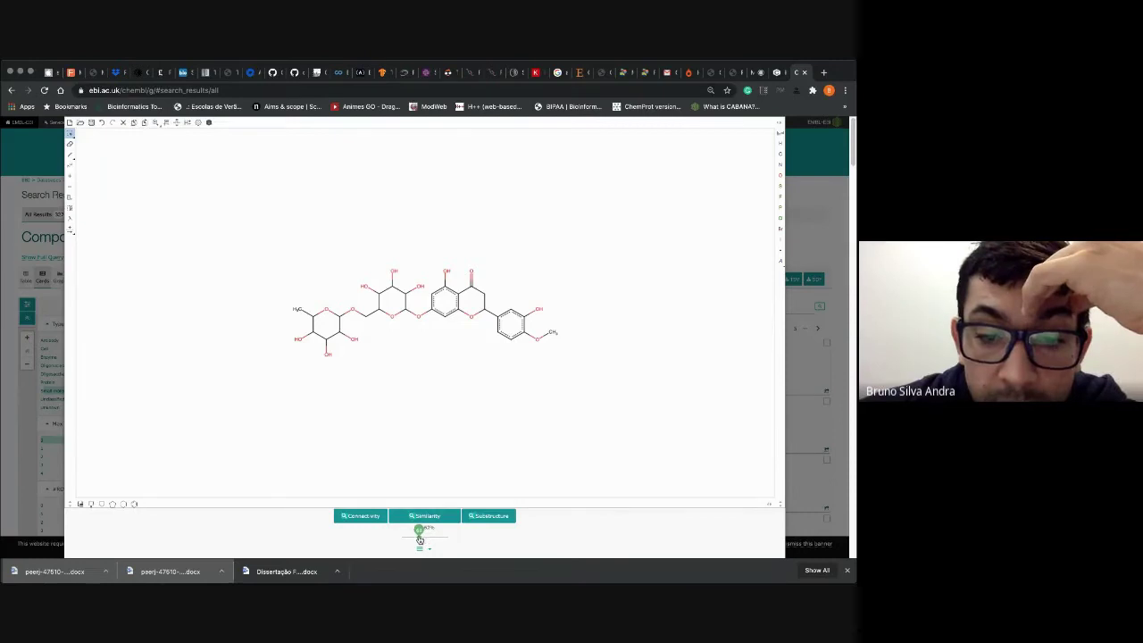
{"action": "left_click_drag", "start_coordinate": [420, 540], "coordinate": [412, 541]}
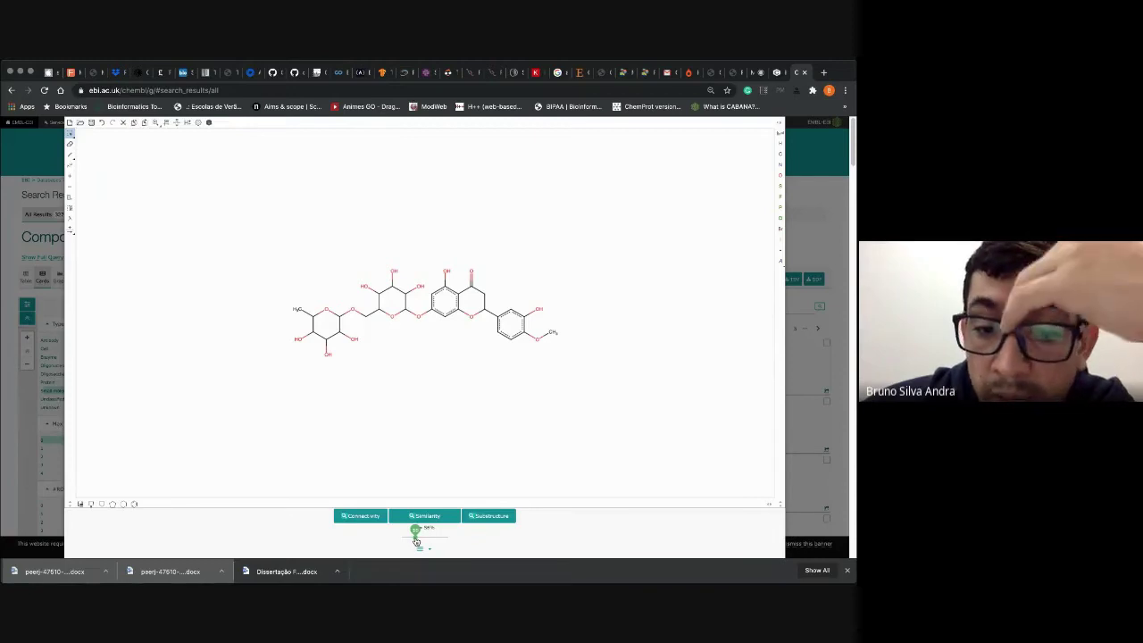
{"action": "left_click_drag", "start_coordinate": [416, 542], "coordinate": [425, 541]}
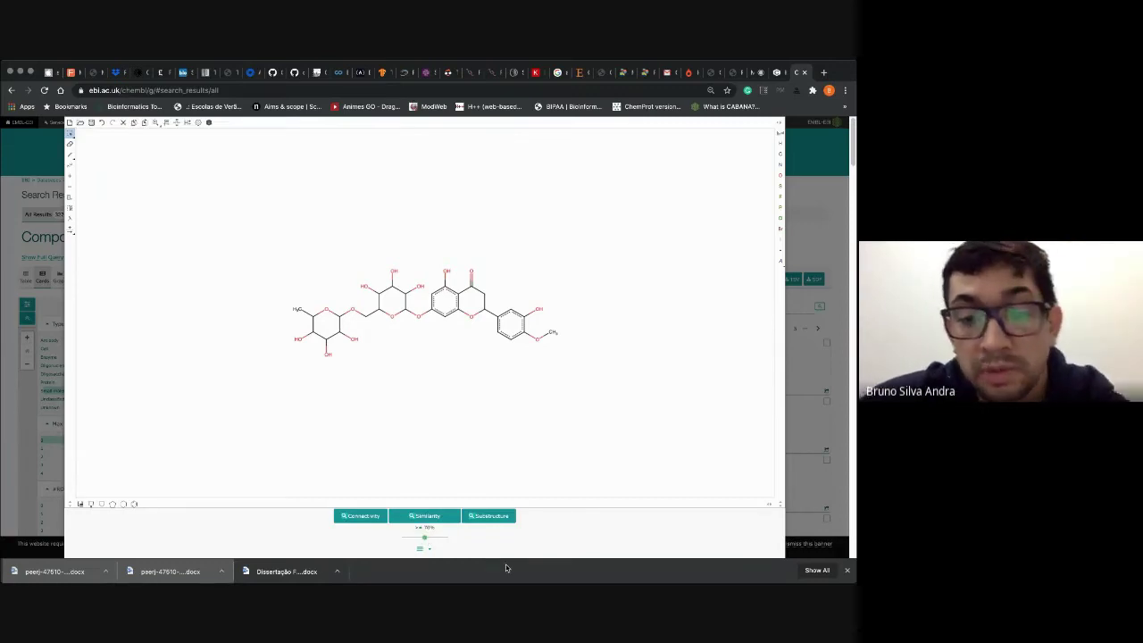
{"action": "left_click", "coordinate": [427, 516]}
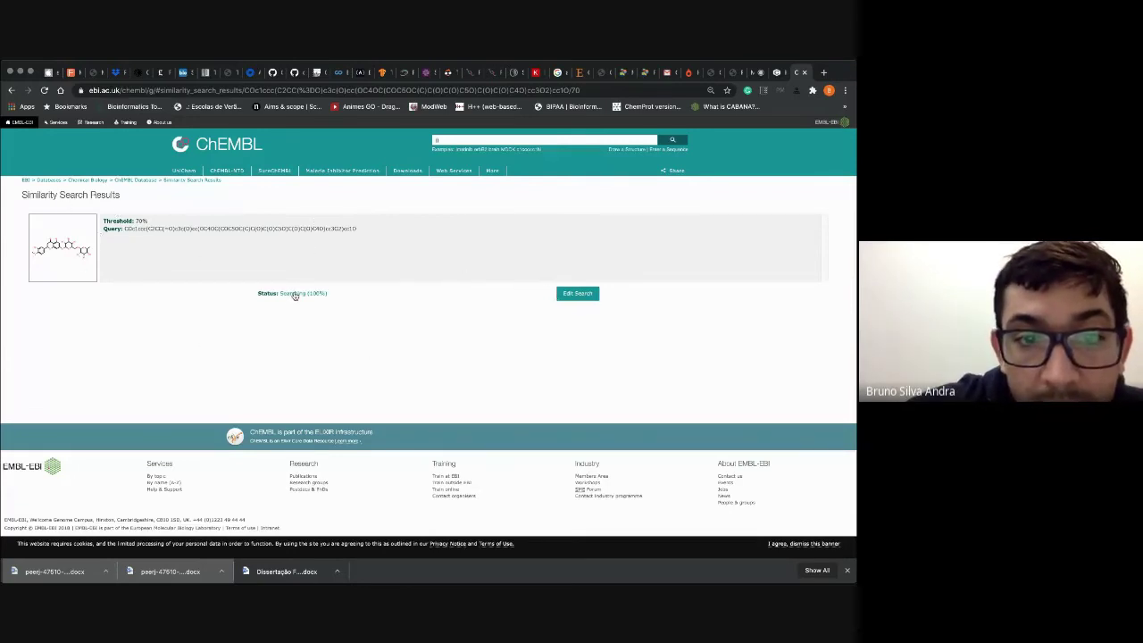
Step: Rerun the hesperidin similarity search at 70% from a reopened structure editor and look through the matching compounds
{"action": "left_click", "coordinate": [11, 91]}
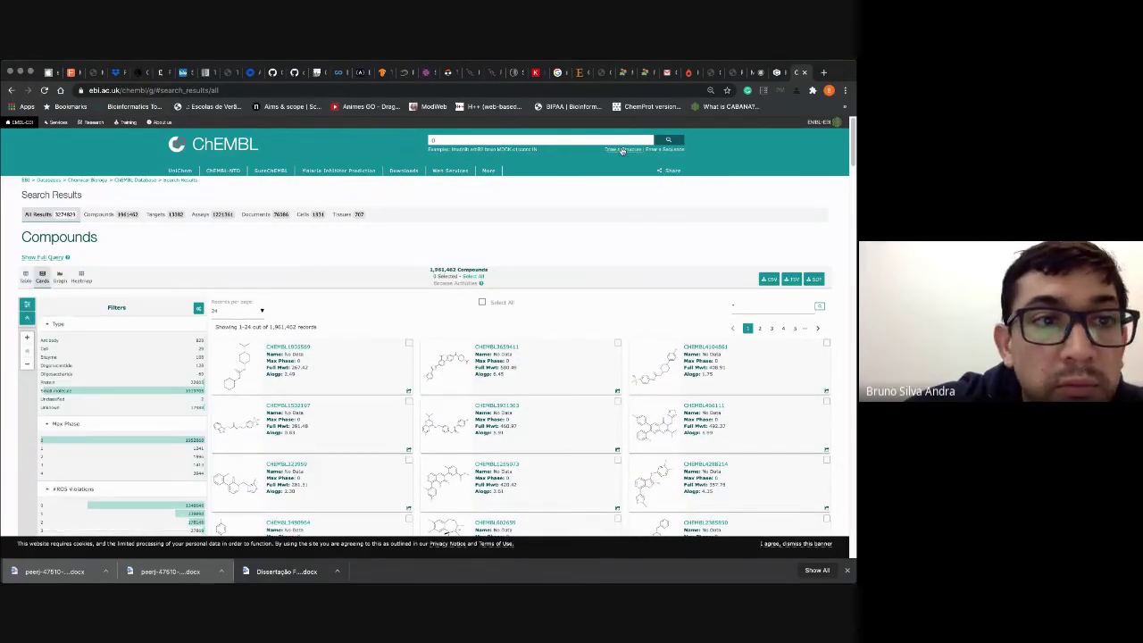
{"action": "left_click", "coordinate": [623, 150]}
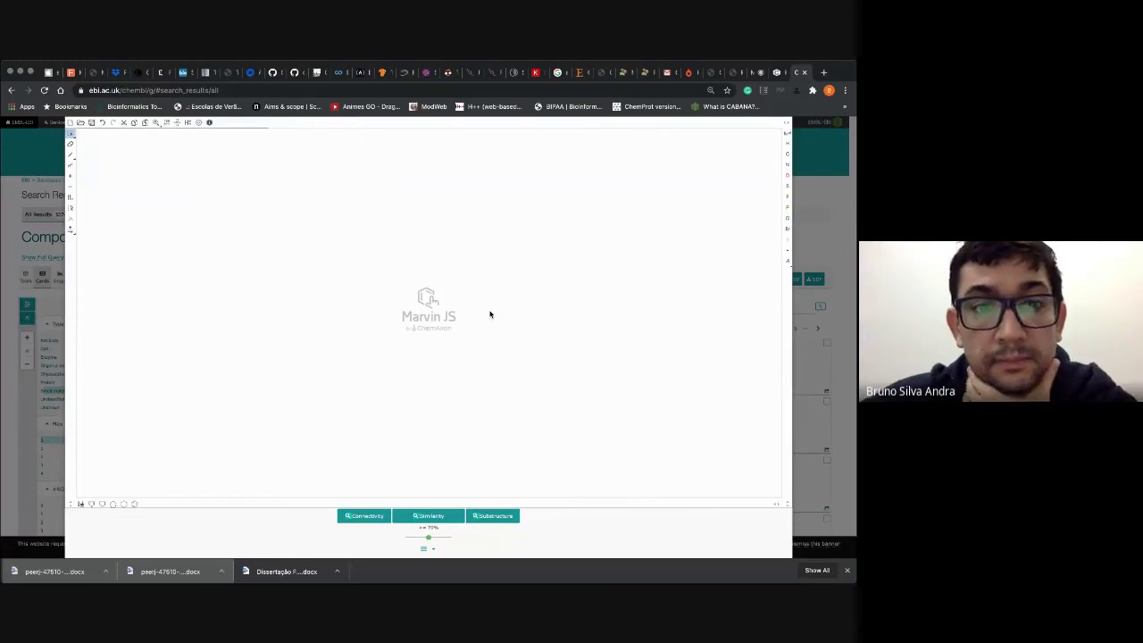
{"action": "left_click", "coordinate": [426, 518]}
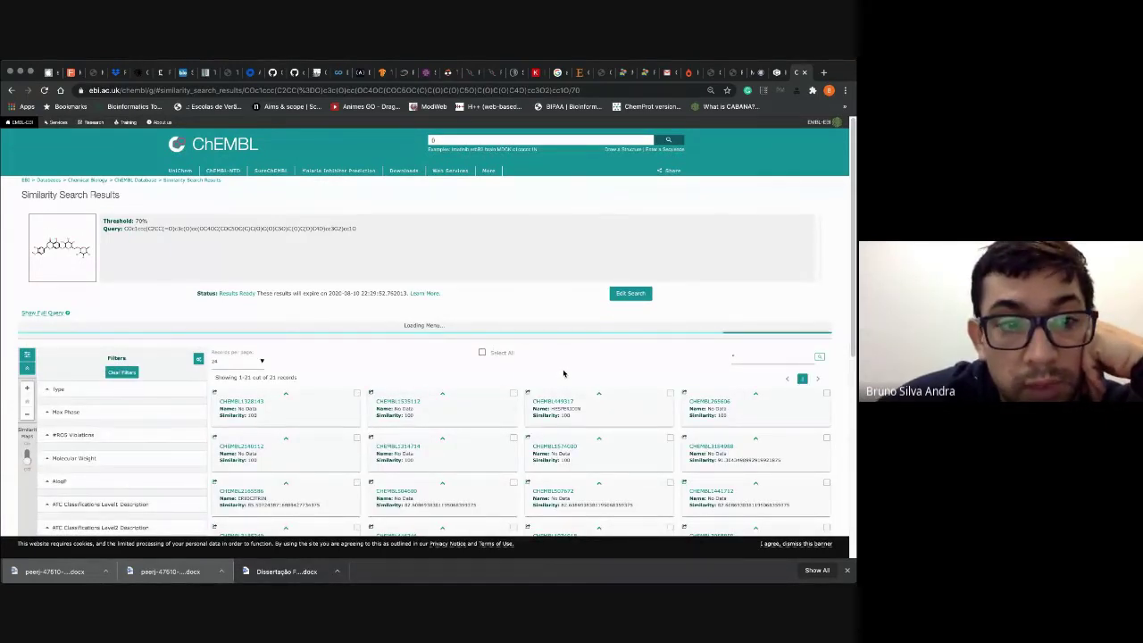
{"action": "scroll", "coordinate": [564, 374], "scroll_direction": "down", "scroll_amount": 3}
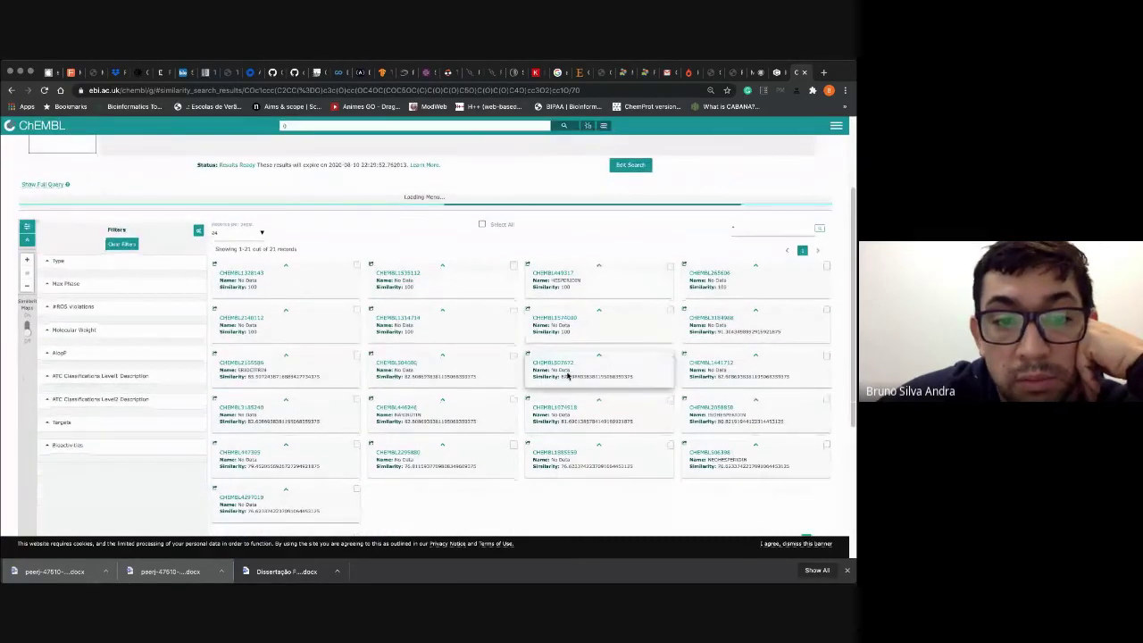
Step: Look over the hesperidin similarity search results, including the query summary, filter categories and compound structure cards
{"action": "scroll", "coordinate": [566, 375], "scroll_direction": "down", "scroll_amount": 2}
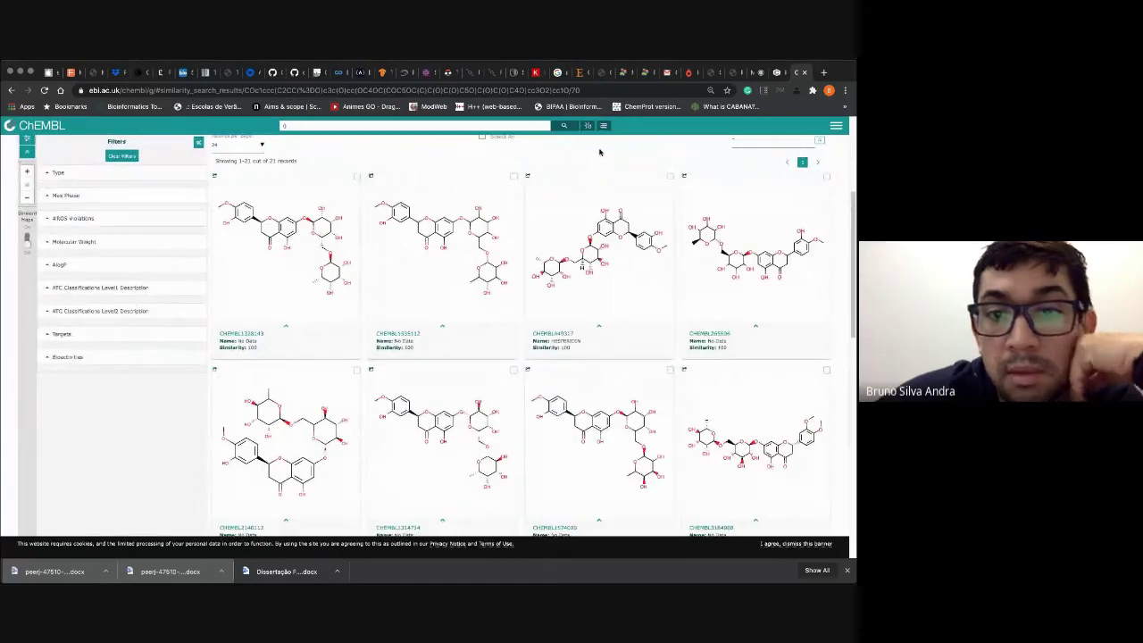
{"action": "scroll", "coordinate": [607, 161], "scroll_direction": "up", "scroll_amount": 2}
{"action": "scroll", "coordinate": [609, 164], "scroll_direction": "up", "scroll_amount": 3}
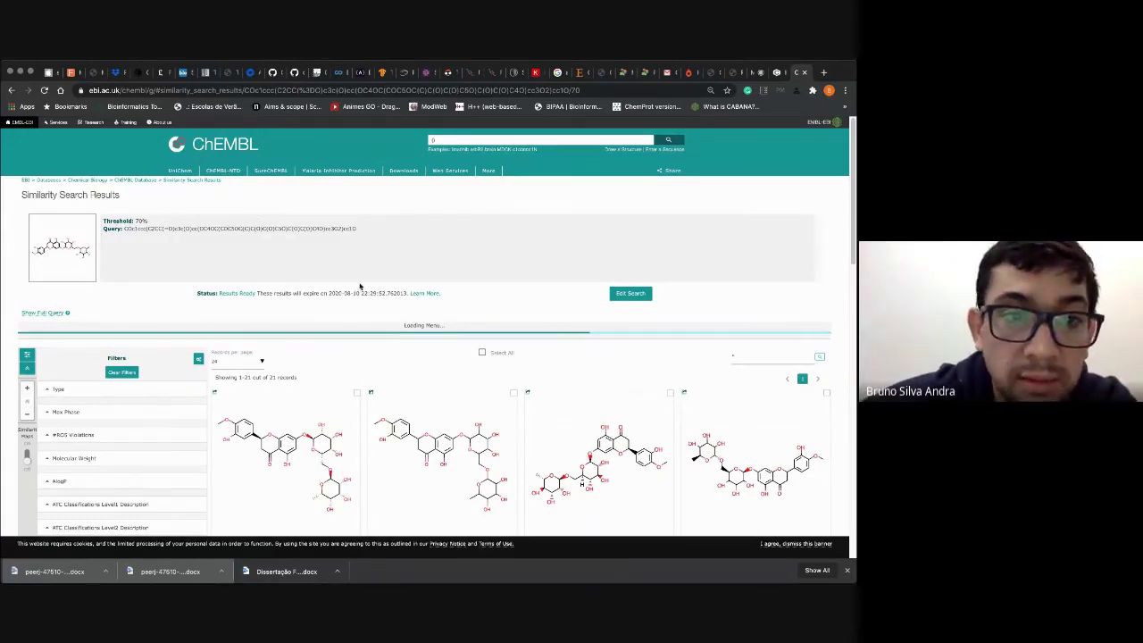
{"action": "scroll", "coordinate": [363, 282], "scroll_direction": "down", "scroll_amount": 3}
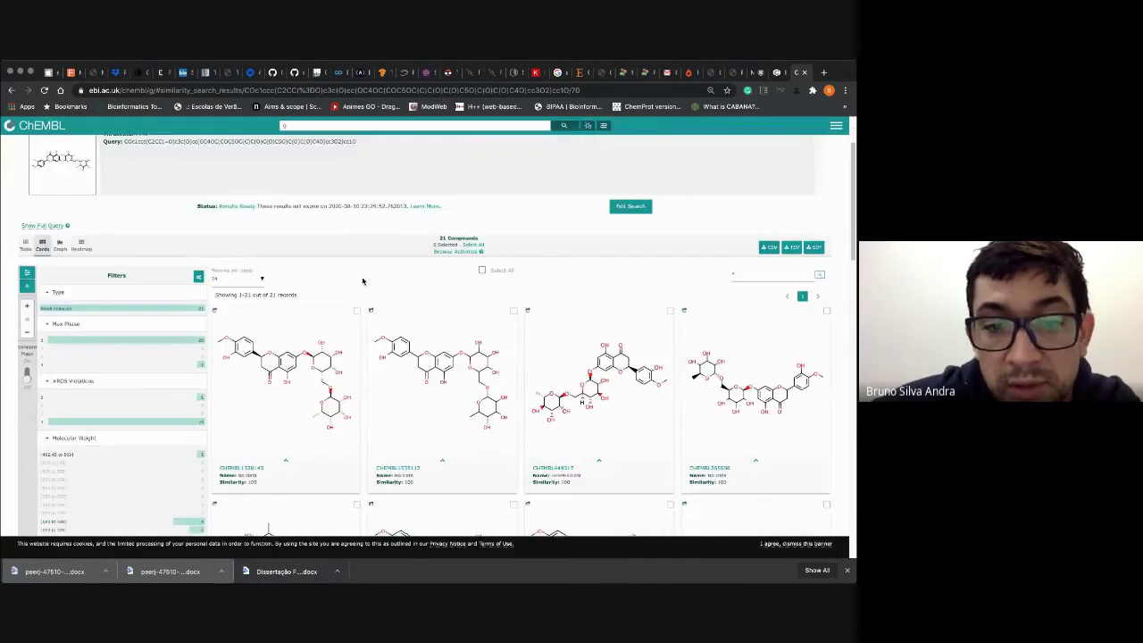
{"action": "scroll", "coordinate": [364, 282], "scroll_direction": "down", "scroll_amount": 1}
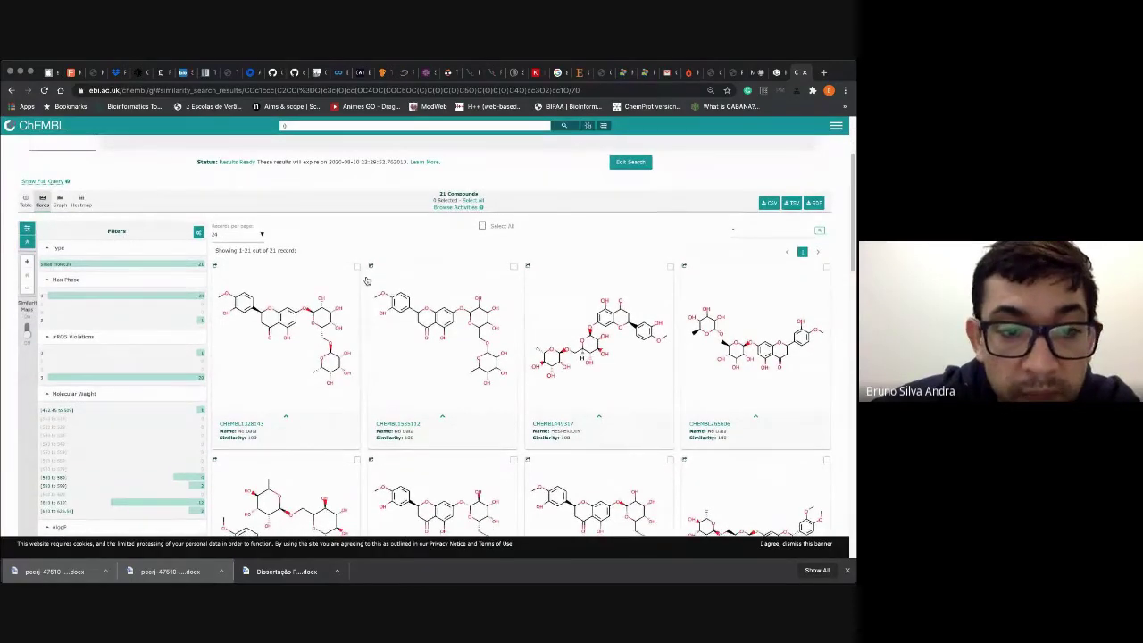
{"action": "scroll", "coordinate": [335, 405], "scroll_direction": "down", "scroll_amount": 1}
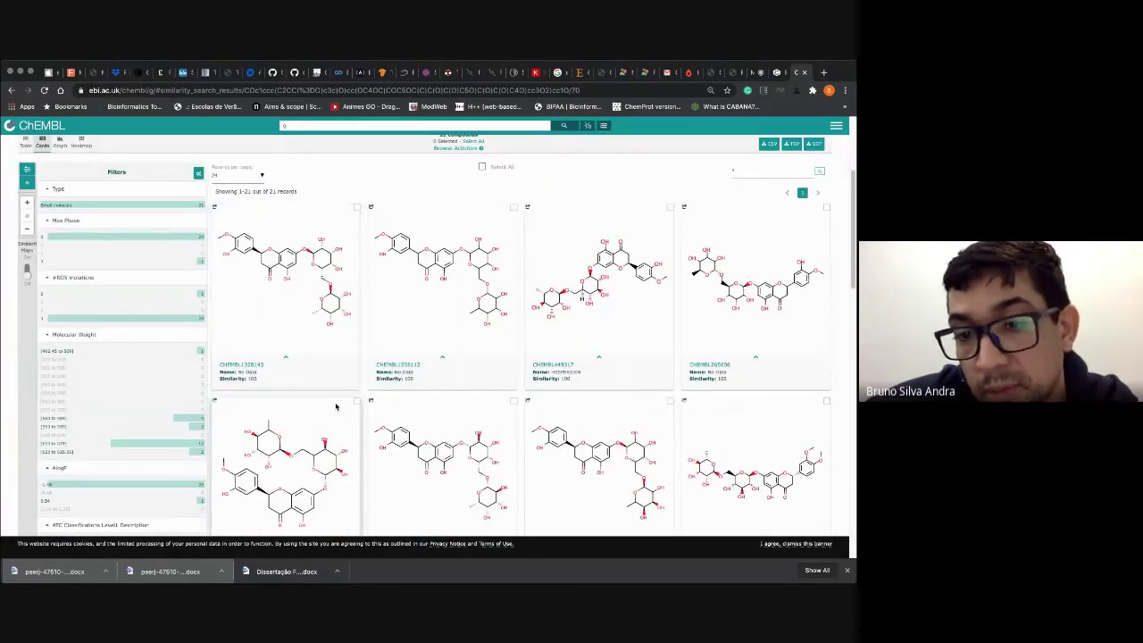
Step: Compare the names and similarity scores of the first-row compounds, including the card named HESPERIDIN
{"action": "scroll", "coordinate": [336, 406], "scroll_direction": "down", "scroll_amount": 1}
{"action": "scroll", "coordinate": [336, 406], "scroll_direction": "down", "scroll_amount": 1}
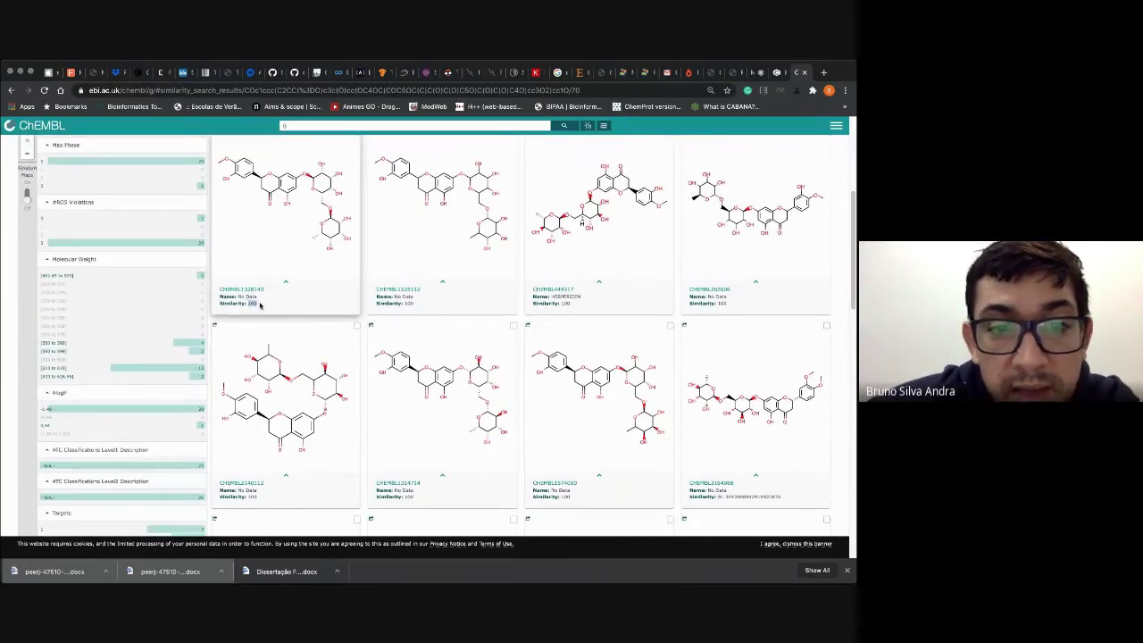
{"action": "double_click", "coordinate": [398, 304]}
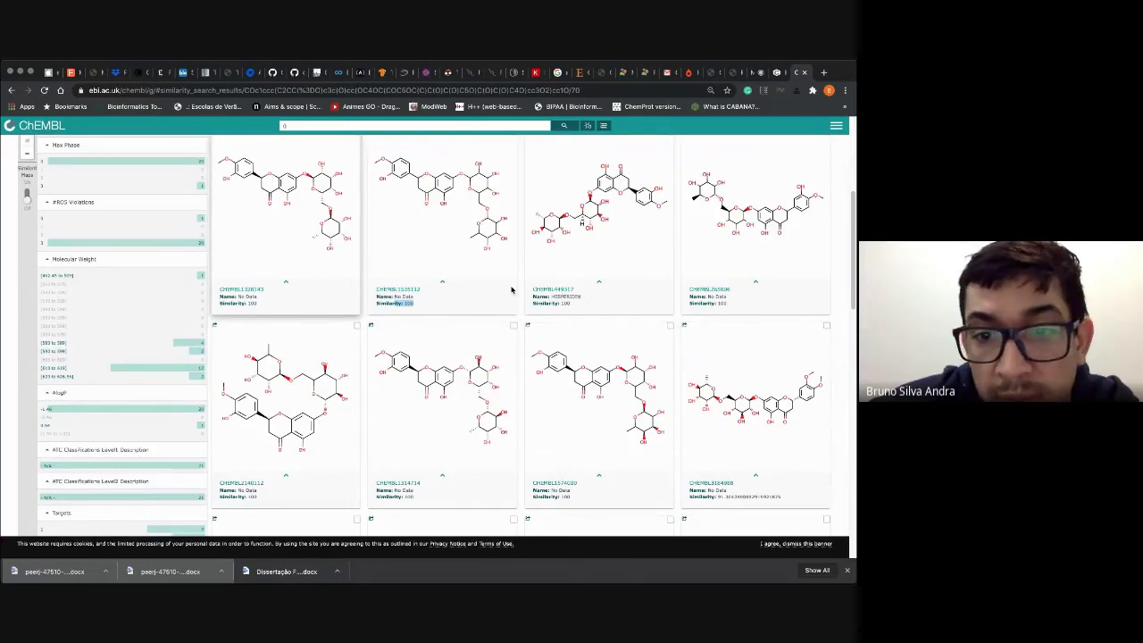
{"action": "triple_click", "coordinate": [578, 304]}
{"action": "left_click_drag", "start_coordinate": [581, 298], "coordinate": [537, 298]}
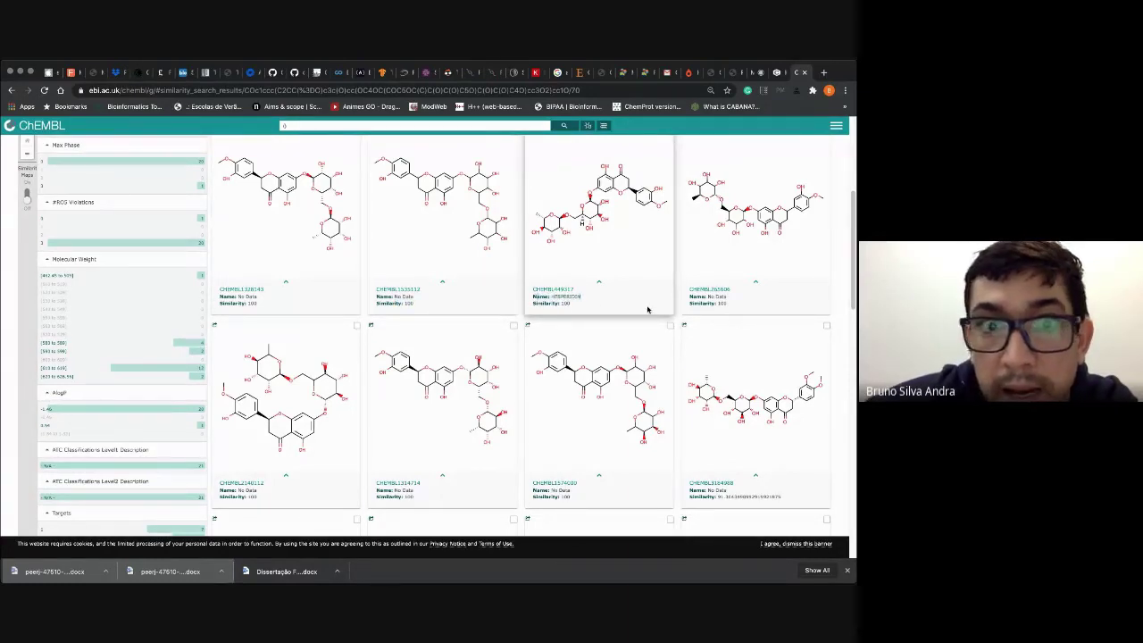
{"action": "scroll", "coordinate": [648, 306], "scroll_direction": "up", "scroll_amount": 2}
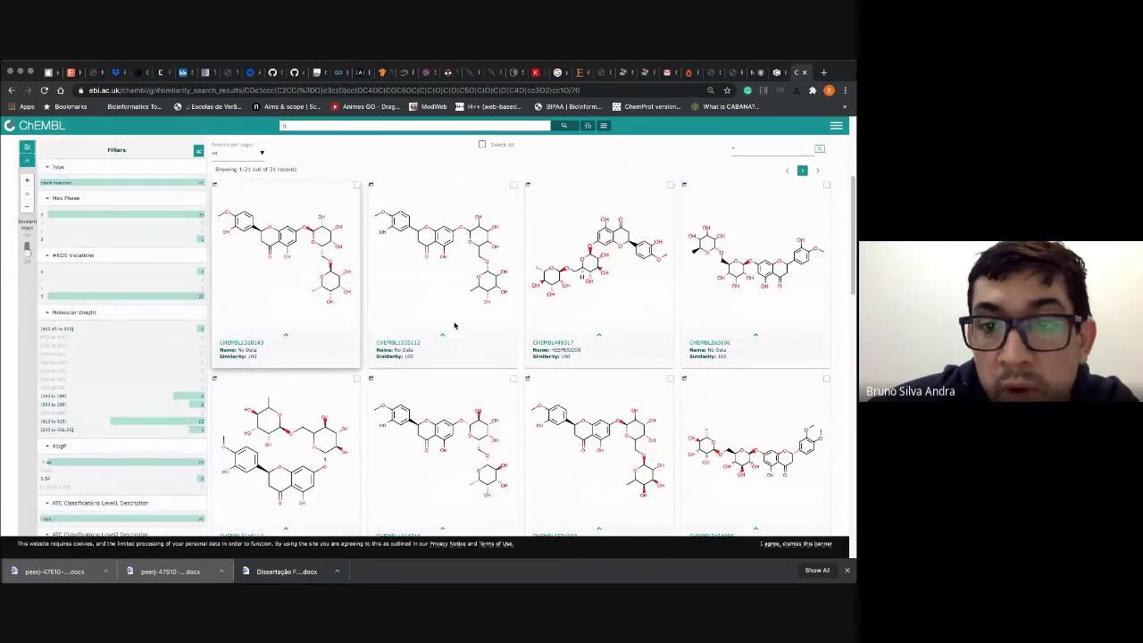
{"action": "scroll", "coordinate": [714, 279], "scroll_direction": "down", "scroll_amount": 3}
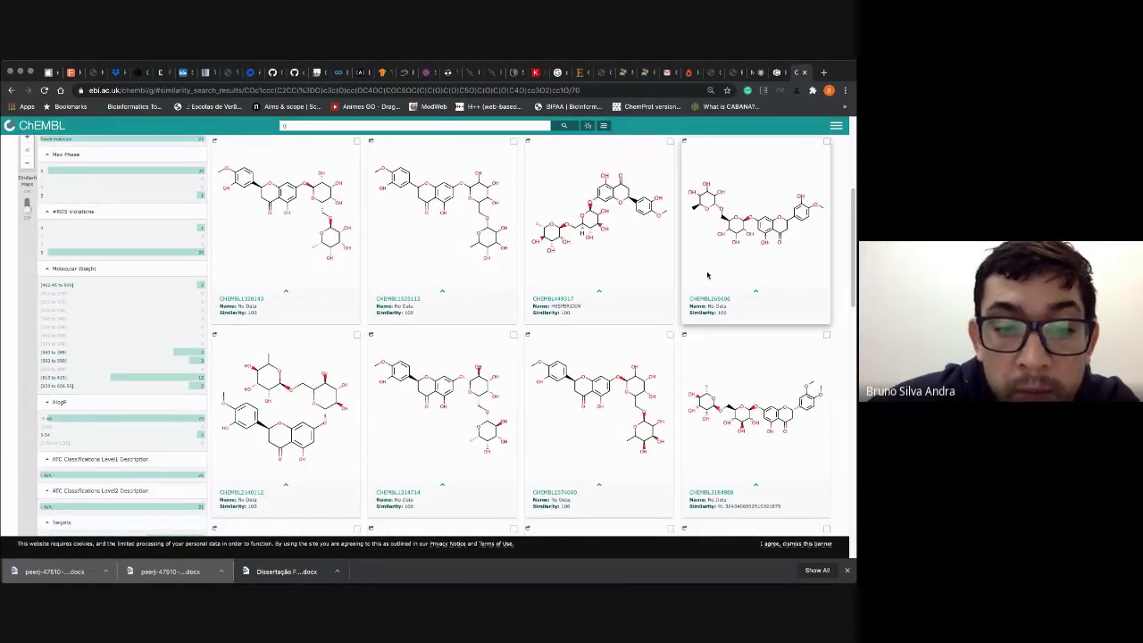
{"action": "scroll", "coordinate": [695, 276], "scroll_direction": "up", "scroll_amount": 3}
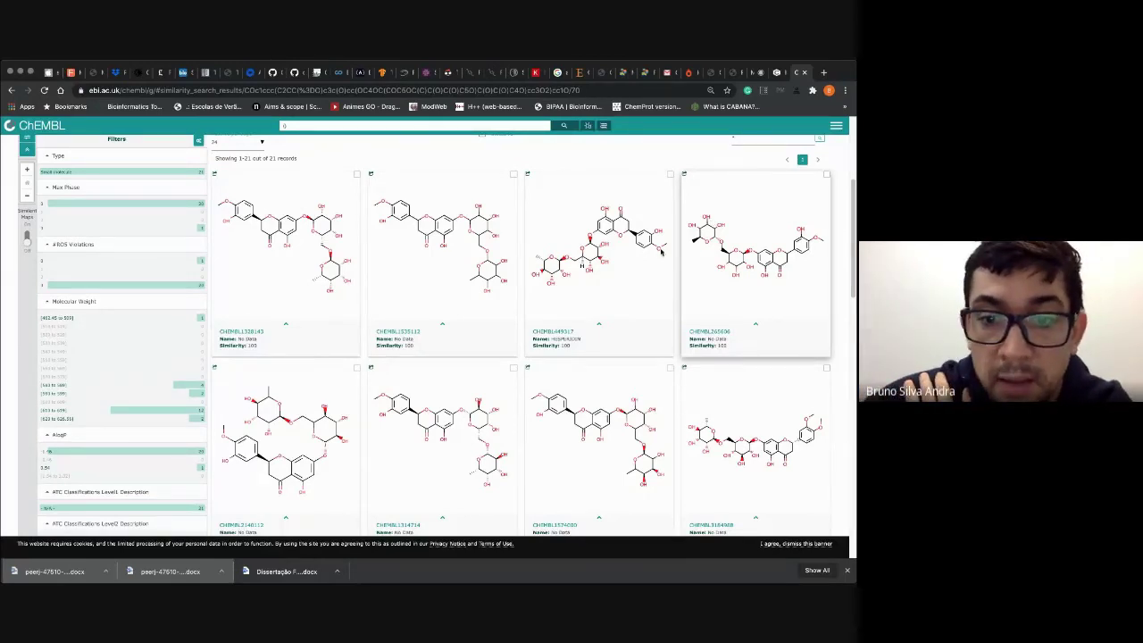
Step: Examine the remaining similar compounds down the results, checking the similarity scores and the name on the ERIOCITRIN card
{"action": "scroll", "coordinate": [661, 253], "scroll_direction": "down", "scroll_amount": 3}
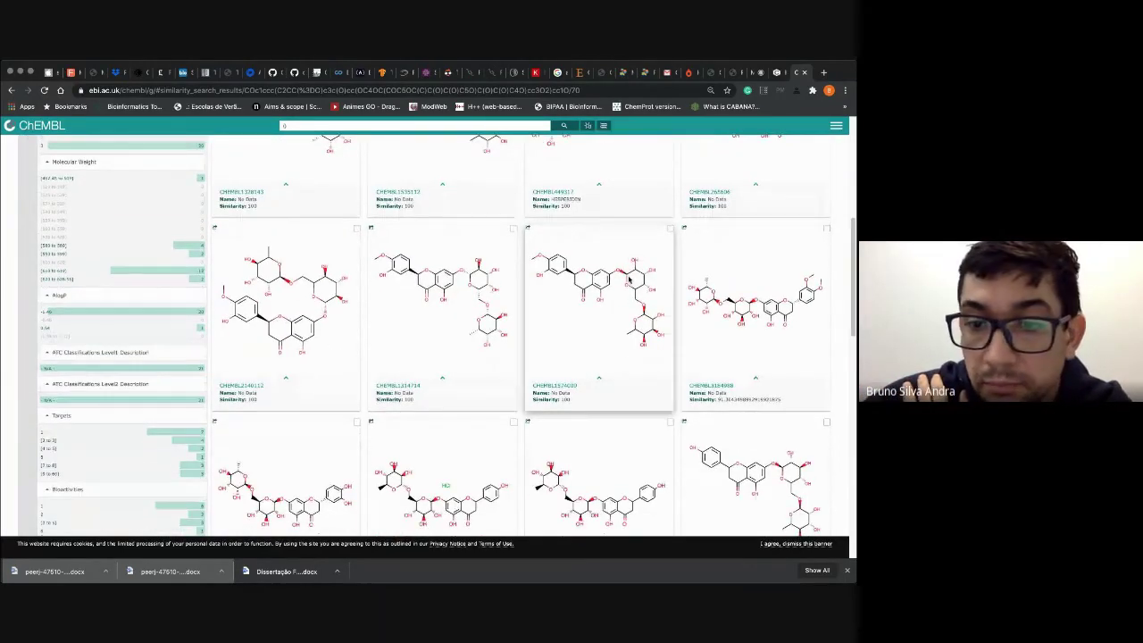
{"action": "scroll", "coordinate": [629, 279], "scroll_direction": "down", "scroll_amount": 2}
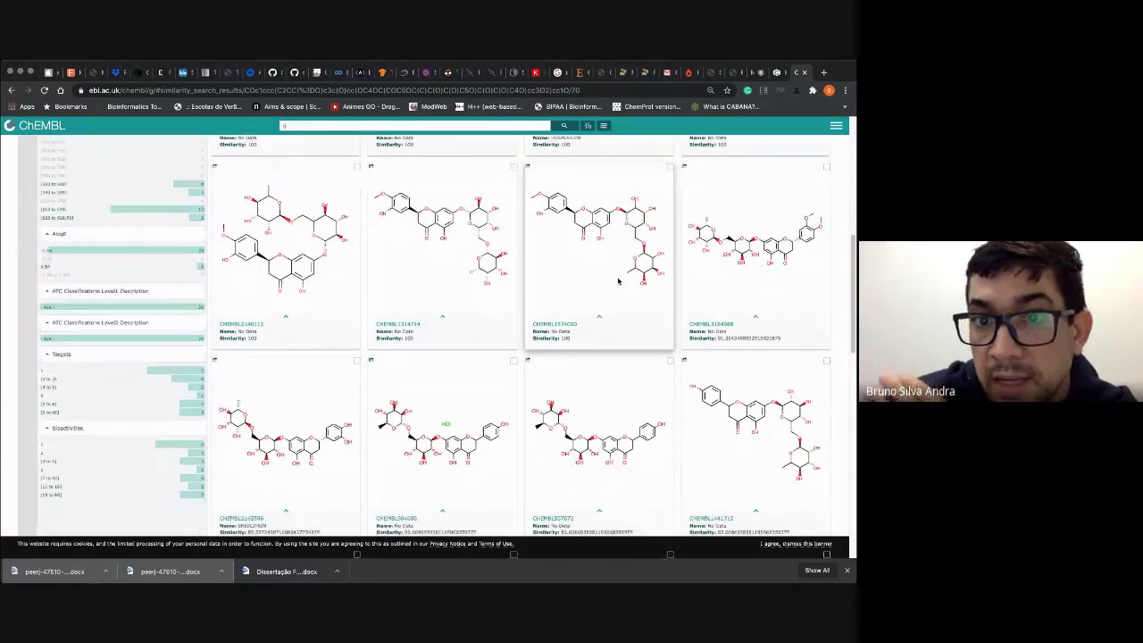
{"action": "scroll", "coordinate": [585, 272], "scroll_direction": "down", "scroll_amount": 1}
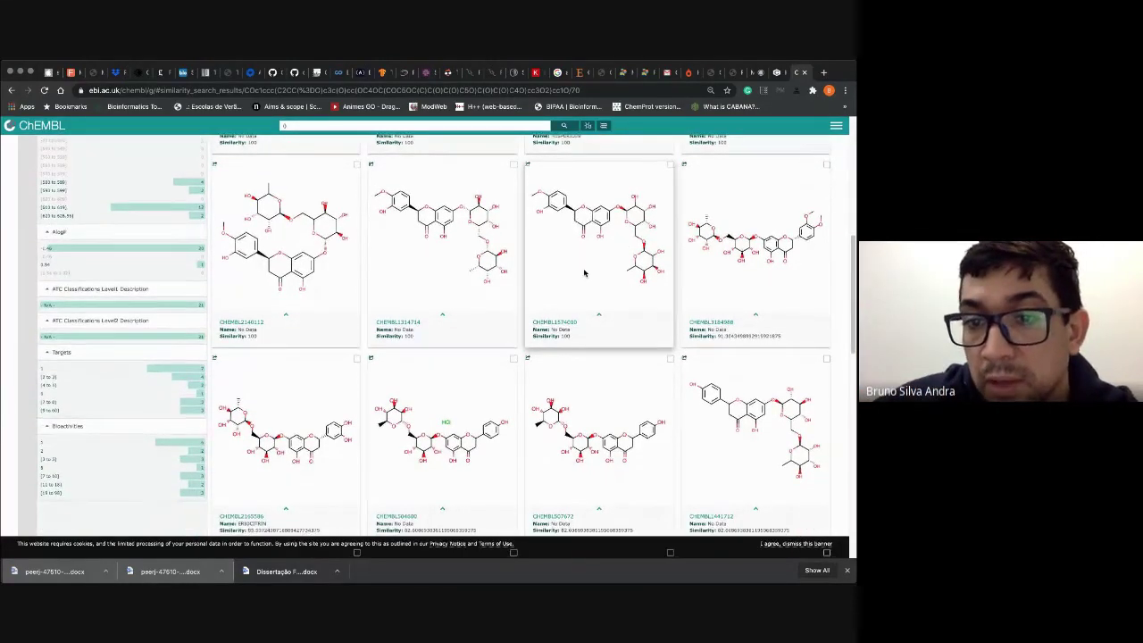
{"action": "scroll", "coordinate": [585, 273], "scroll_direction": "down", "scroll_amount": 2}
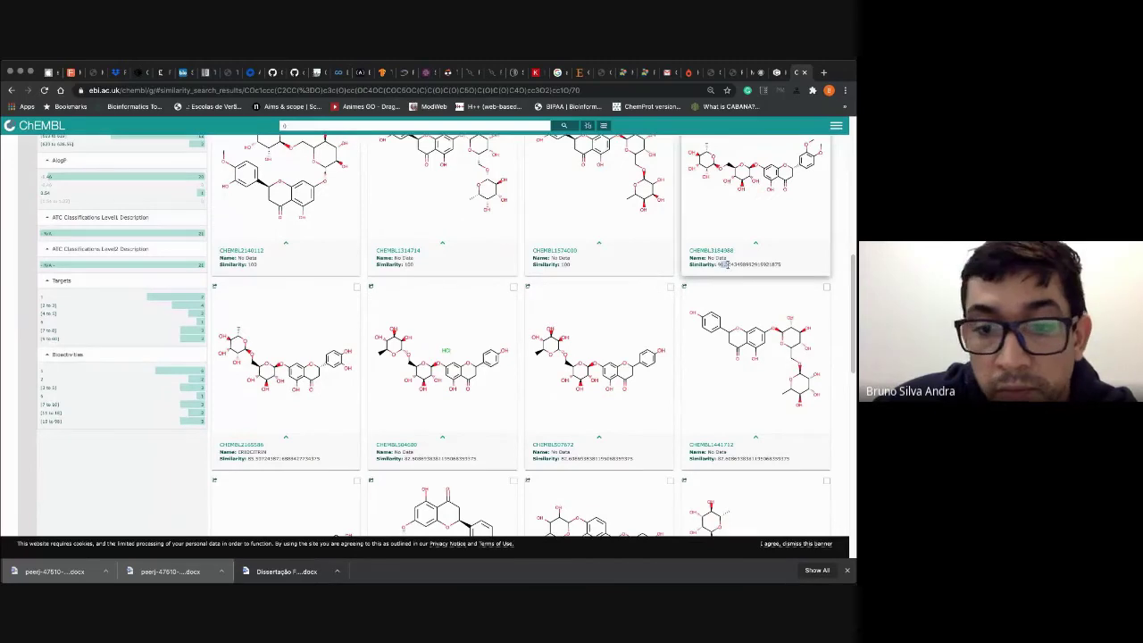
{"action": "scroll", "coordinate": [453, 434], "scroll_direction": "down", "scroll_amount": 1}
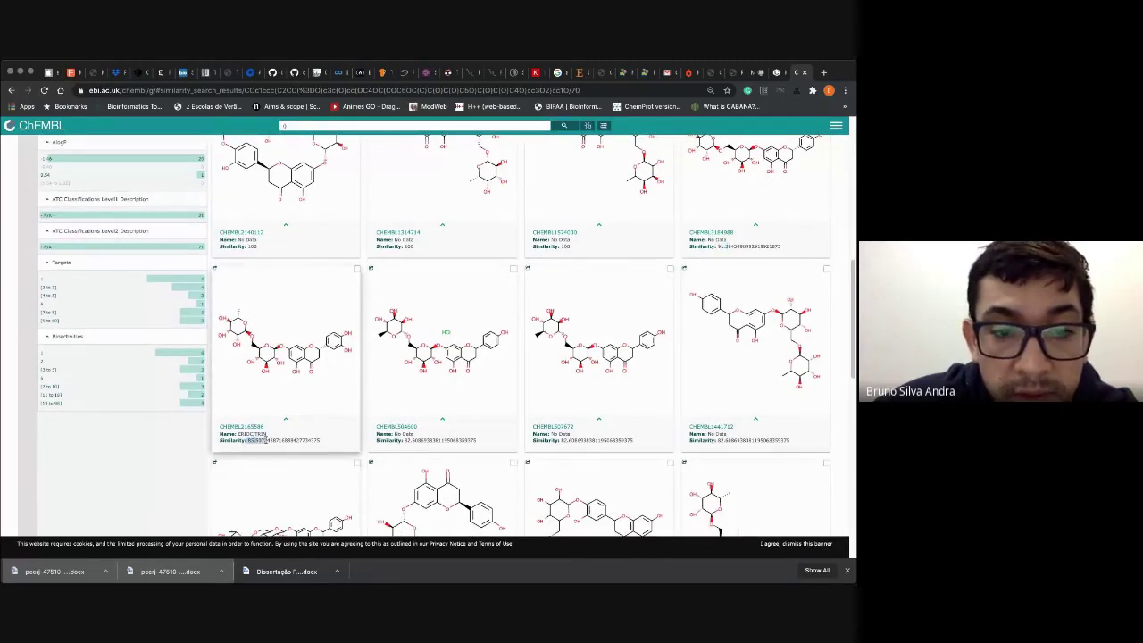
{"action": "left_click", "coordinate": [240, 434]}
{"action": "left_click_drag", "start_coordinate": [239, 434], "coordinate": [265, 433]}
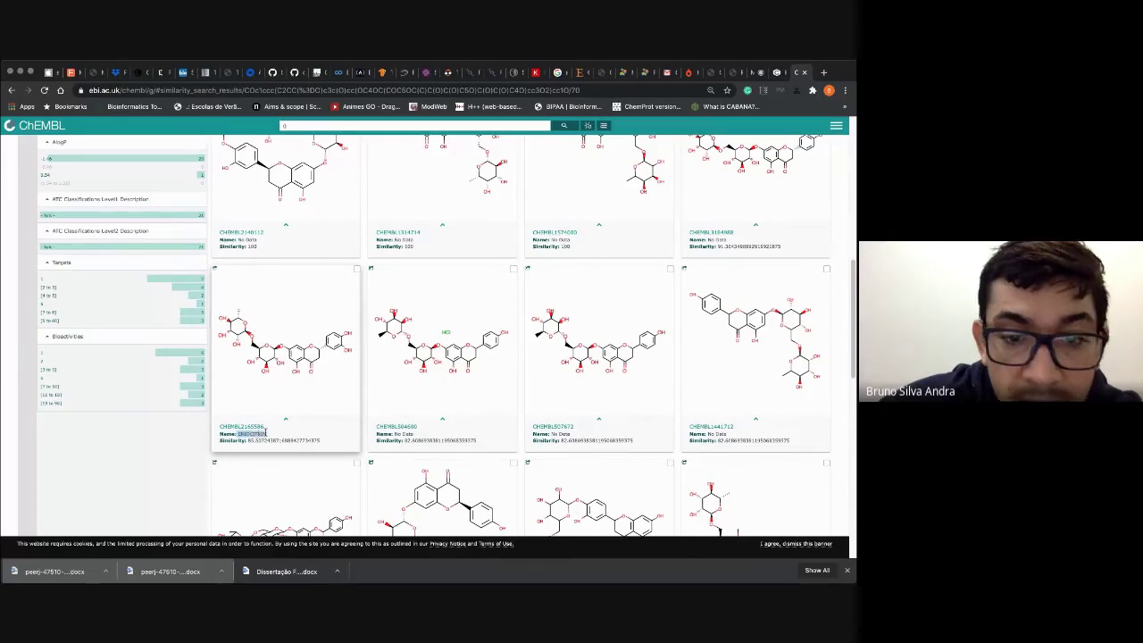
{"action": "left_click", "coordinate": [311, 443]}
{"action": "scroll", "coordinate": [438, 428], "scroll_direction": "down", "scroll_amount": 1}
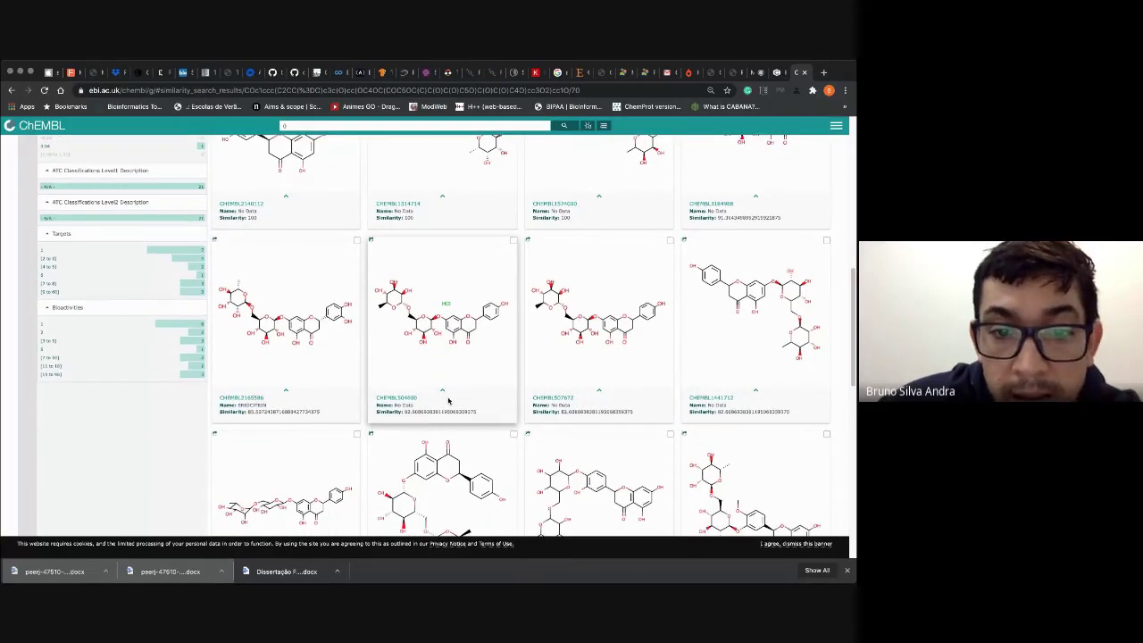
{"action": "scroll", "coordinate": [449, 401], "scroll_direction": "down", "scroll_amount": 1}
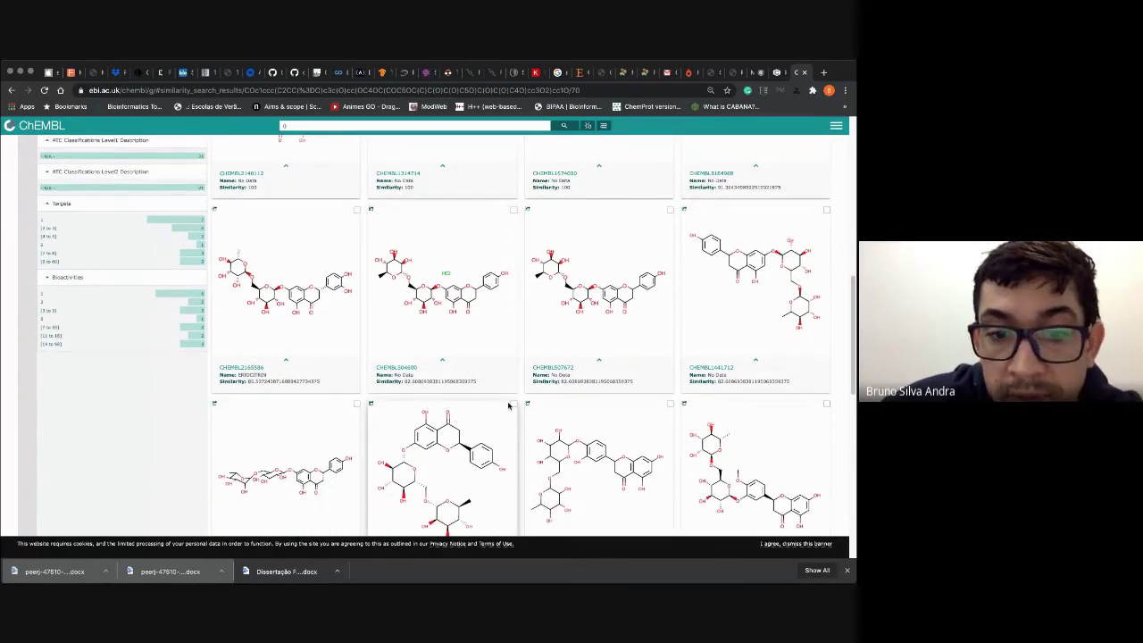
{"action": "scroll", "coordinate": [500, 402], "scroll_direction": "down", "scroll_amount": 5}
{"action": "scroll", "coordinate": [488, 418], "scroll_direction": "up", "scroll_amount": 10}
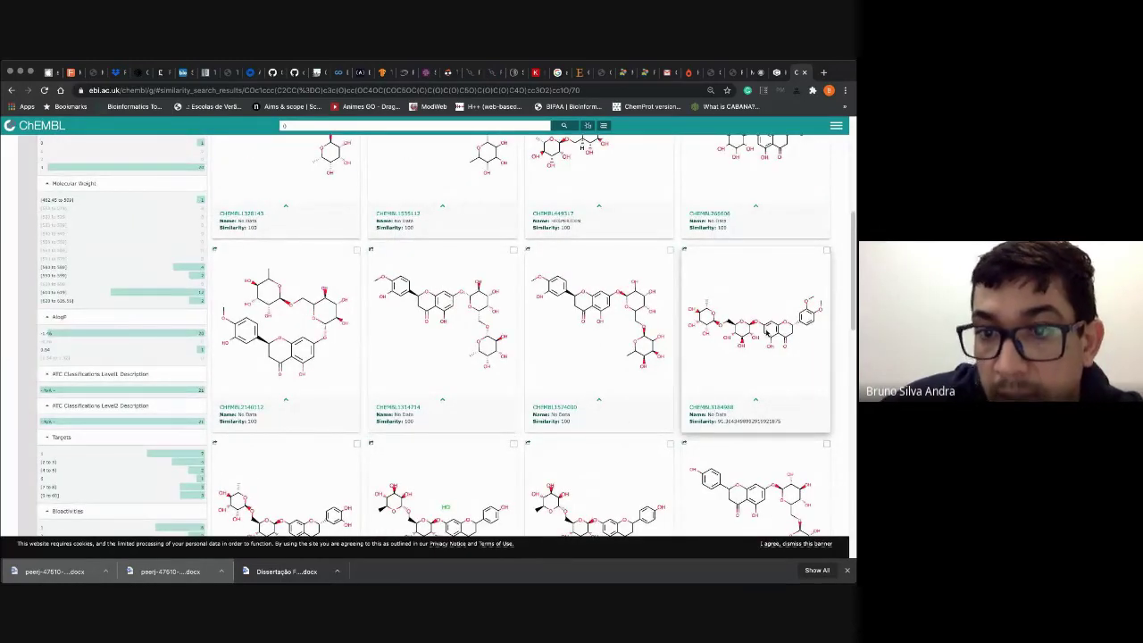
Step: Open the report card of compound CHEMBL3184988 and highlight its ID and full canonical SMILES
{"action": "left_click", "coordinate": [719, 408]}
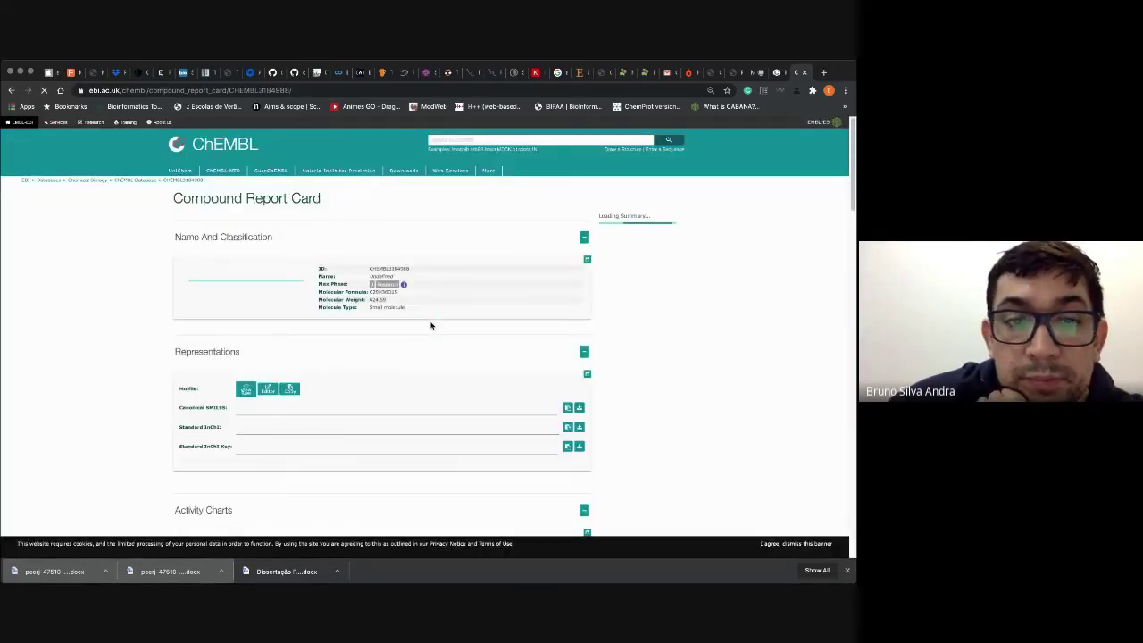
{"action": "scroll", "coordinate": [455, 372], "scroll_direction": "down", "scroll_amount": 1}
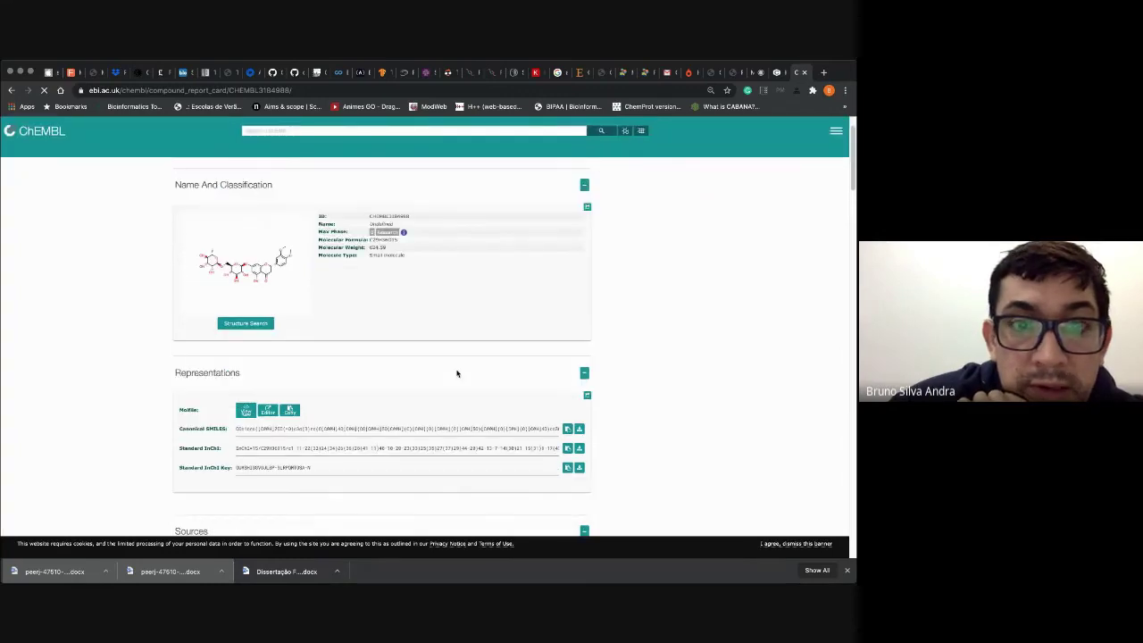
{"action": "scroll", "coordinate": [482, 340], "scroll_direction": "down", "scroll_amount": 5}
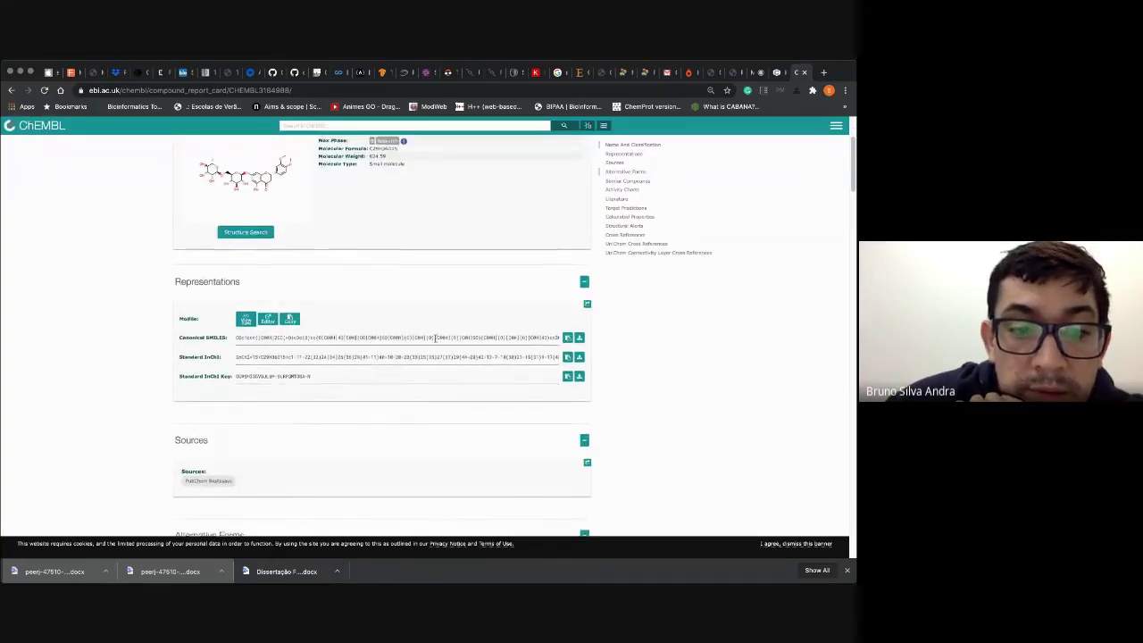
{"action": "scroll", "coordinate": [435, 342], "scroll_direction": "up", "scroll_amount": 5}
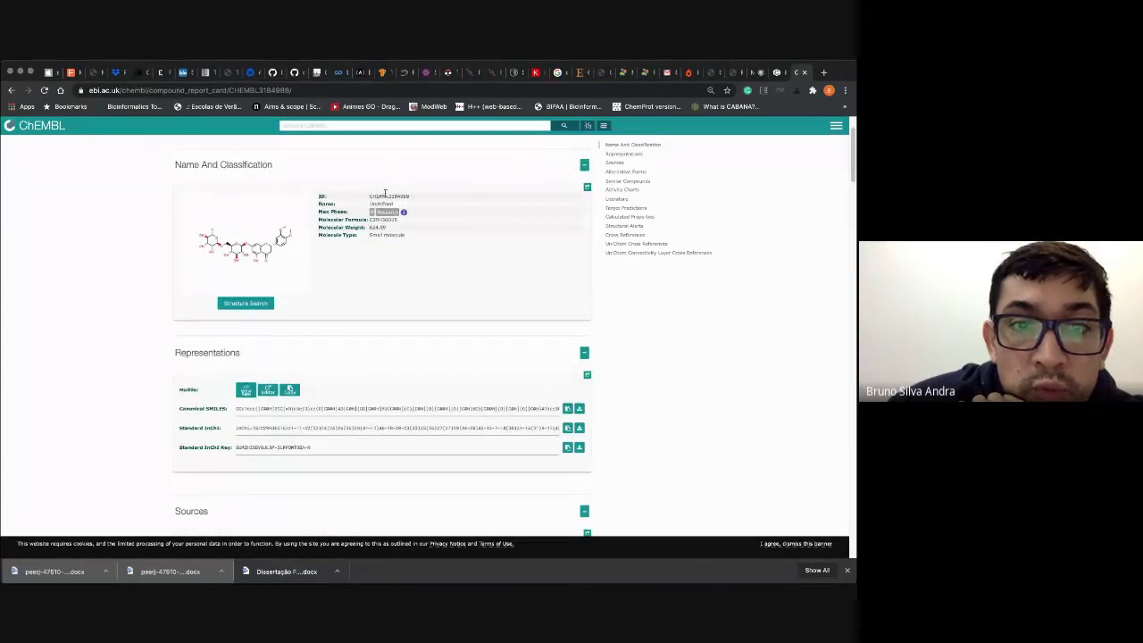
{"action": "double_click", "coordinate": [416, 194]}
{"action": "scroll", "coordinate": [296, 304], "scroll_direction": "down", "scroll_amount": 1}
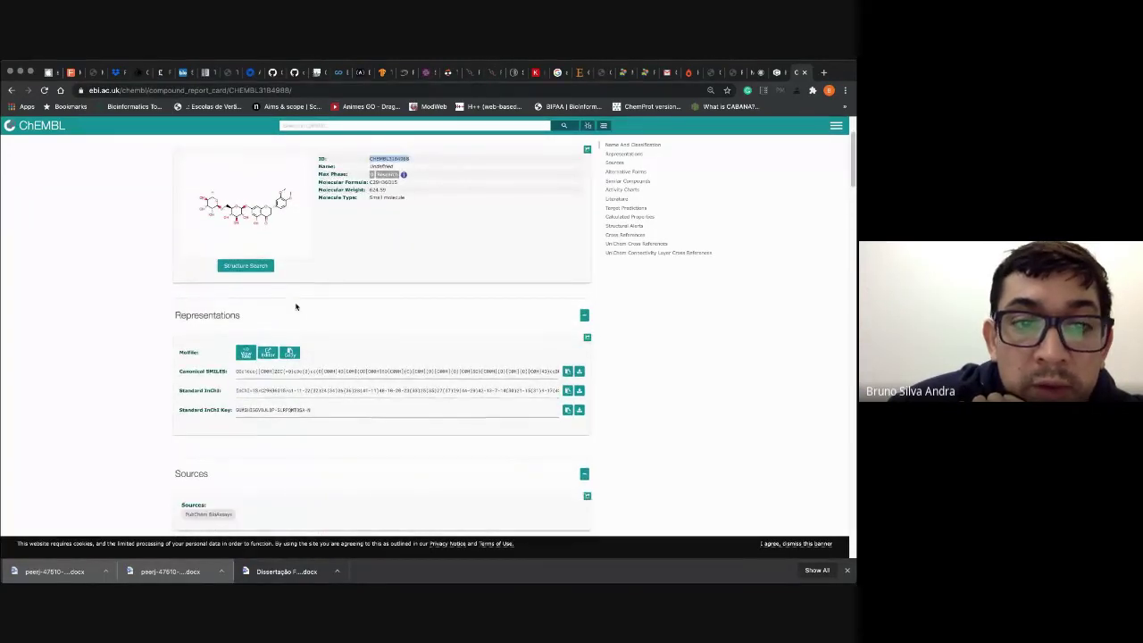
{"action": "double_click", "coordinate": [255, 356]}
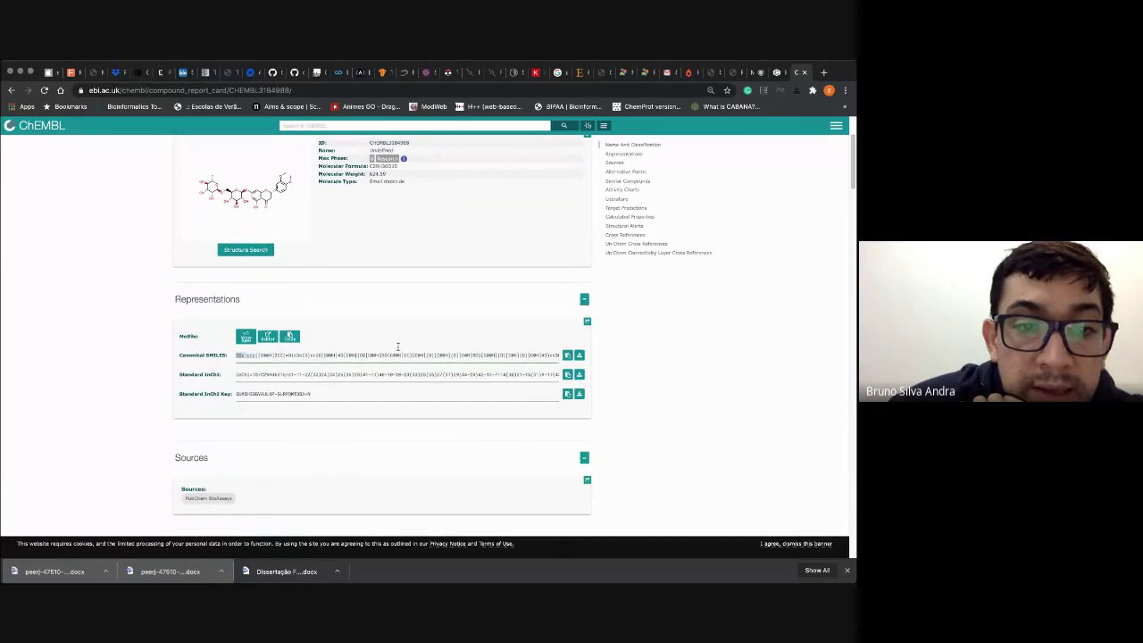
{"action": "key", "text": "super+a"}
Step: Review the compound's Sources and Alternative Forms sections and highlight the PubChem BioAssays source
{"action": "scroll", "coordinate": [278, 290], "scroll_direction": "down", "scroll_amount": 2}
{"action": "scroll", "coordinate": [311, 309], "scroll_direction": "down", "scroll_amount": 4}
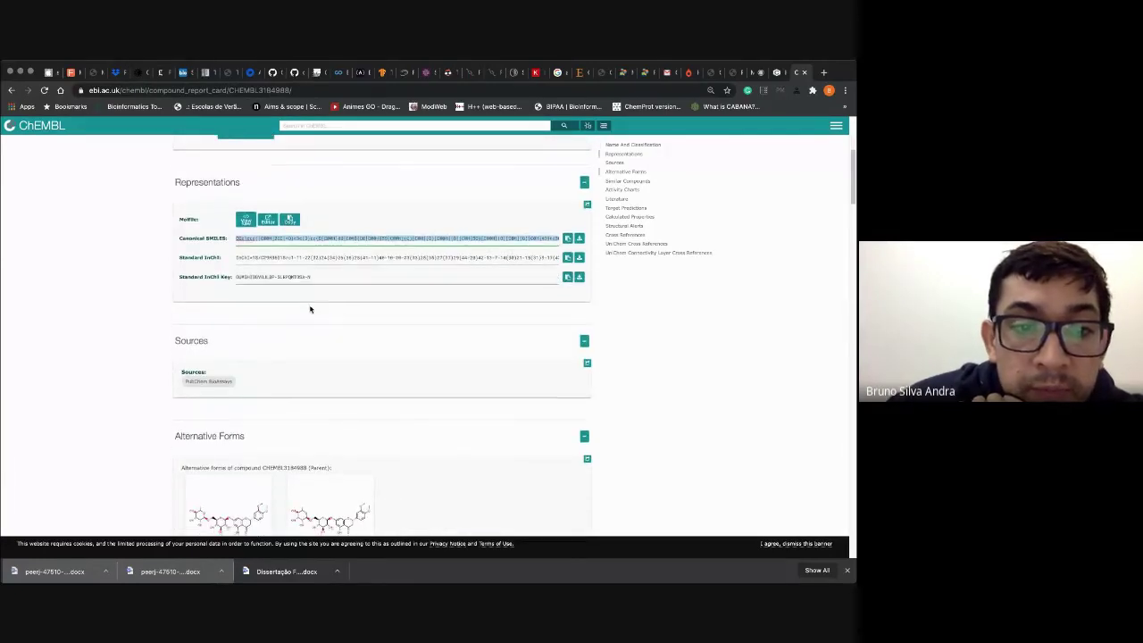
{"action": "scroll", "coordinate": [312, 313], "scroll_direction": "down", "scroll_amount": 2}
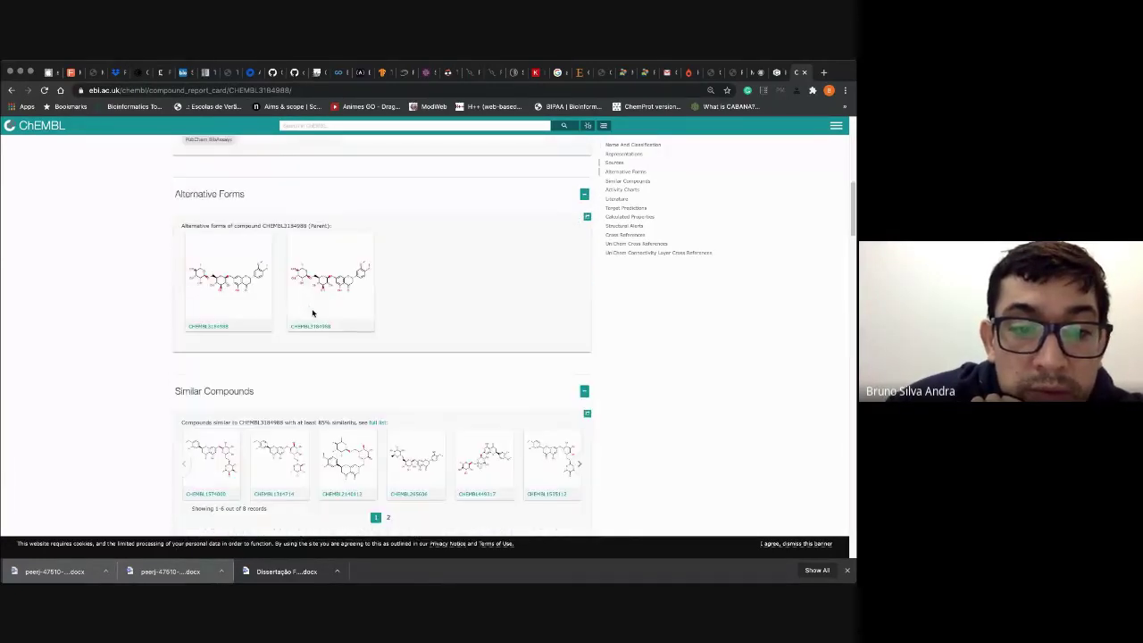
{"action": "scroll", "coordinate": [313, 312], "scroll_direction": "up", "scroll_amount": 2}
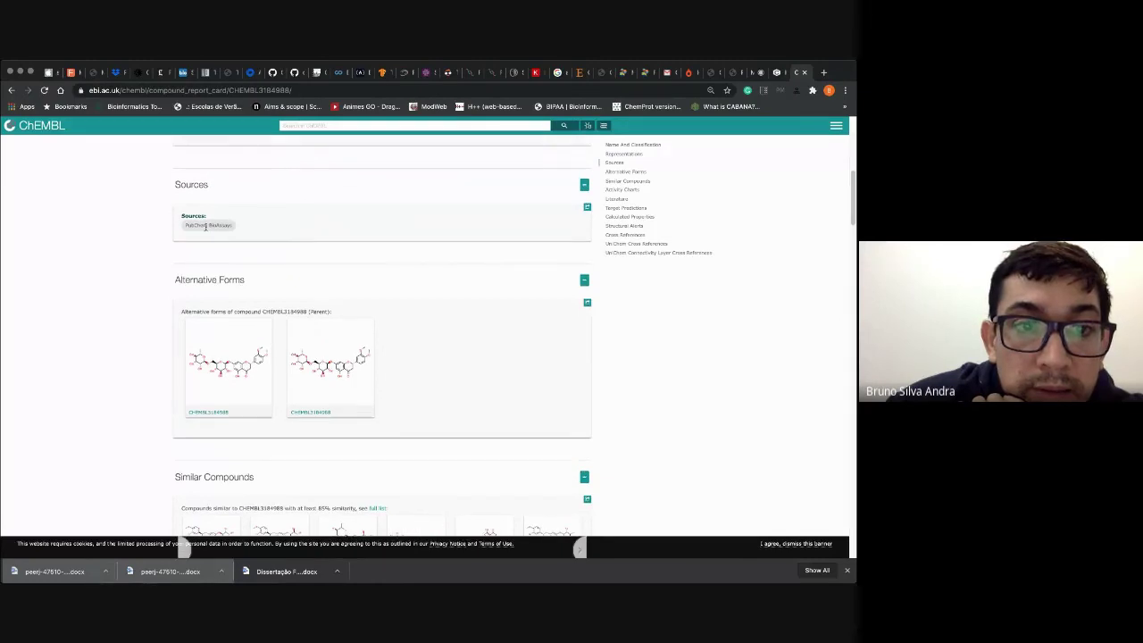
{"action": "scroll", "coordinate": [206, 227], "scroll_direction": "up", "scroll_amount": 2}
{"action": "scroll", "coordinate": [234, 293], "scroll_direction": "down", "scroll_amount": 1}
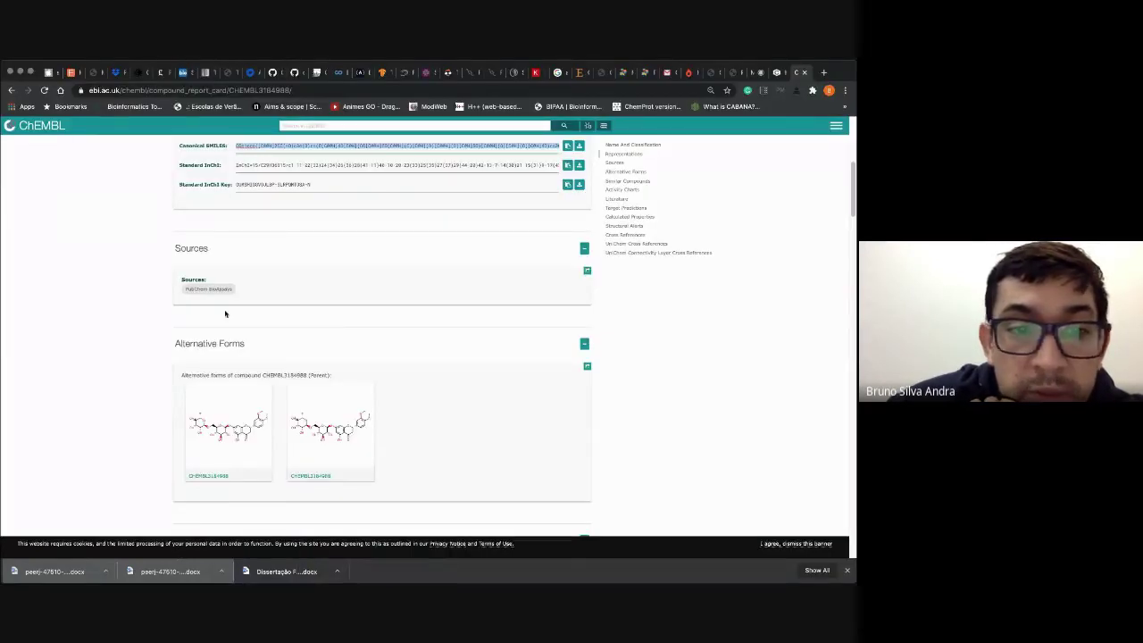
{"action": "triple_click", "coordinate": [198, 289]}
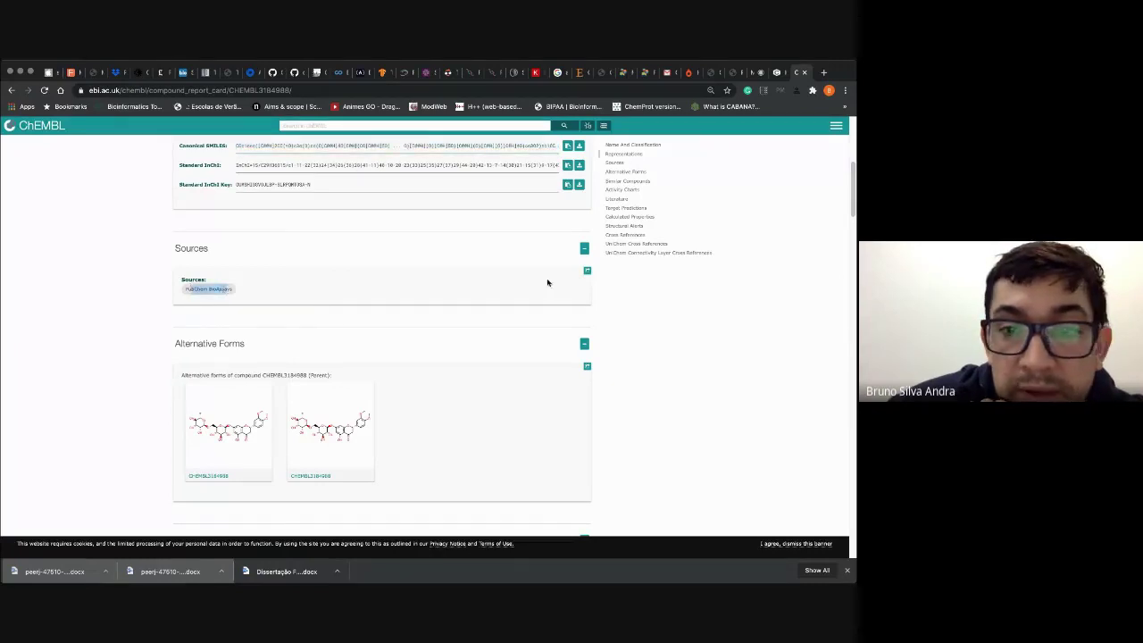
Step: Check the compound's activity charts, literature and similar compounds sections, and return to its source information
{"action": "scroll", "coordinate": [587, 272], "scroll_direction": "down", "scroll_amount": 8}
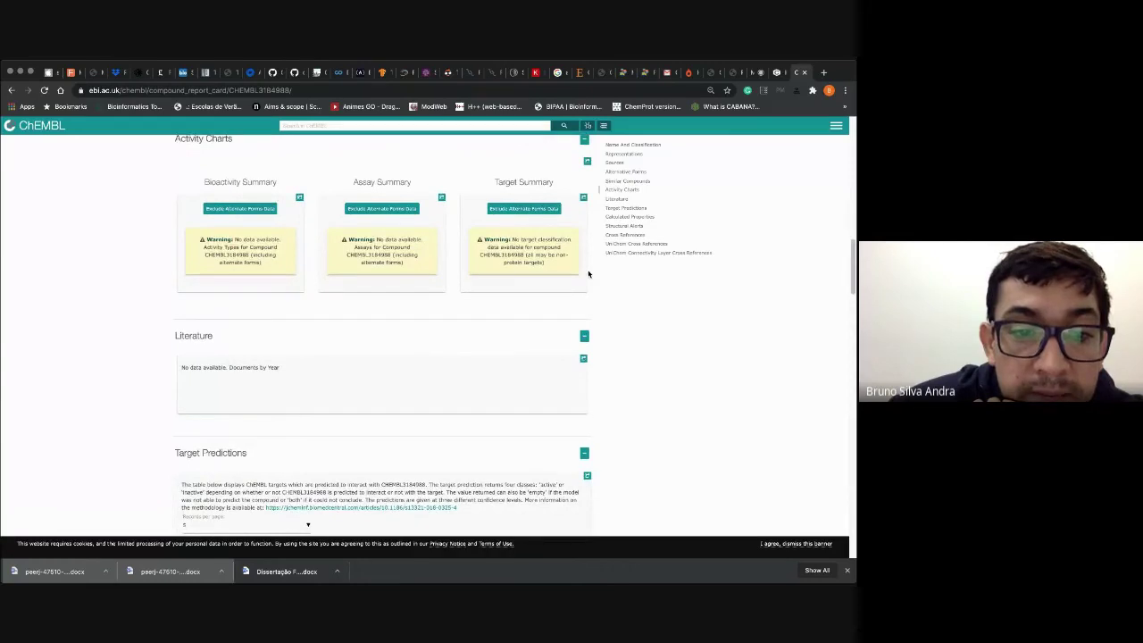
{"action": "scroll", "coordinate": [588, 273], "scroll_direction": "down", "scroll_amount": 2}
{"action": "scroll", "coordinate": [588, 273], "scroll_direction": "up", "scroll_amount": 5}
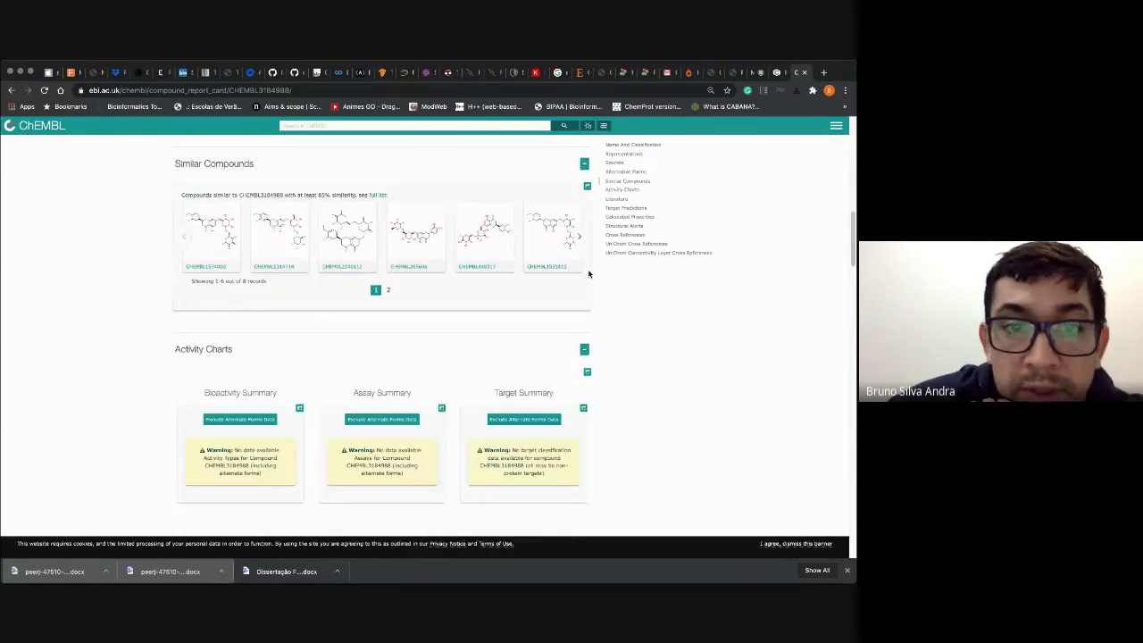
{"action": "scroll", "coordinate": [331, 259], "scroll_direction": "up", "scroll_amount": 3}
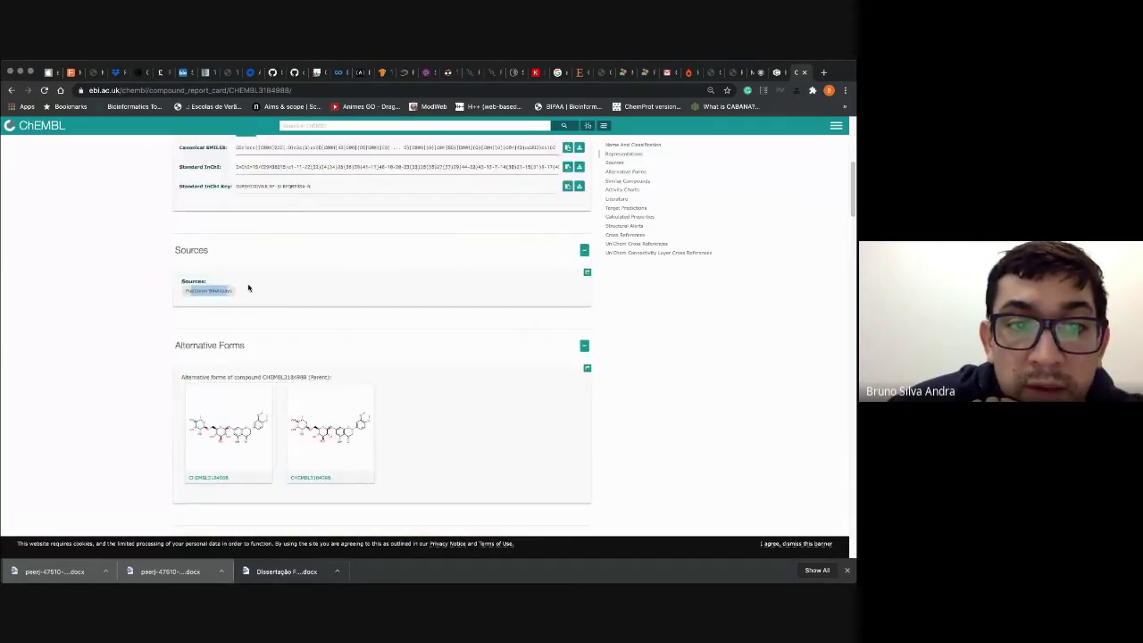
{"action": "scroll", "coordinate": [536, 301], "scroll_direction": "down", "scroll_amount": 1}
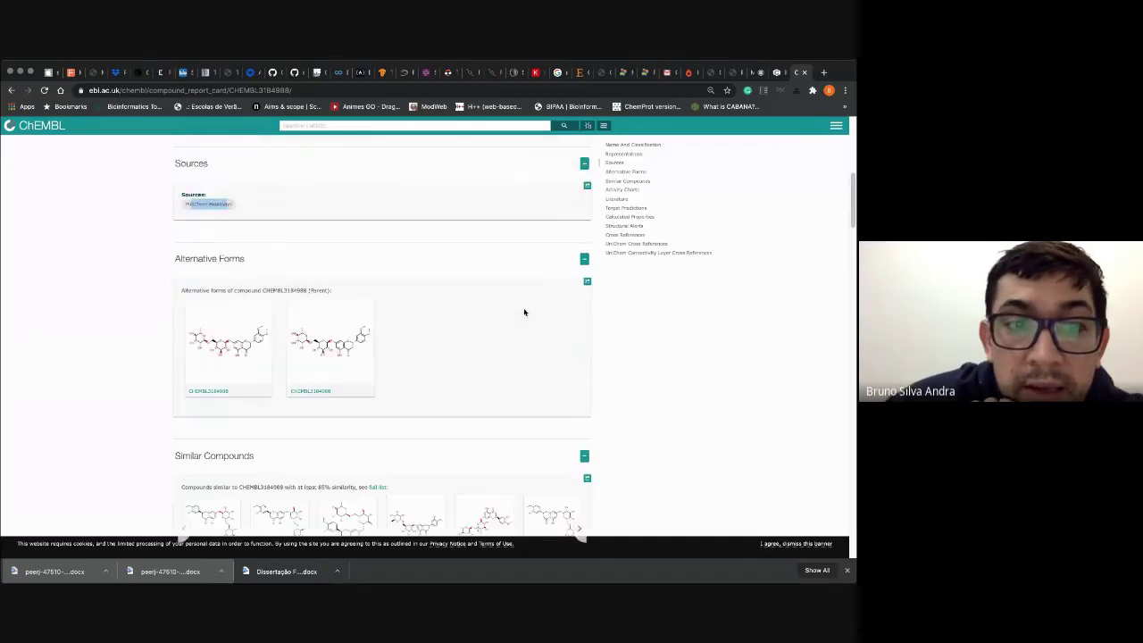
Step: Examine the compound's Target Predictions table, highlighting the target names Microtubule-associated protein 2, Coagulation factor X and the Angiotensin II type 1a receptor
{"action": "scroll", "coordinate": [523, 307], "scroll_direction": "down", "scroll_amount": 5}
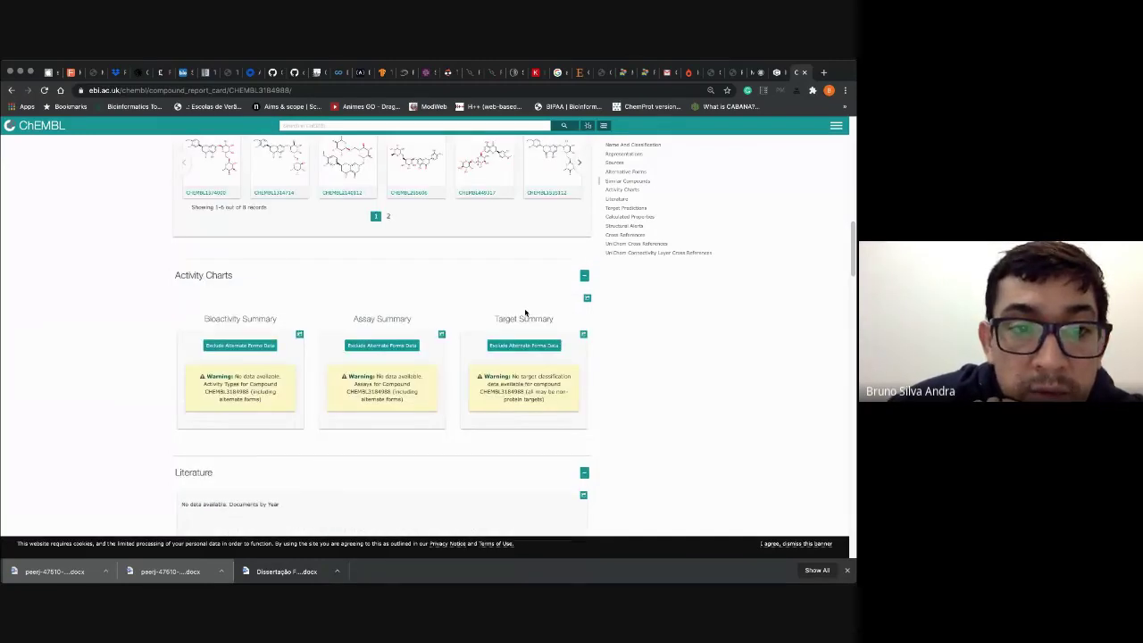
{"action": "scroll", "coordinate": [525, 313], "scroll_direction": "down", "scroll_amount": 3}
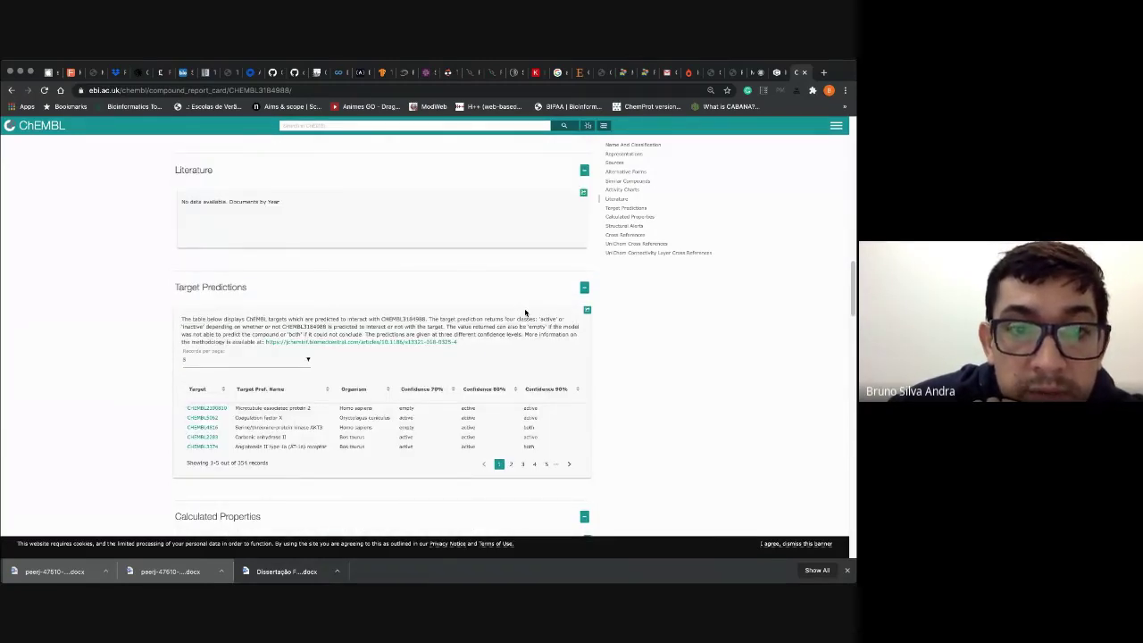
{"action": "scroll", "coordinate": [526, 312], "scroll_direction": "down", "scroll_amount": 3}
{"action": "left_click_drag", "start_coordinate": [235, 278], "coordinate": [315, 282]}
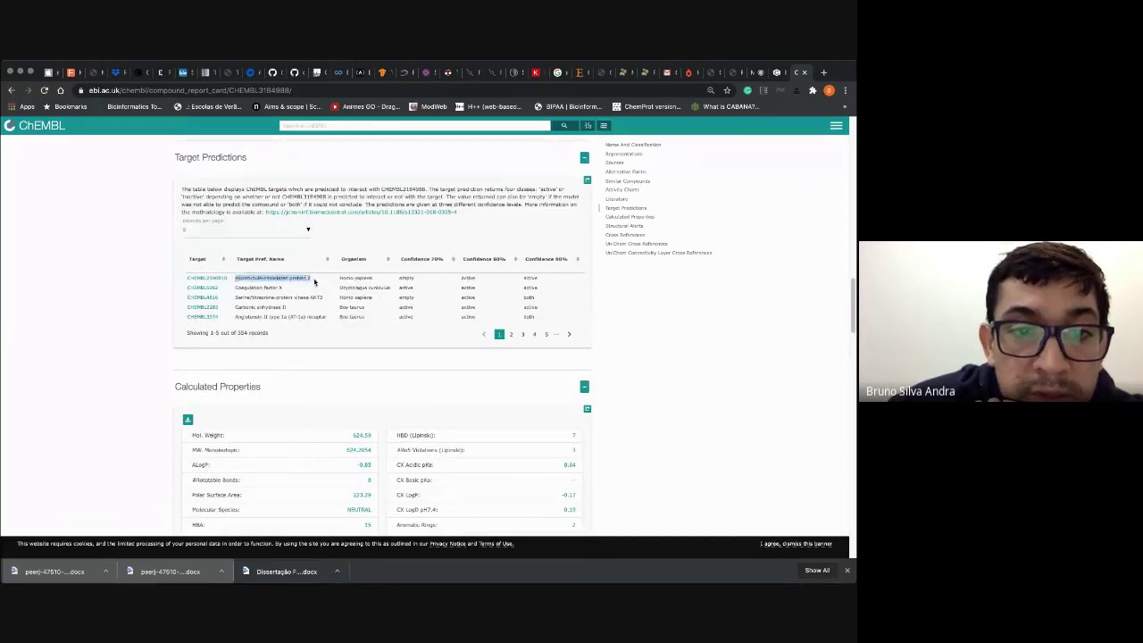
{"action": "left_click_drag", "start_coordinate": [236, 288], "coordinate": [304, 284]}
{"action": "scroll", "coordinate": [255, 302], "scroll_direction": "down", "scroll_amount": 1}
{"action": "left_click", "coordinate": [235, 297]}
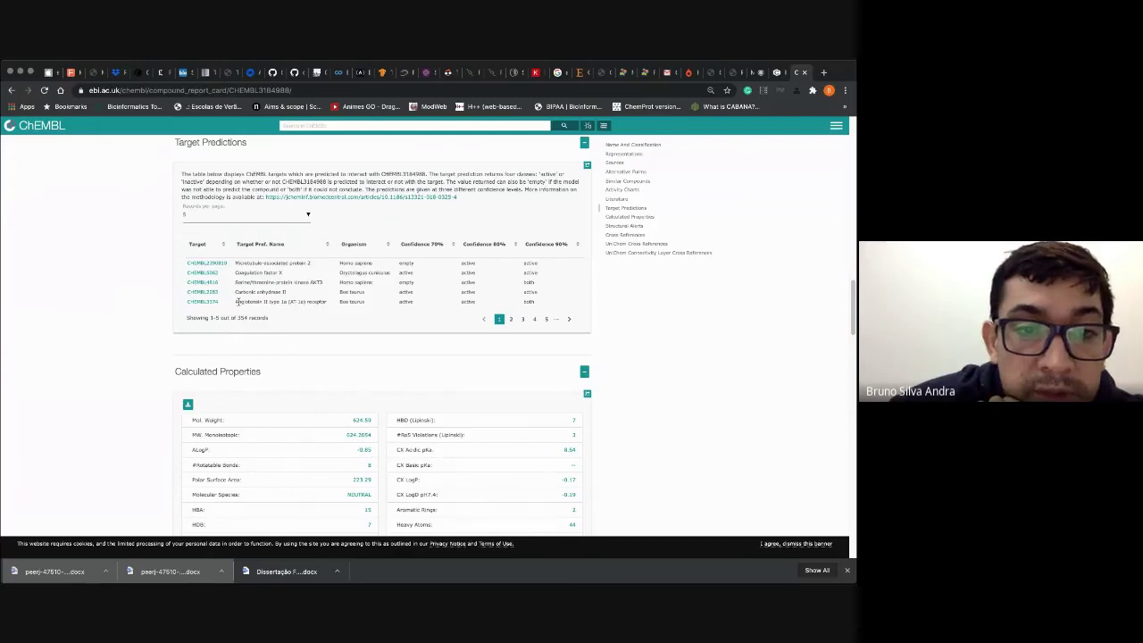
{"action": "left_click_drag", "start_coordinate": [235, 302], "coordinate": [370, 302]}
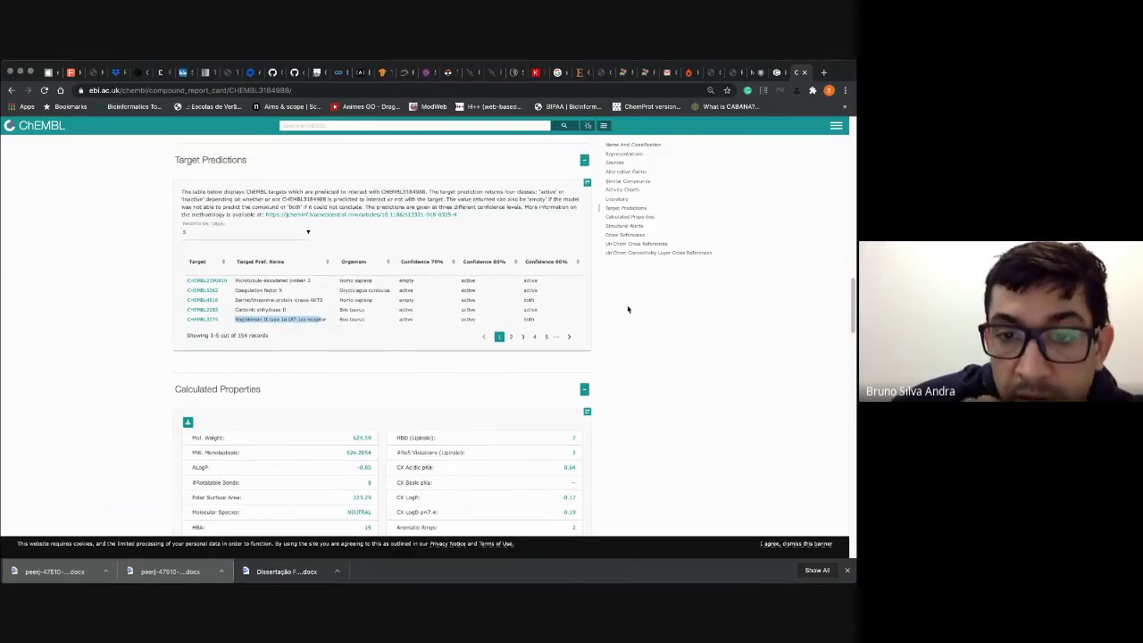
Step: Review the compound's Name and Classification section, briefly view the Hesperidin page on PubChem, and return to the ChEMBL report card
{"action": "scroll", "coordinate": [627, 309], "scroll_direction": "up", "scroll_amount": 10}
{"action": "scroll", "coordinate": [627, 309], "scroll_direction": "up", "scroll_amount": 10}
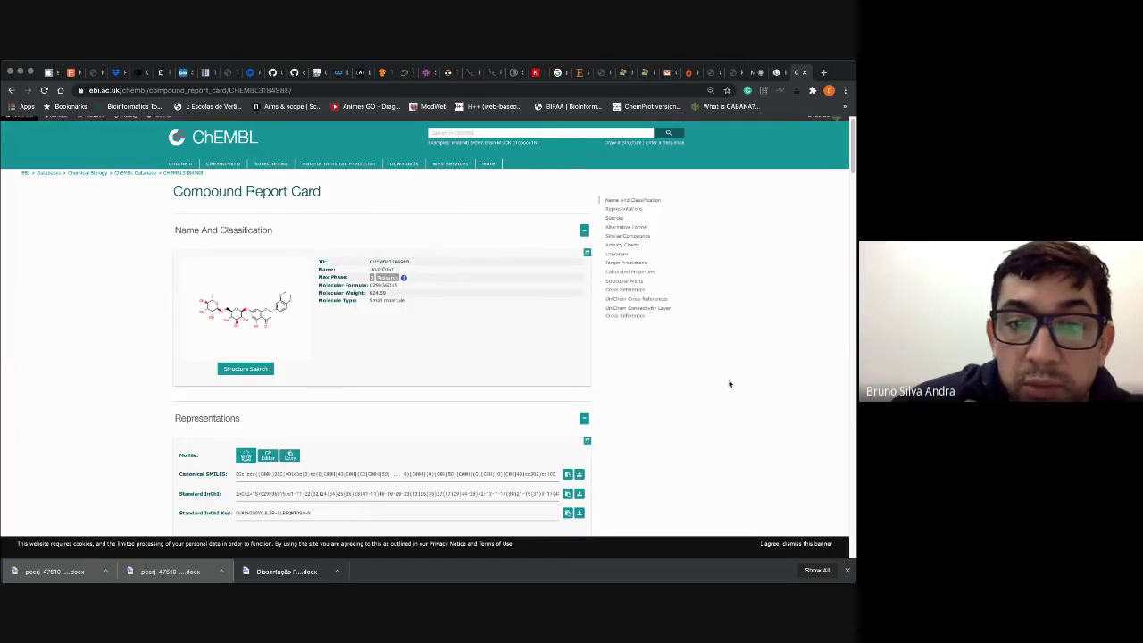
{"action": "scroll", "coordinate": [733, 384], "scroll_direction": "down", "scroll_amount": 1}
{"action": "scroll", "coordinate": [734, 384], "scroll_direction": "down", "scroll_amount": 1}
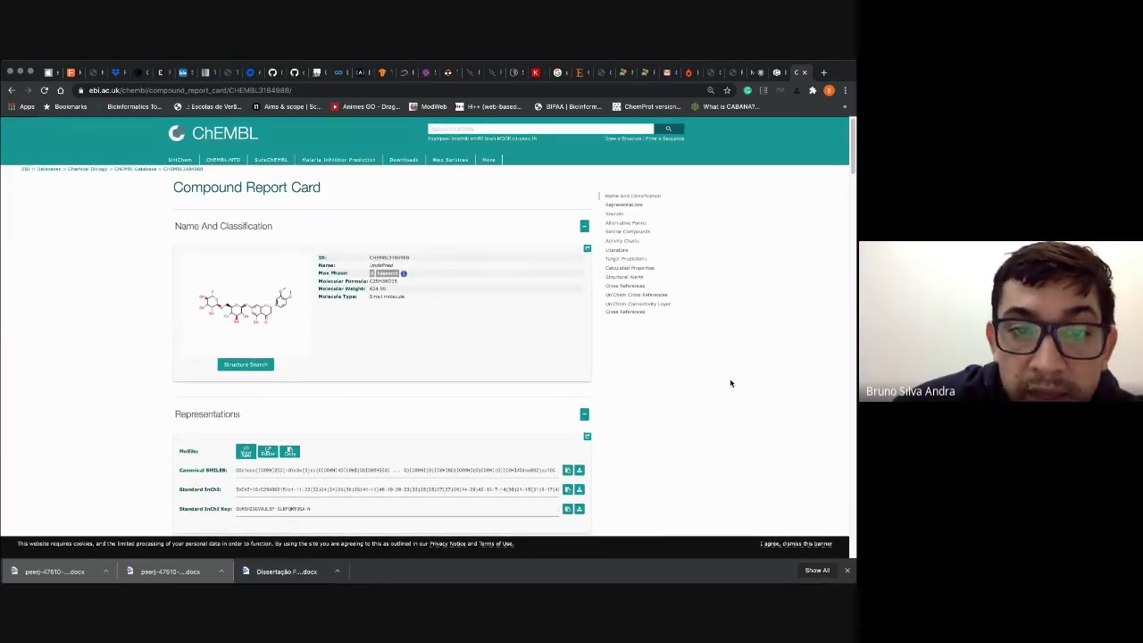
{"action": "scroll", "coordinate": [729, 383], "scroll_direction": "down", "scroll_amount": 1}
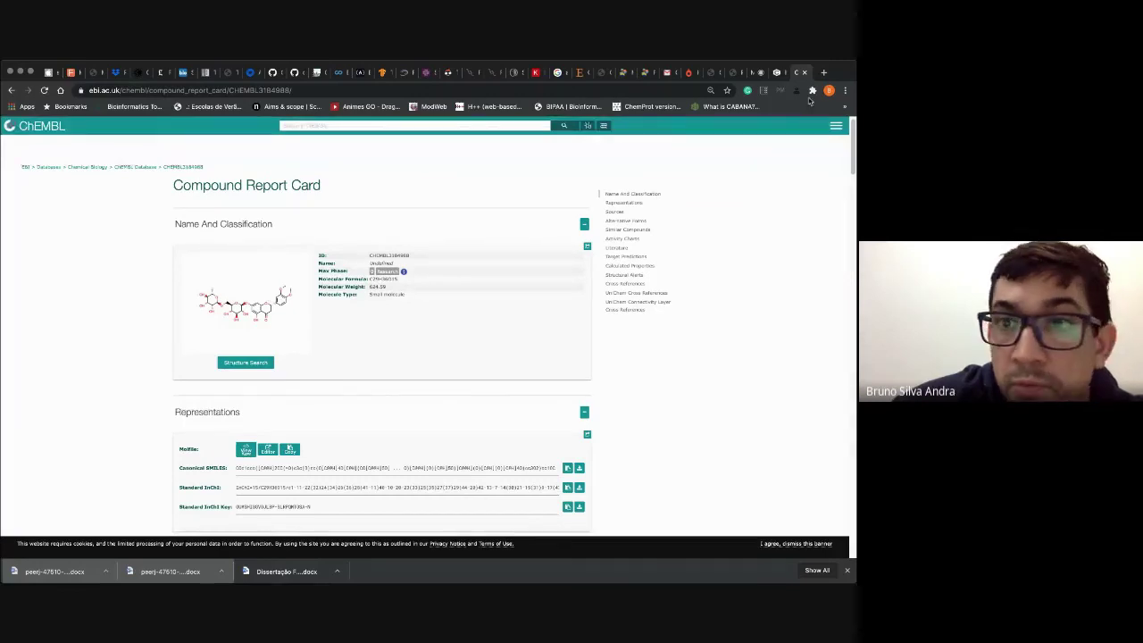
{"action": "left_click", "coordinate": [792, 69]}
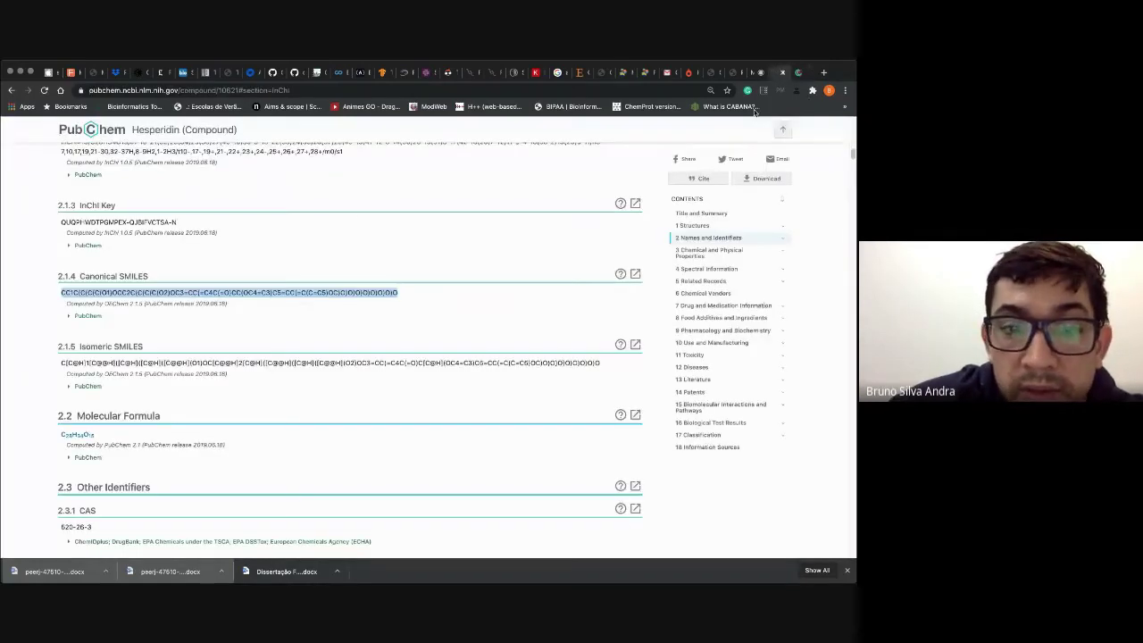
{"action": "left_click", "coordinate": [796, 72]}
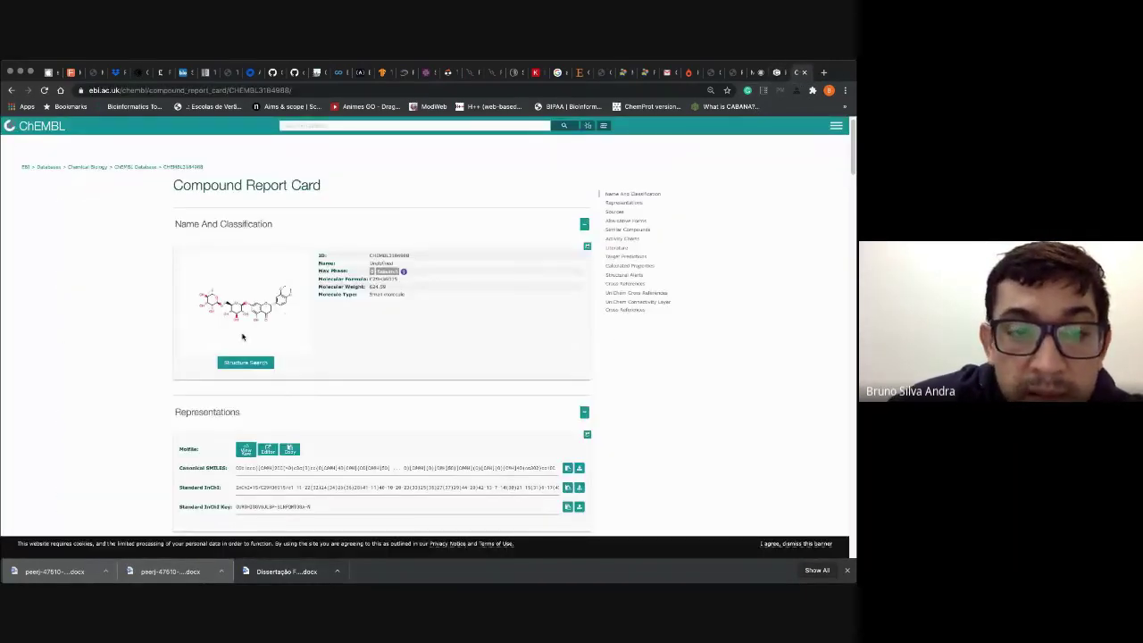